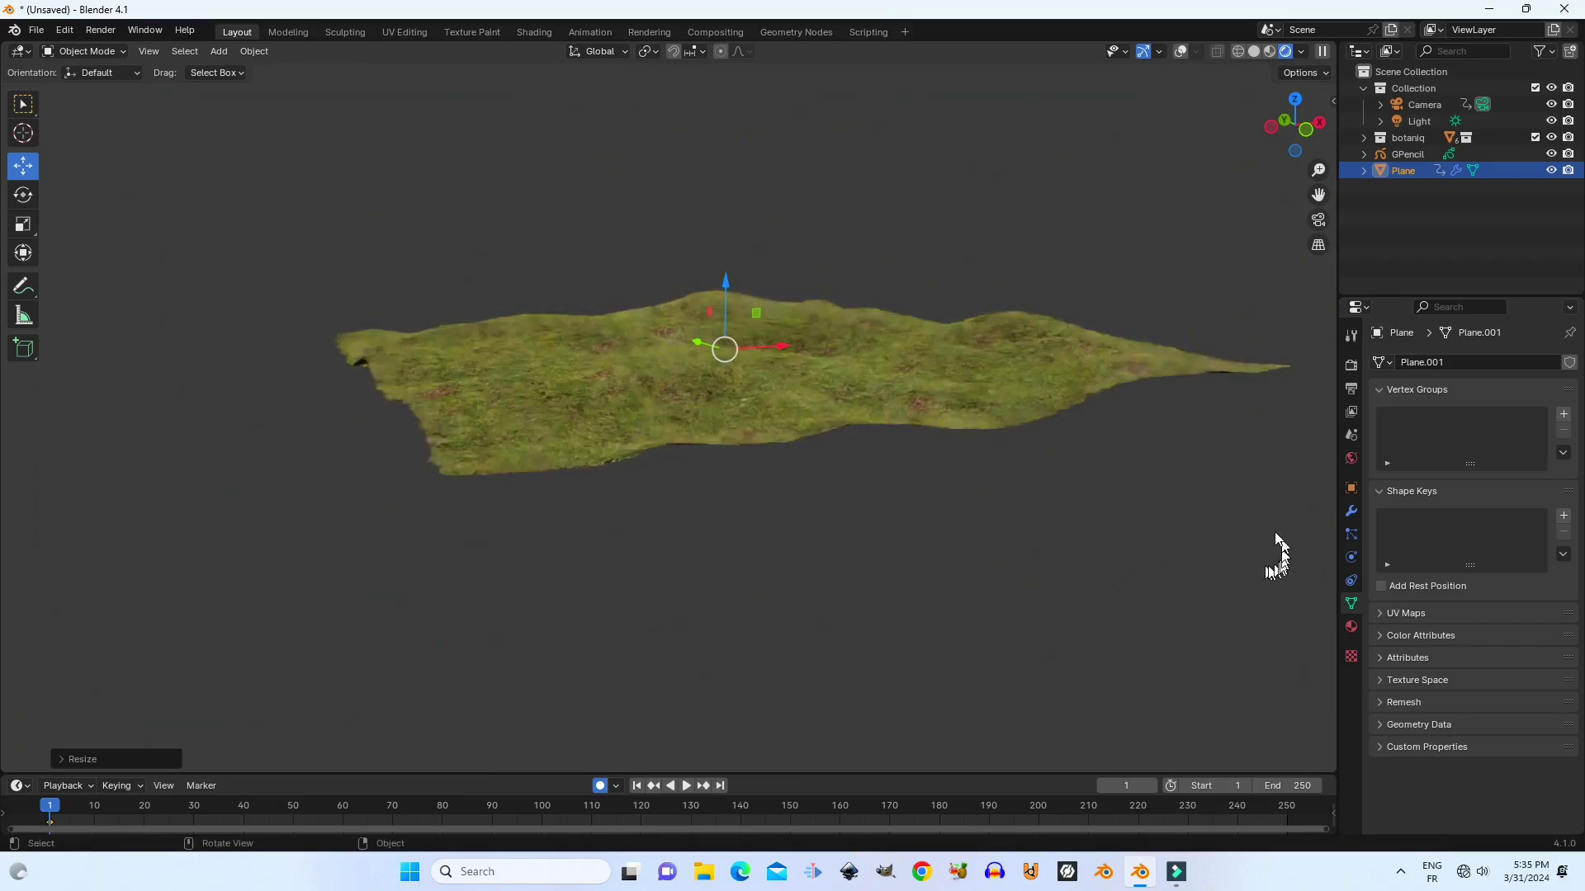
# Lift a far-edge vertex with proportional editing, widening the smooth falloff.
pyautogui.moveTo(1054, 478); pyautogui.dragTo(1122, 494, button='middle')
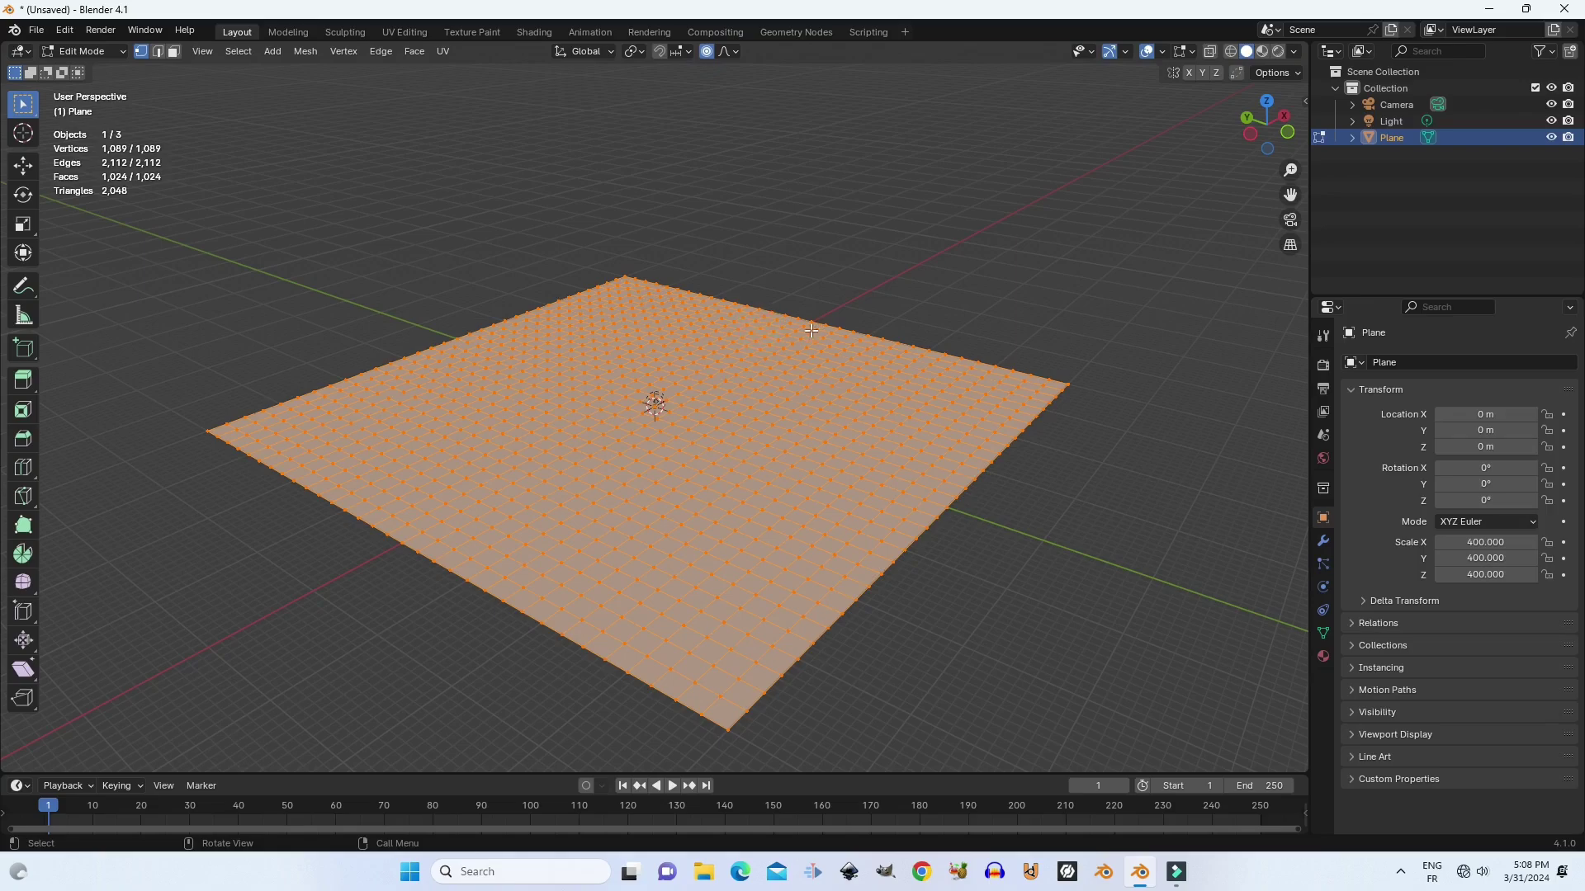
pyautogui.click(754, 332)
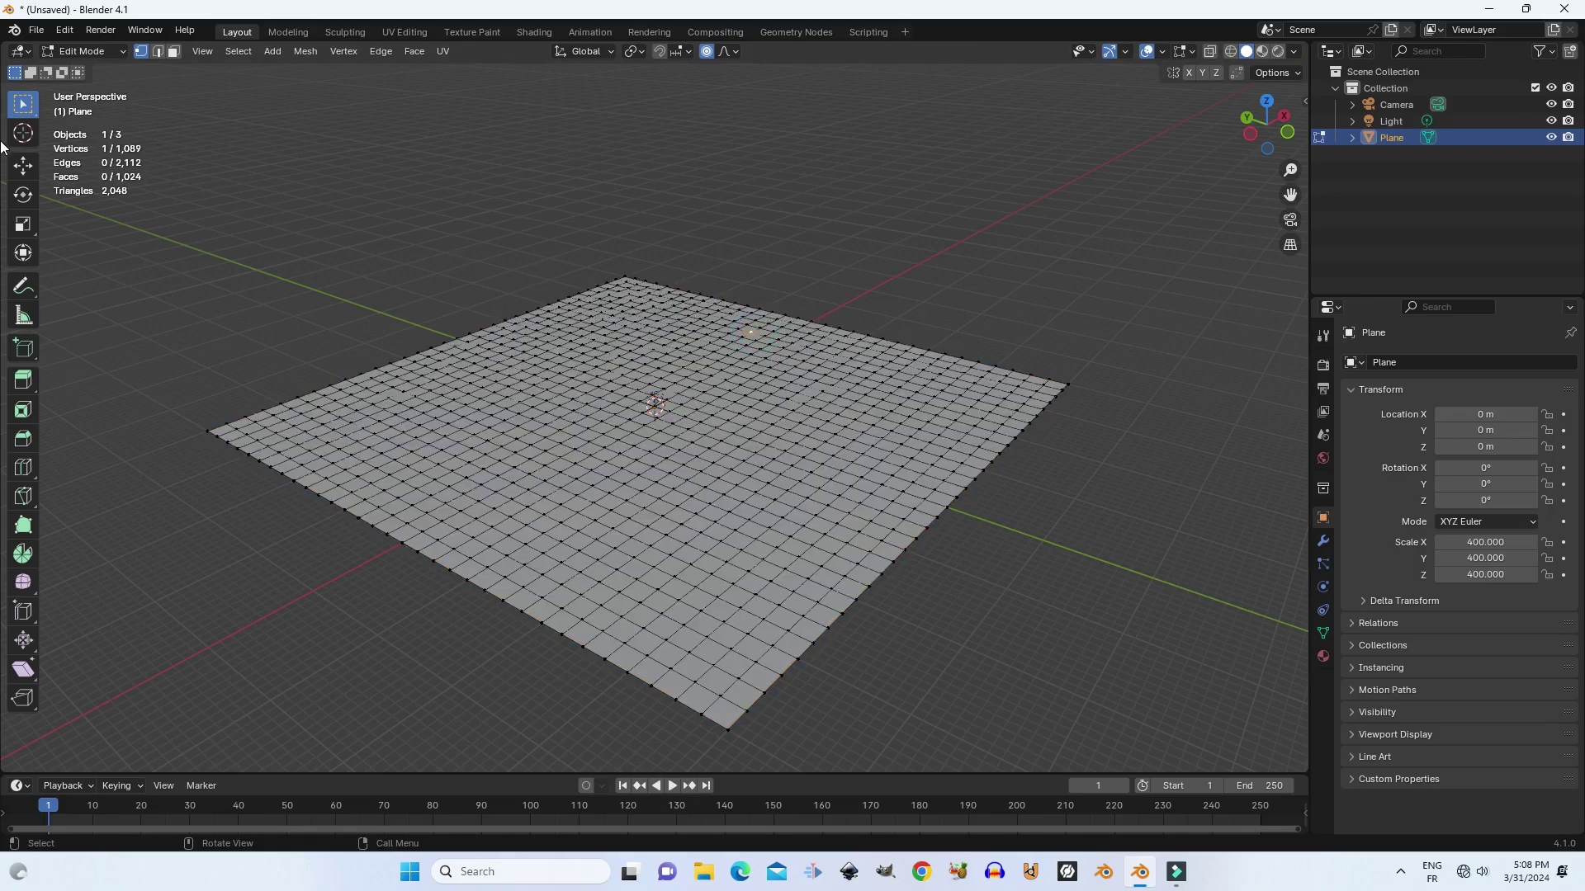
pyautogui.click(23, 168)
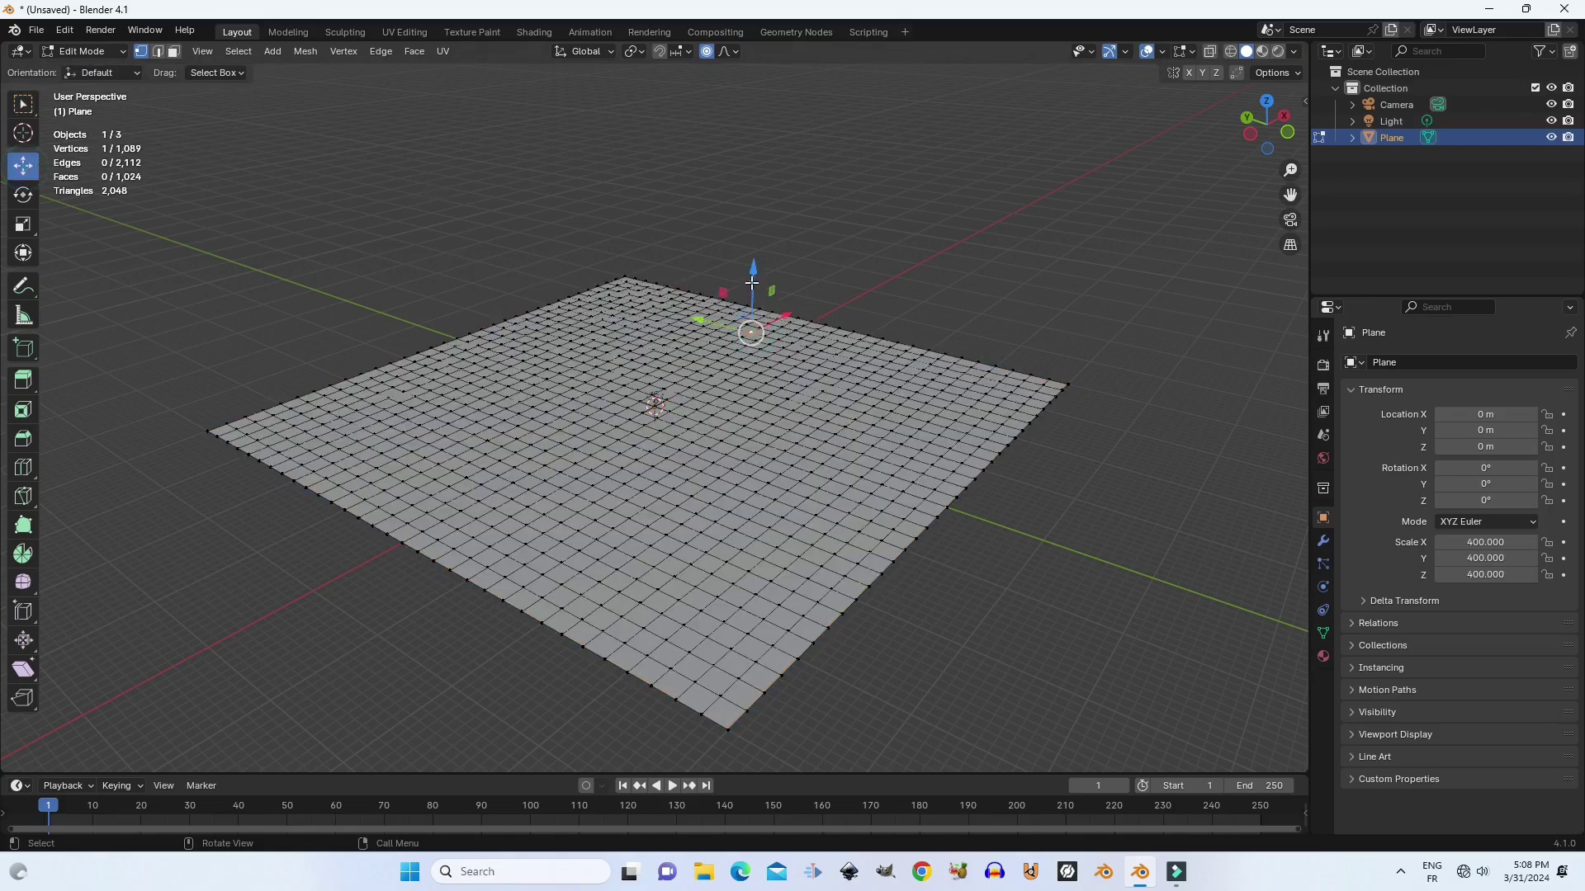
pyautogui.moveTo(752, 282); pyautogui.dragTo(811, 263)
pyautogui.scroll(7, 752, 262)
pyautogui.scroll(-8, 752, 262)
pyautogui.scroll(-8, 753, 256)
pyautogui.scroll(-15, 784, 281)
# Raise more smooth bumps at the plane's right edge and near its centre.
pyautogui.click(947, 357)
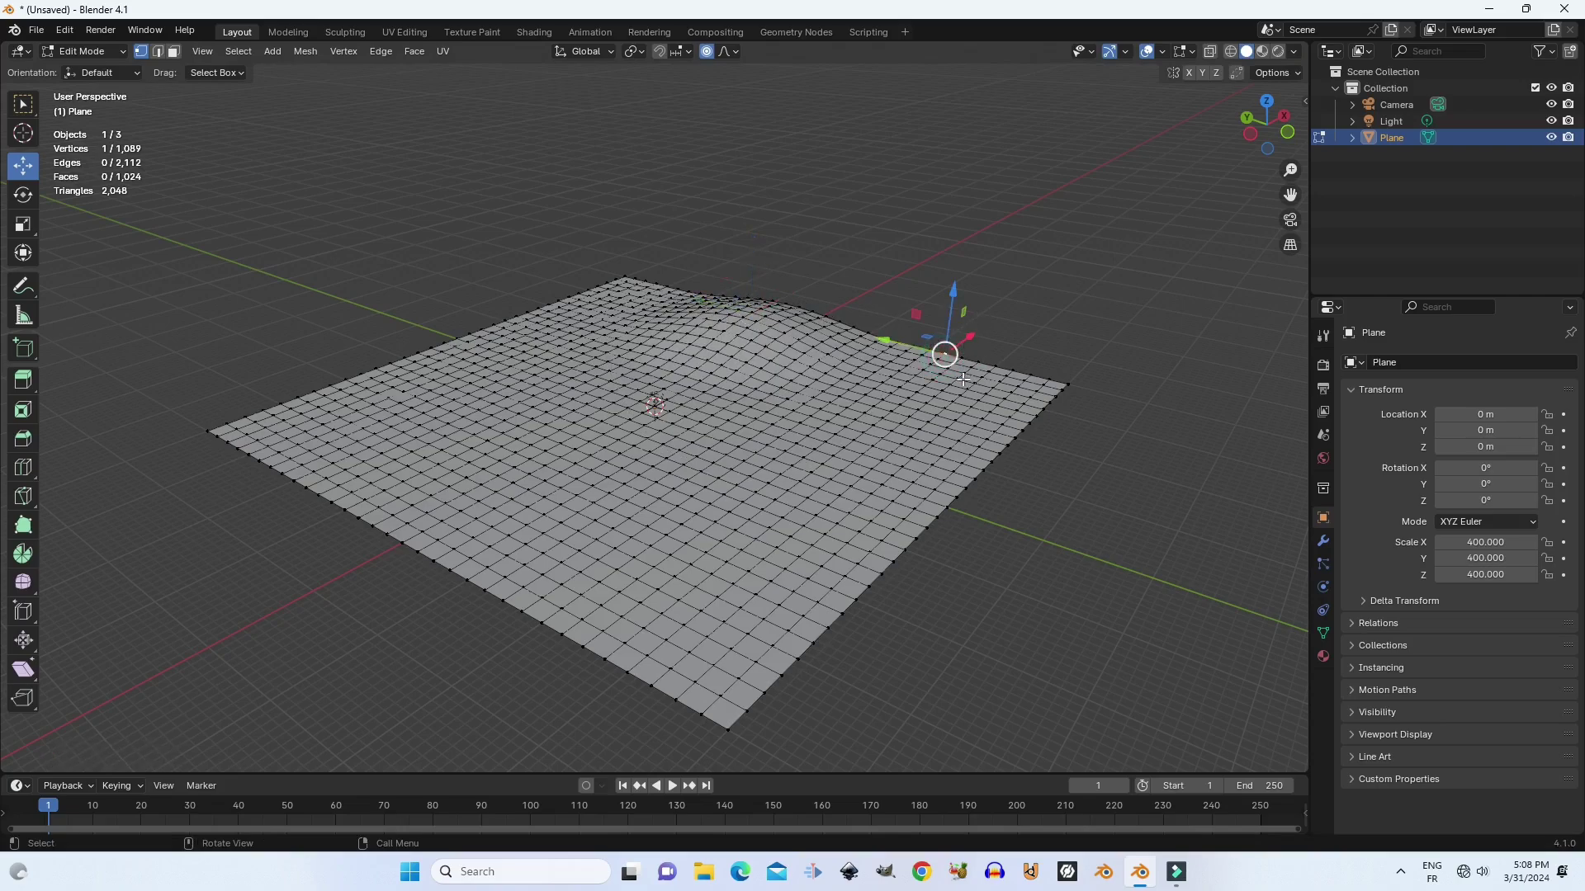
pyautogui.click(962, 413)
pyautogui.moveTo(971, 357); pyautogui.dragTo(972, 312)
pyautogui.click(631, 538)
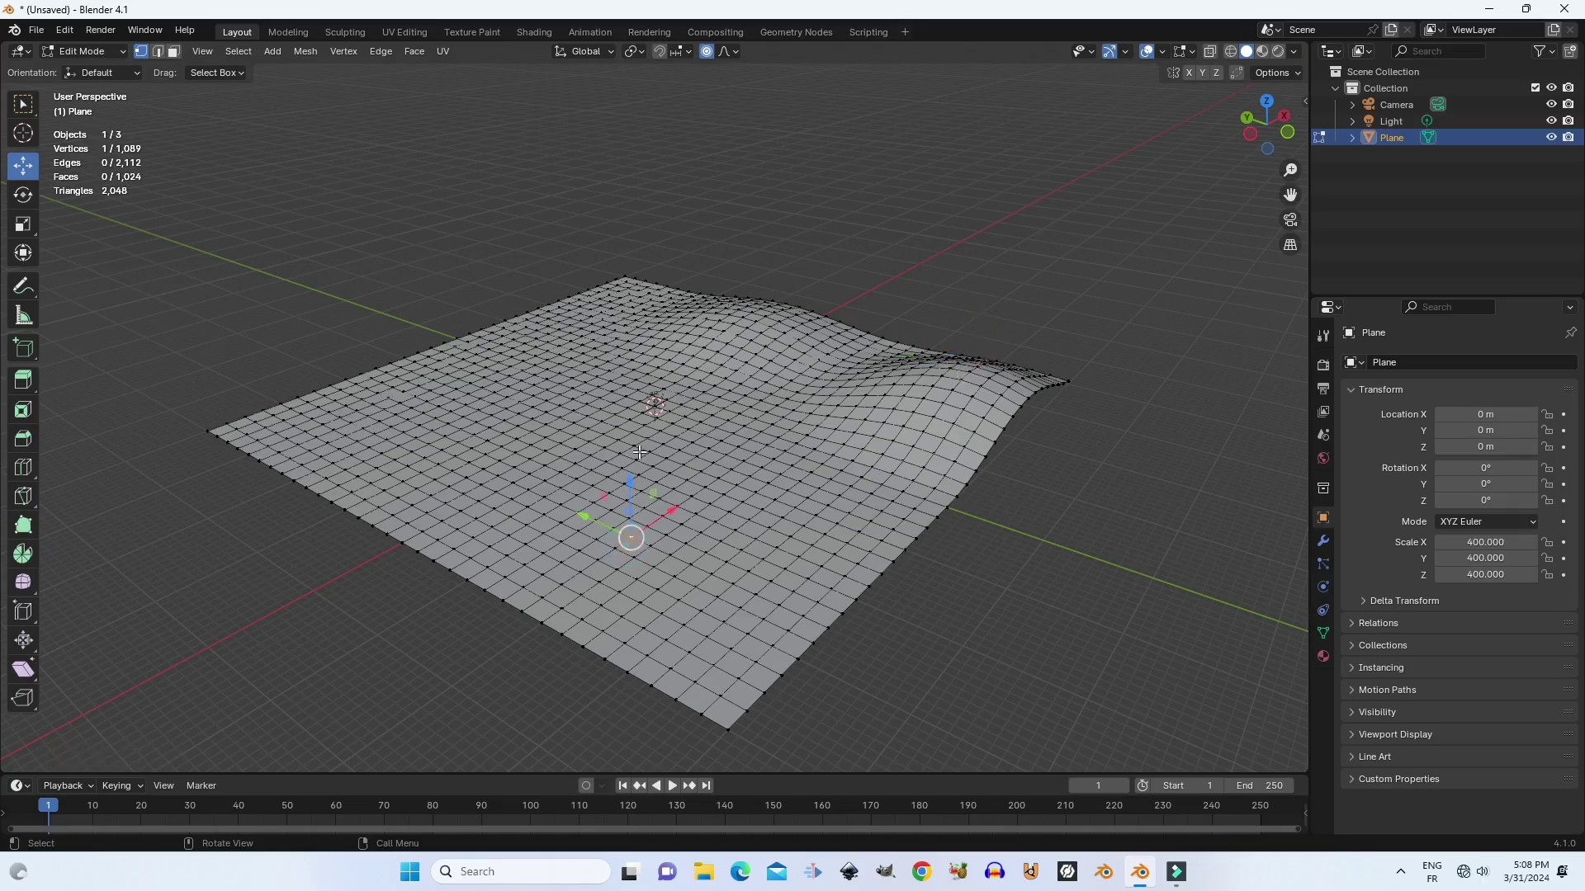
pyautogui.moveTo(630, 489); pyautogui.dragTo(637, 427)
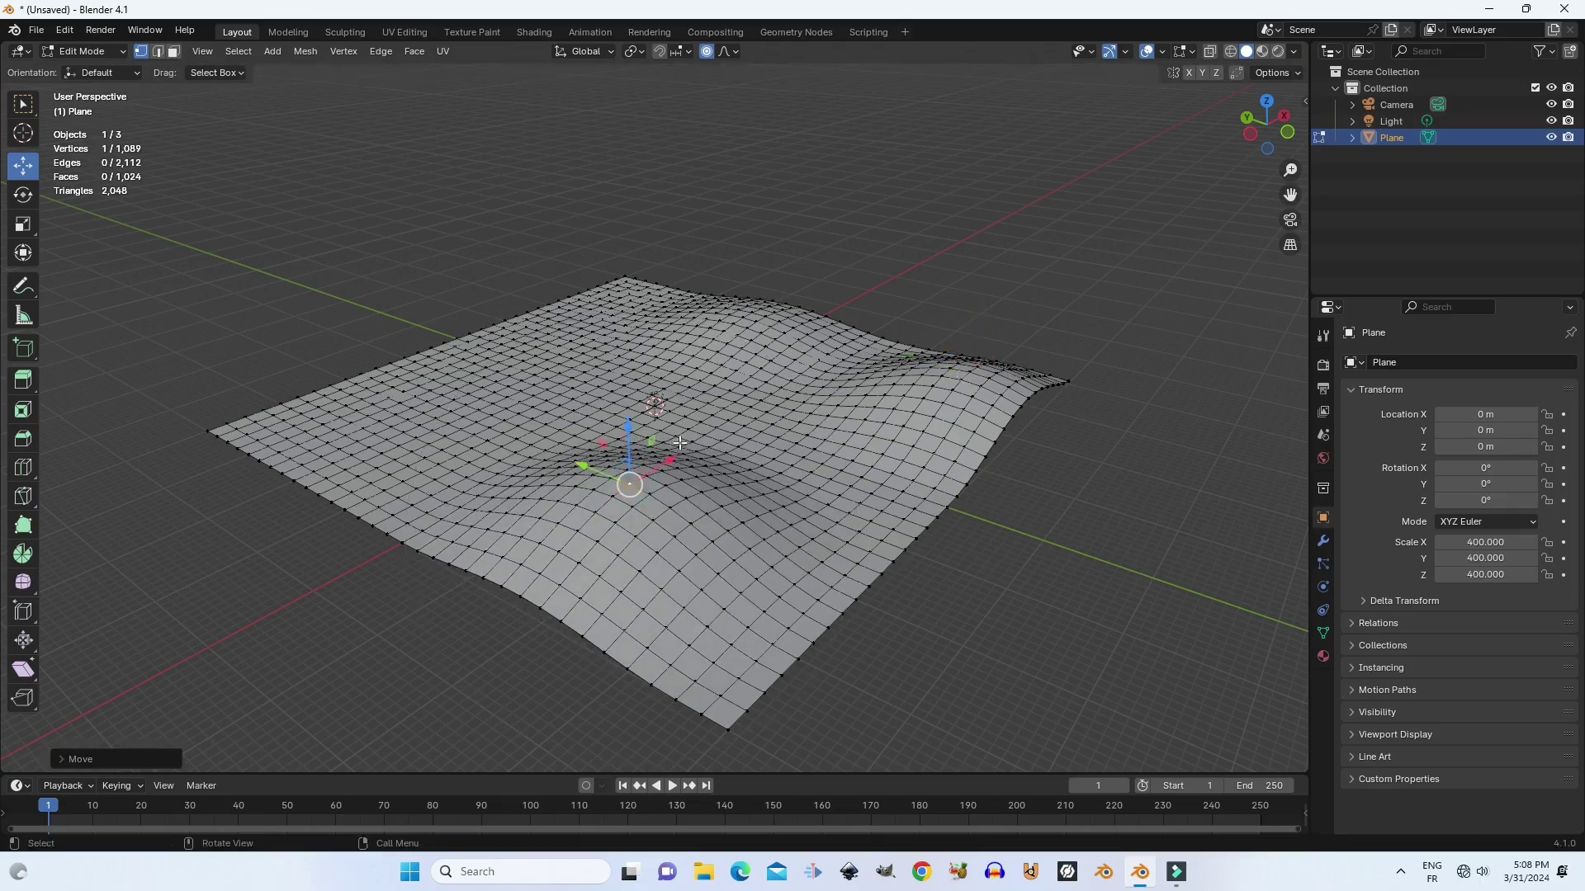
pyautogui.moveTo(637, 427); pyautogui.dragTo(916, 433, button='middle')
pyautogui.click(839, 528)
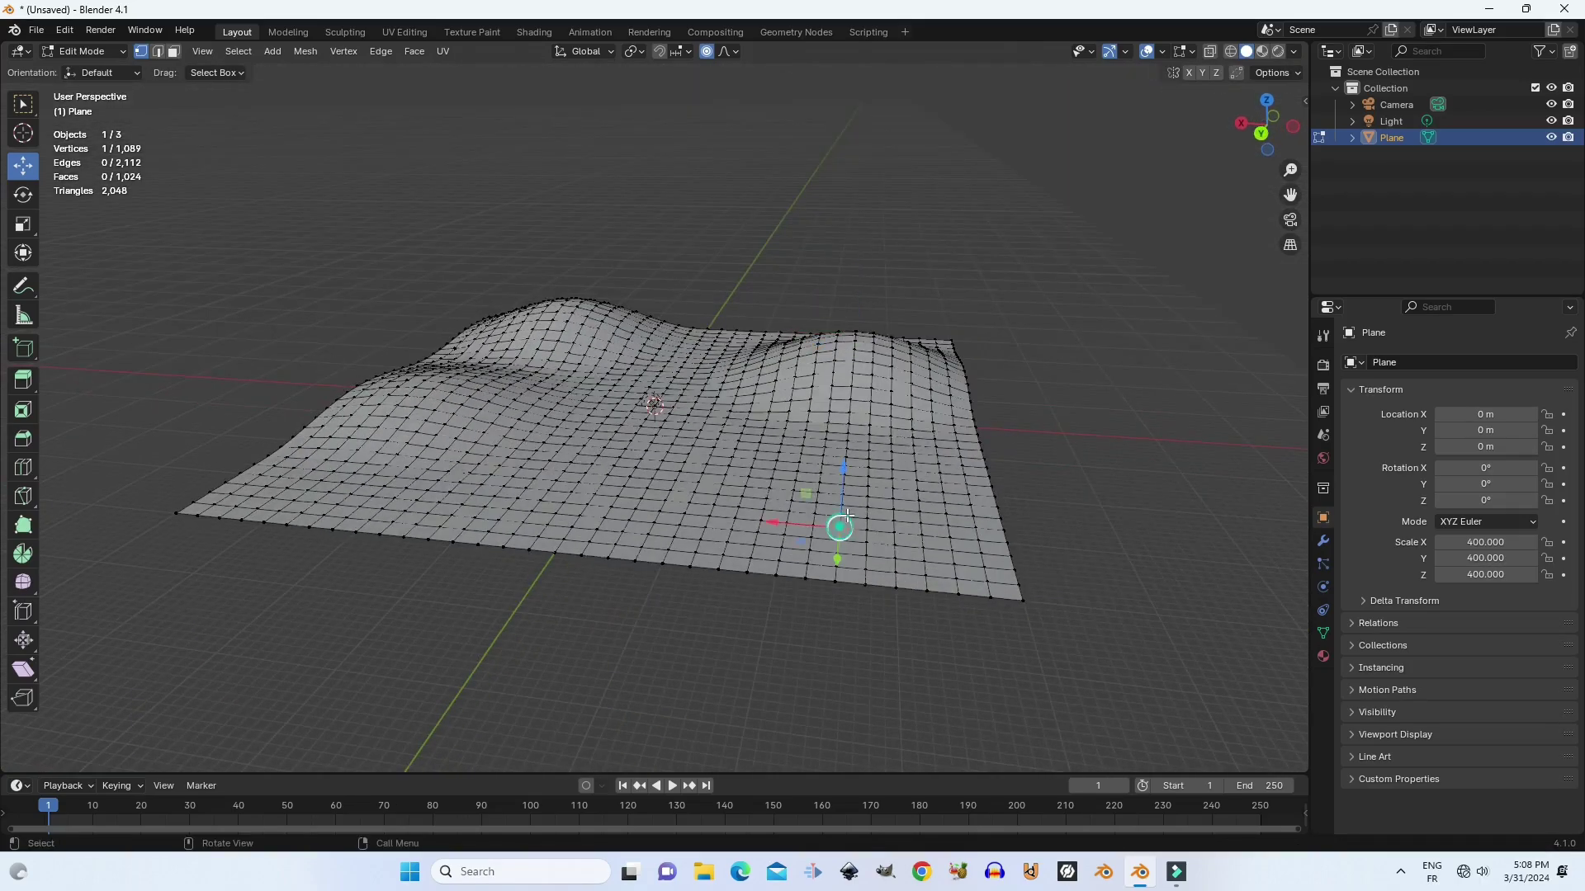
# Raise near-side vertices into taller smooth hills with proportional falloff.
pyautogui.moveTo(847, 476); pyautogui.dragTo(857, 362)
pyautogui.click(853, 429)
pyautogui.moveTo(856, 361); pyautogui.dragTo(869, 484, button='middle')
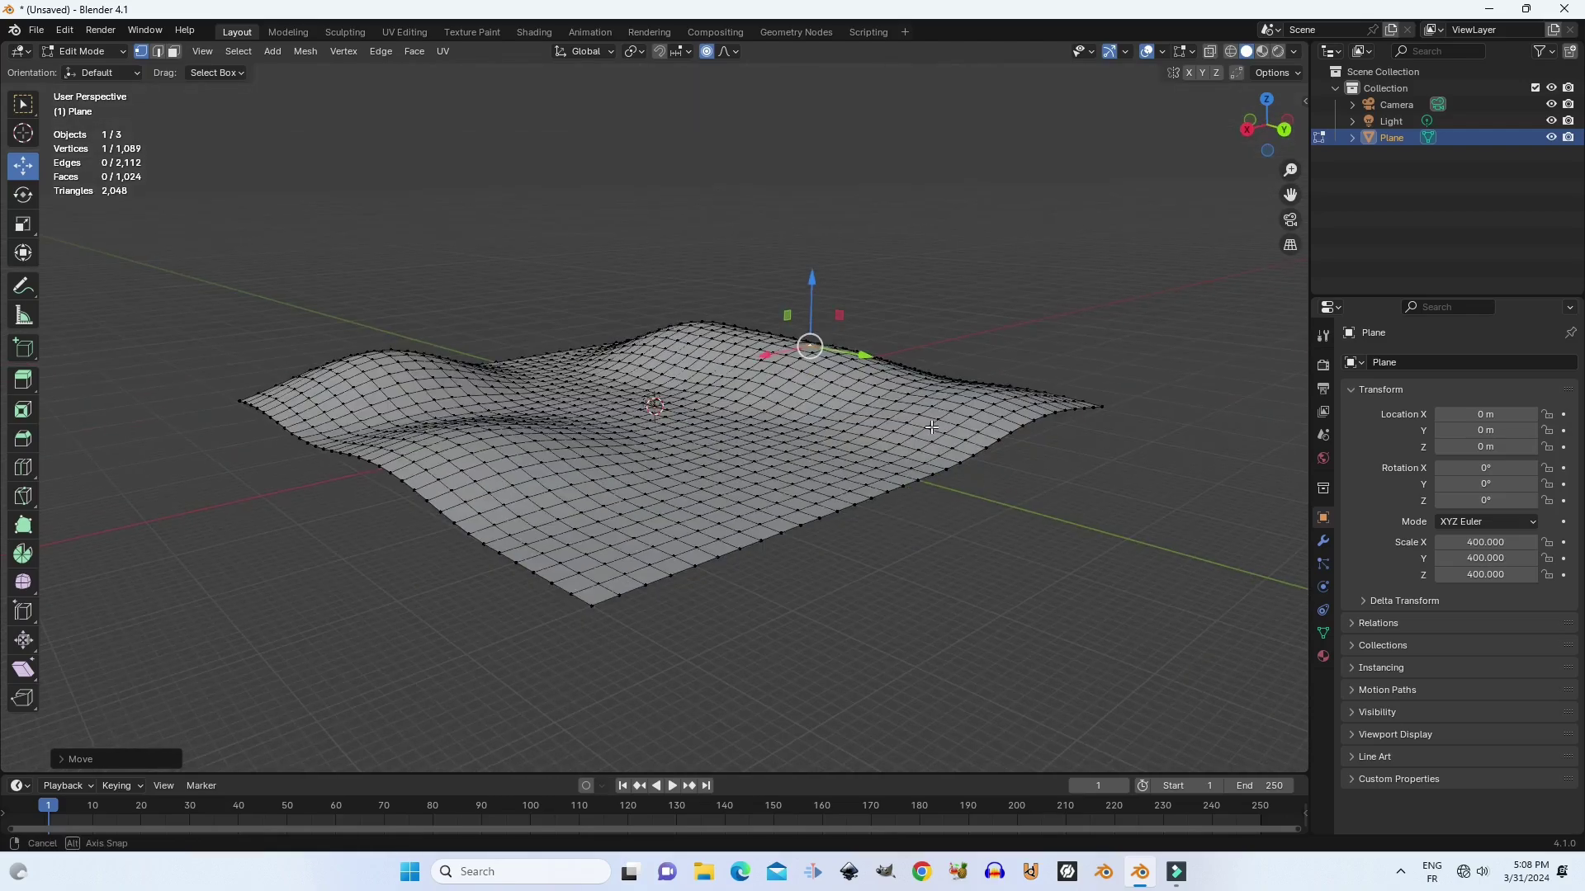
pyautogui.click(678, 494)
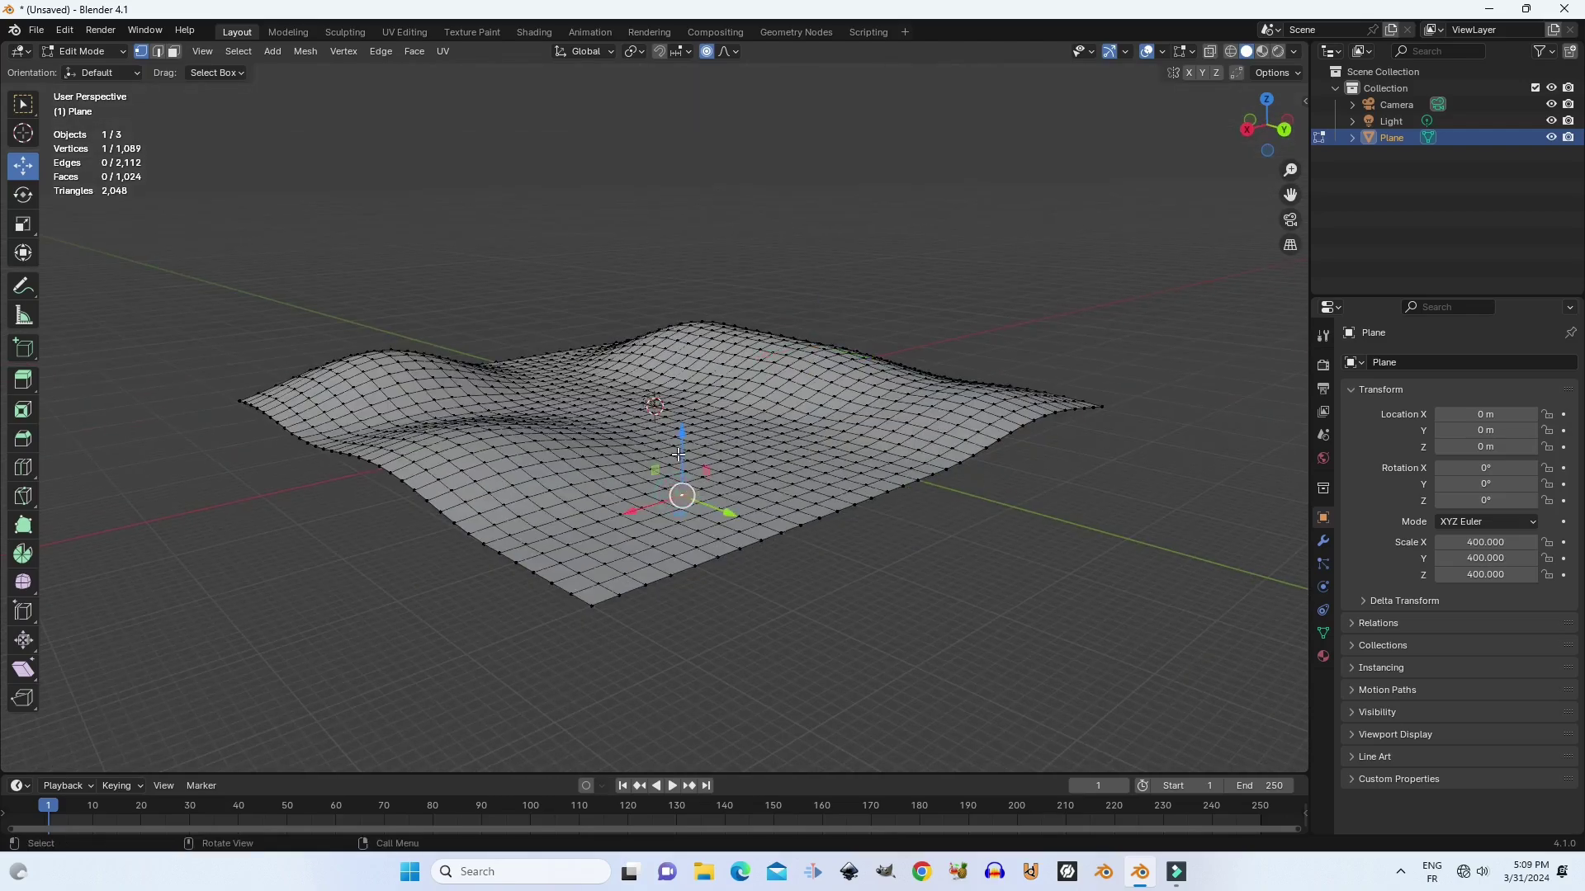
pyautogui.moveTo(679, 453); pyautogui.dragTo(669, 408)
pyautogui.moveTo(669, 408)
pyautogui.mouseDown(button='middle')
pyautogui.moveTo(582, 446)
pyautogui.moveTo(604, 412)
pyautogui.mouseUp(button='middle')
pyautogui.moveTo(834, 444); pyautogui.dragTo(882, 474, button='middle')
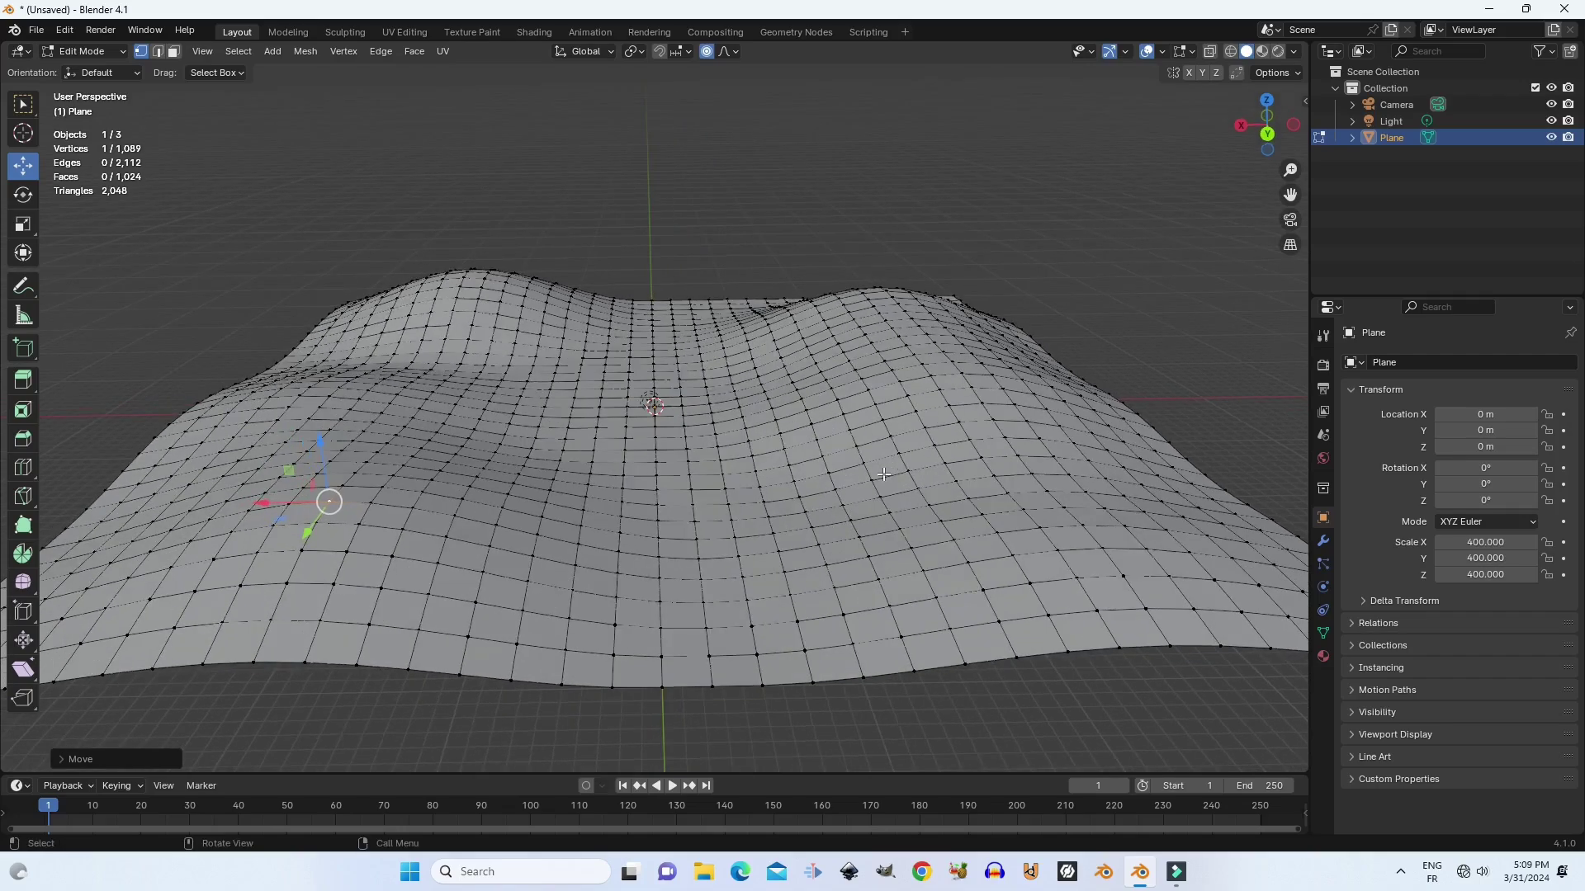
# Lower and reshape vertices on the left slope, centre and back crest.
pyautogui.click(698, 549)
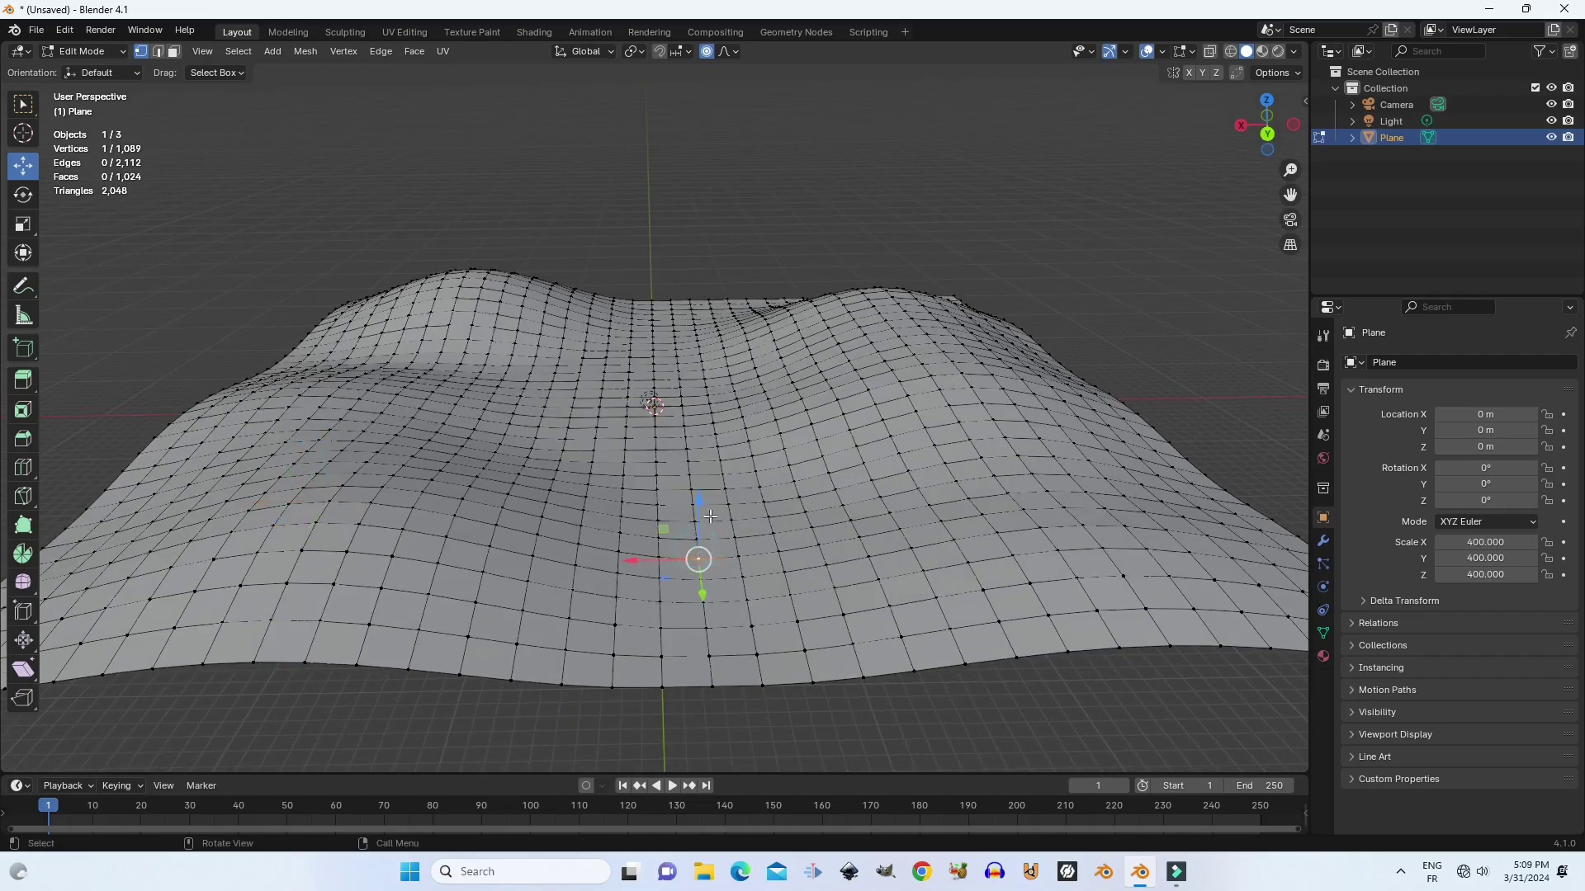
pyautogui.moveTo(710, 516)
pyautogui.mouseDown()
pyautogui.moveTo(710, 537)
pyautogui.moveTo(714, 518)
pyautogui.mouseUp()
pyautogui.click(689, 430)
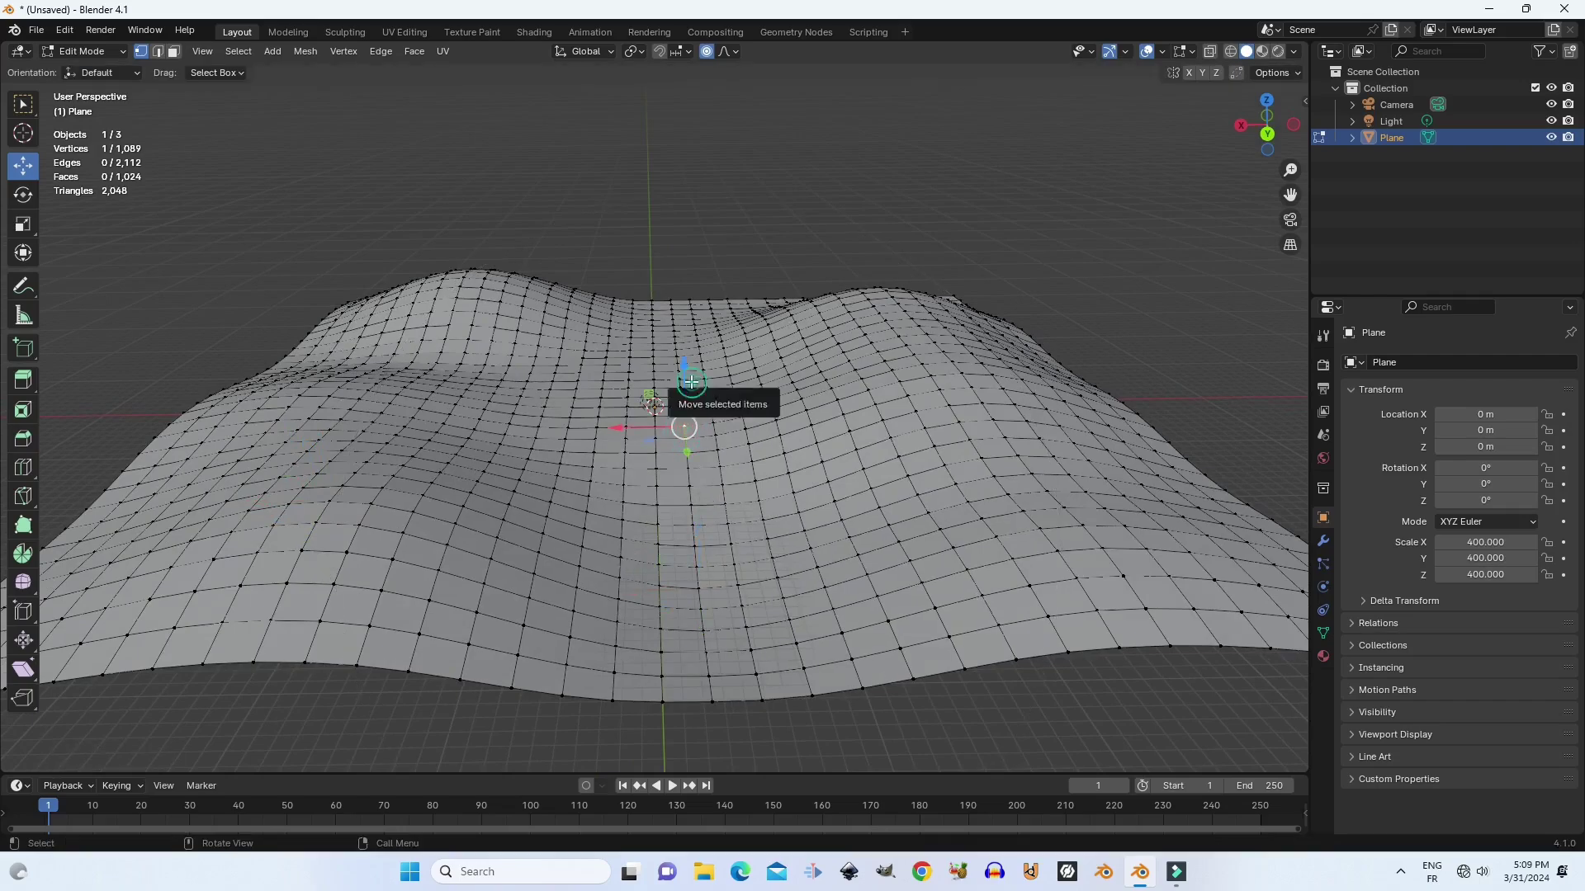
pyautogui.moveTo(690, 373); pyautogui.dragTo(691, 421)
pyautogui.click(652, 349)
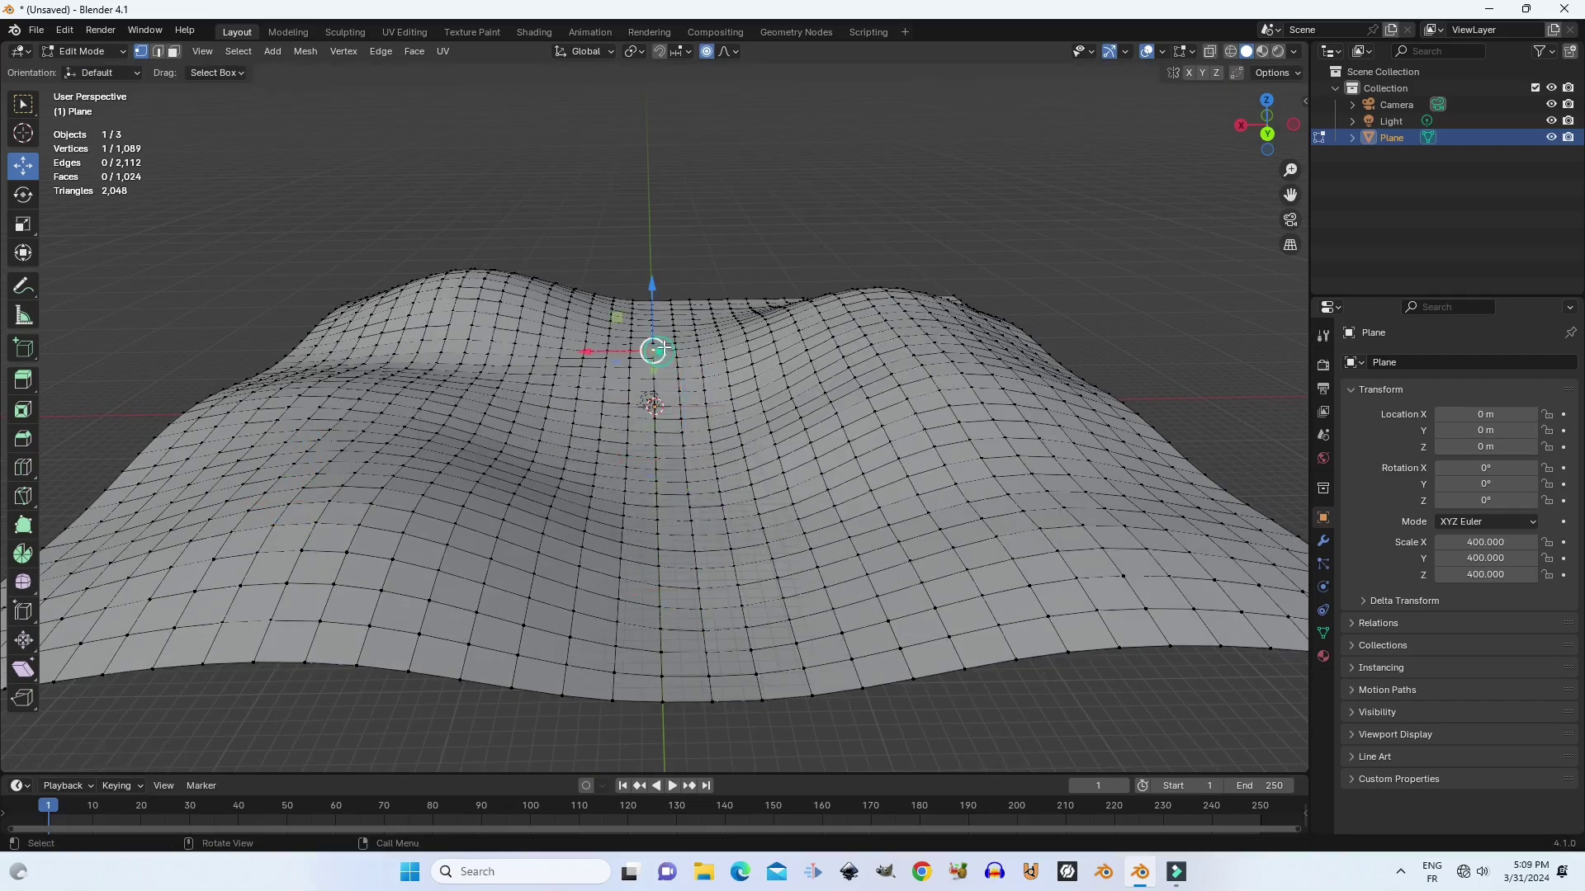
pyautogui.click(685, 306)
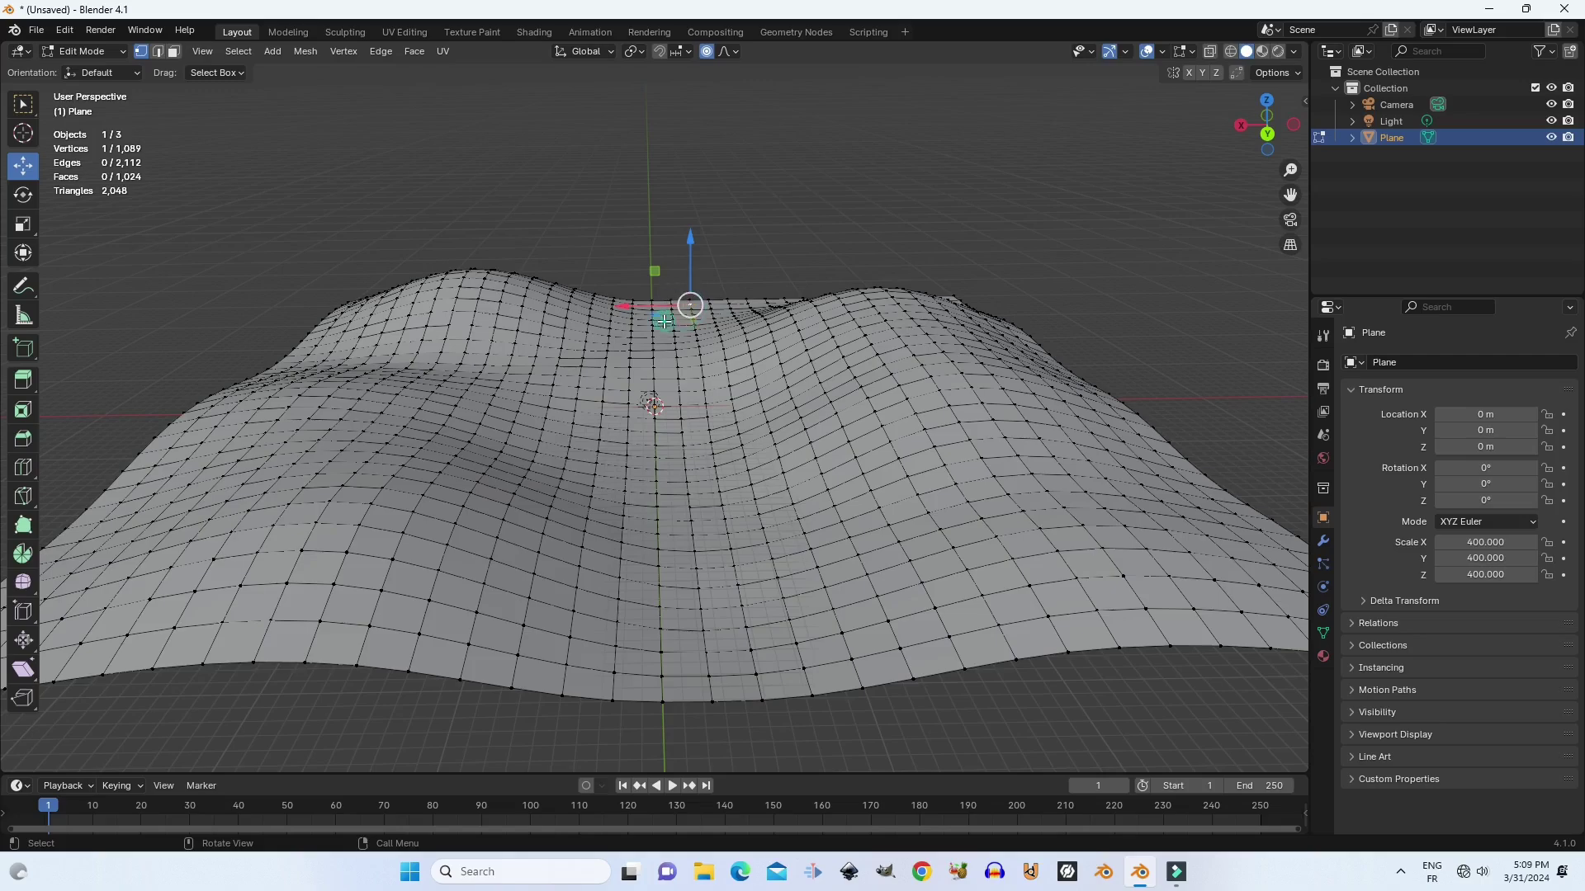
pyautogui.click(664, 321)
pyautogui.moveTo(674, 258); pyautogui.dragTo(677, 424)
pyautogui.click(687, 360)
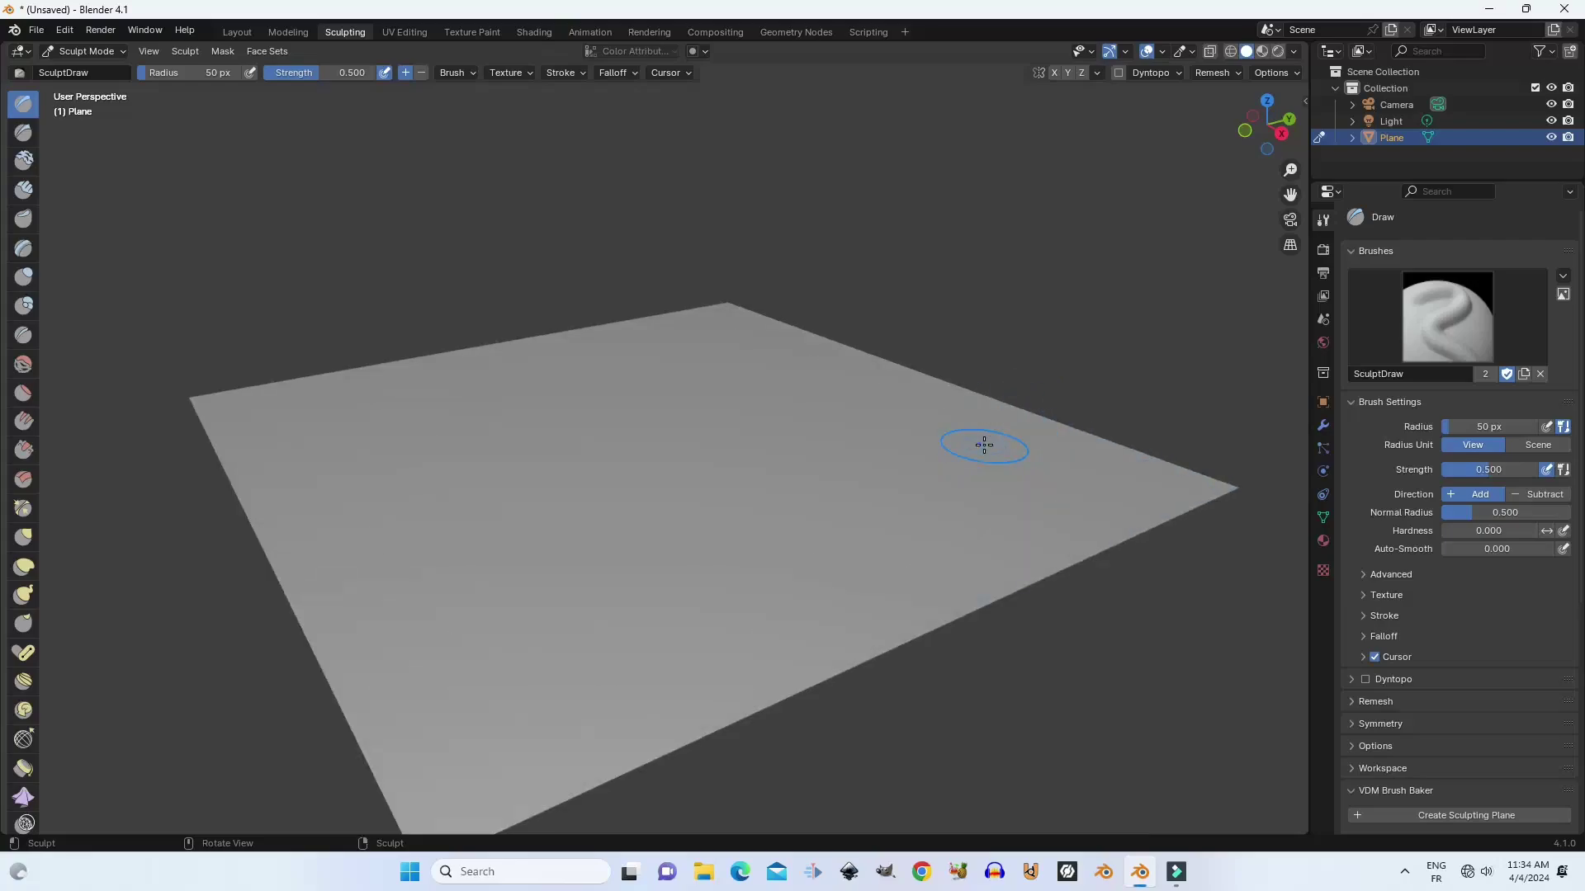
# Switch to the Clay brush at 71 px radius and begin a clay stroke.
pyautogui.scroll(-2, 629, 431)
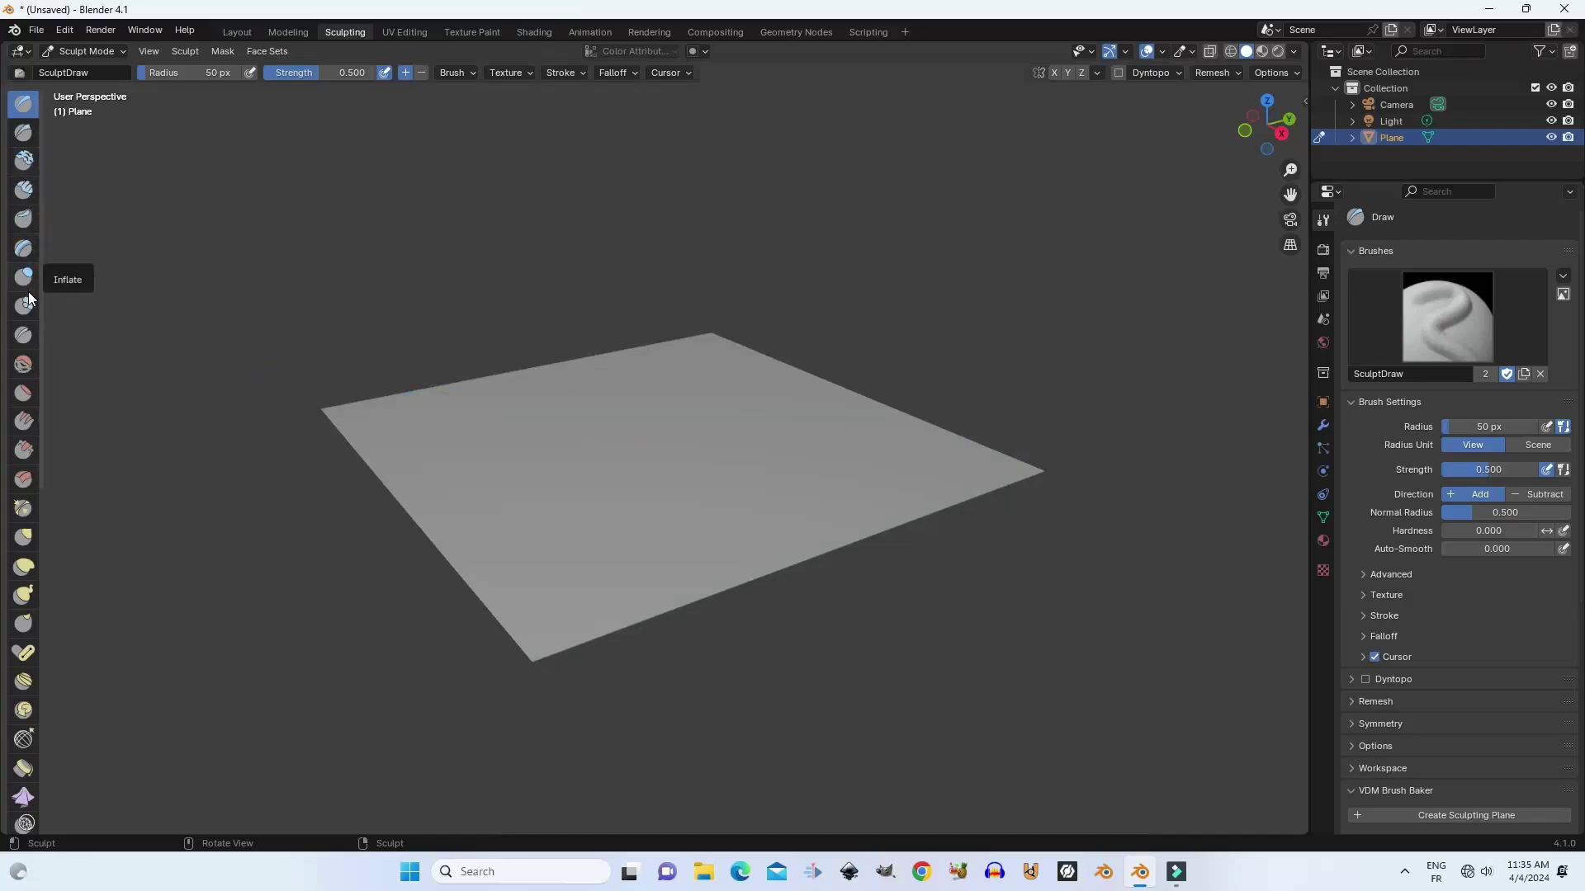
pyautogui.click(23, 160)
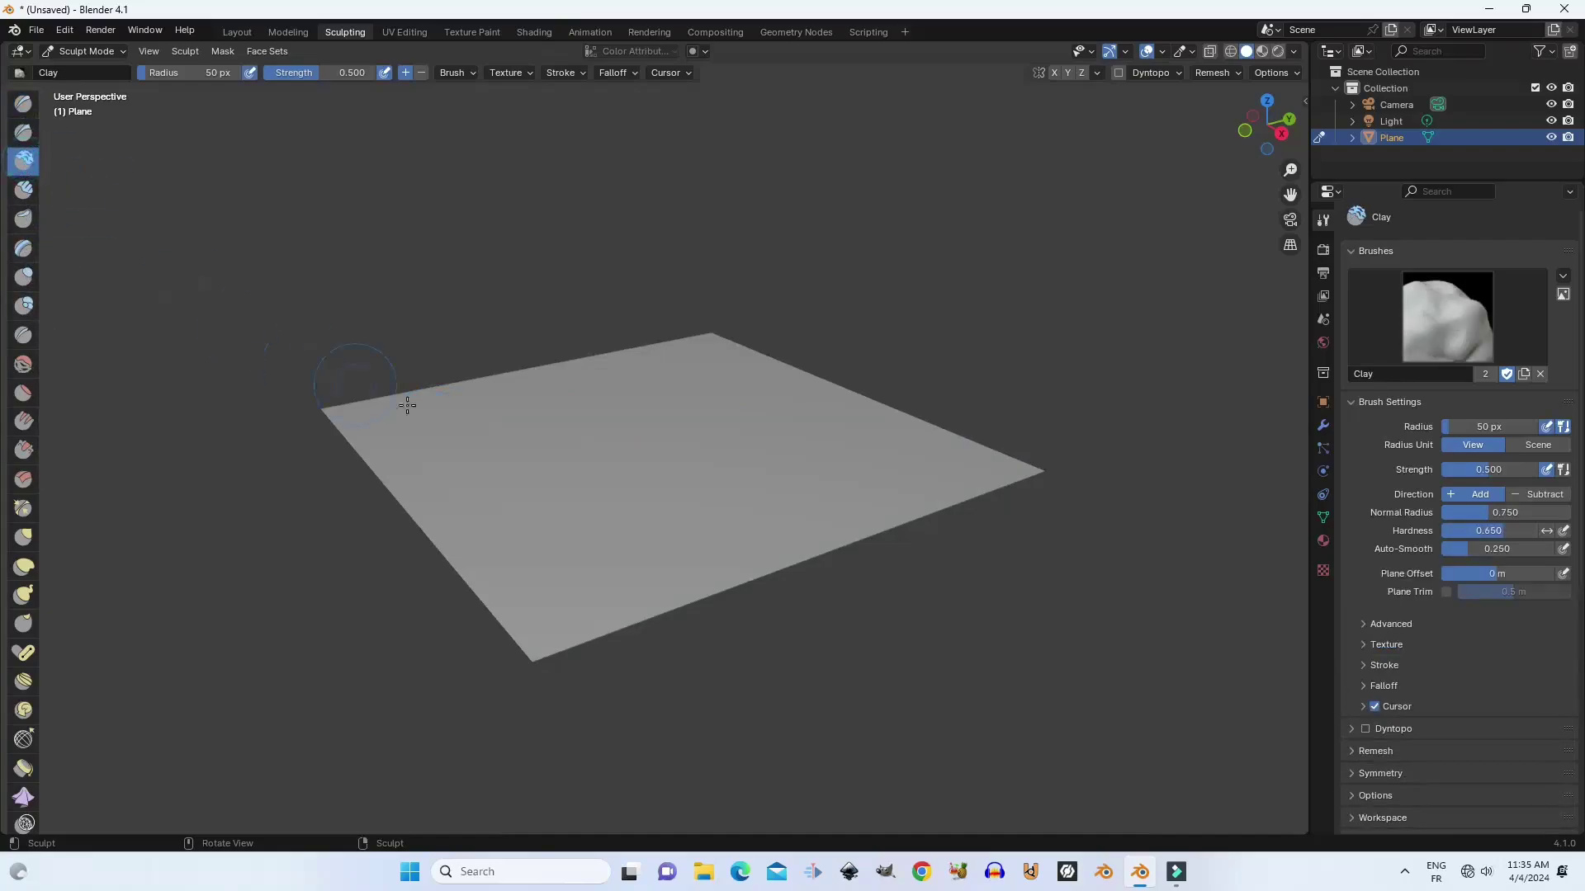
pyautogui.scroll(2, 429, 421)
pyautogui.moveTo(441, 439); pyautogui.dragTo(528, 460, button='middle')
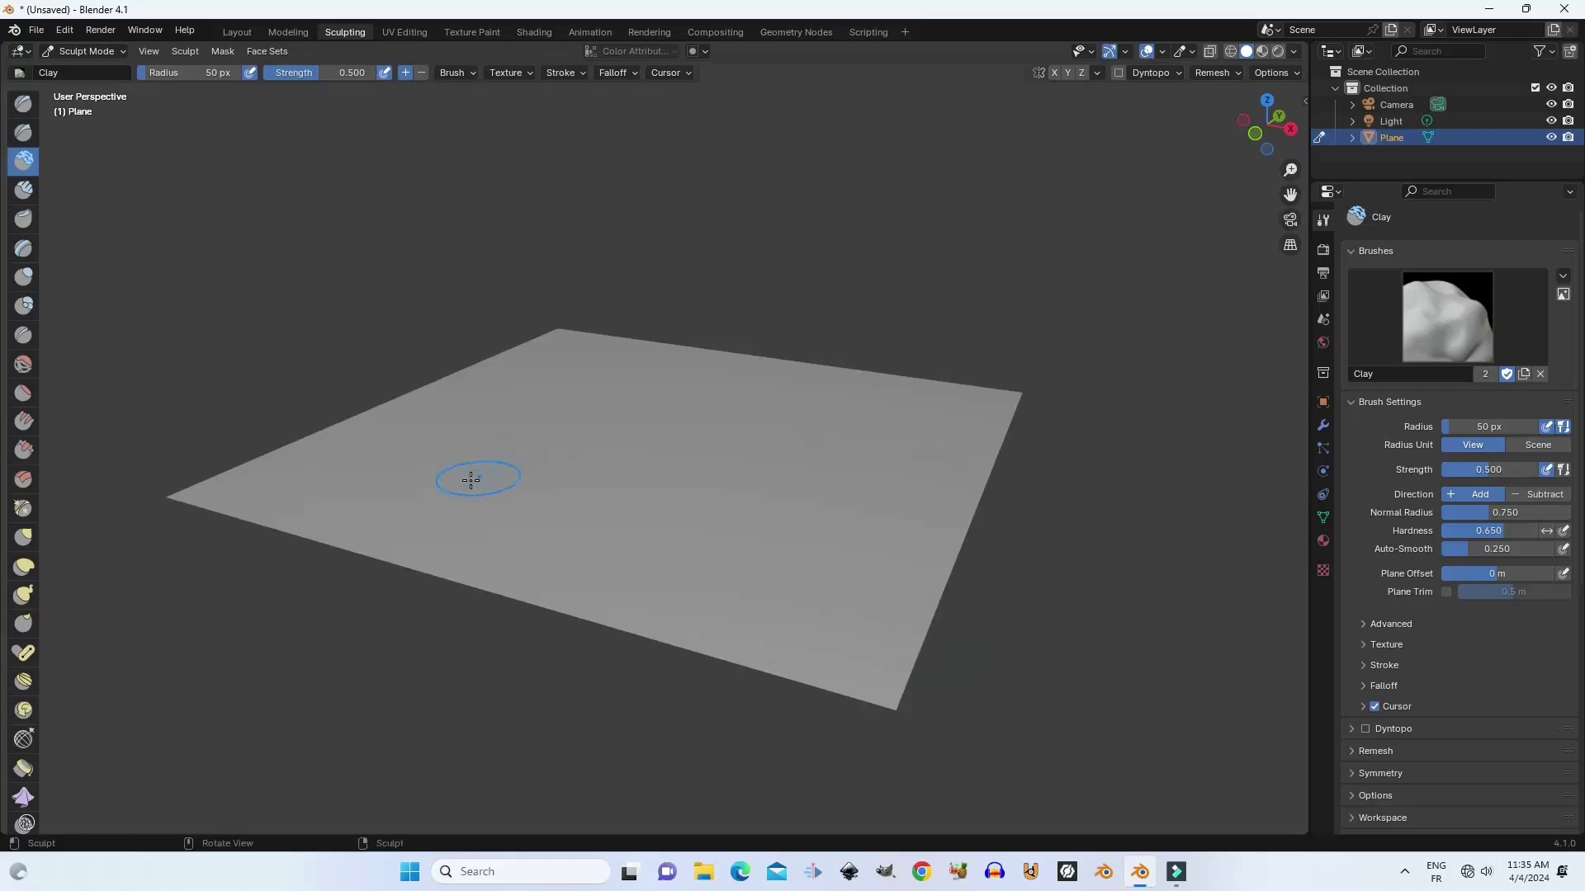
pyautogui.press('f')
pyautogui.click(453, 499)
pyautogui.moveTo(340, 478); pyautogui.dragTo(401, 437)
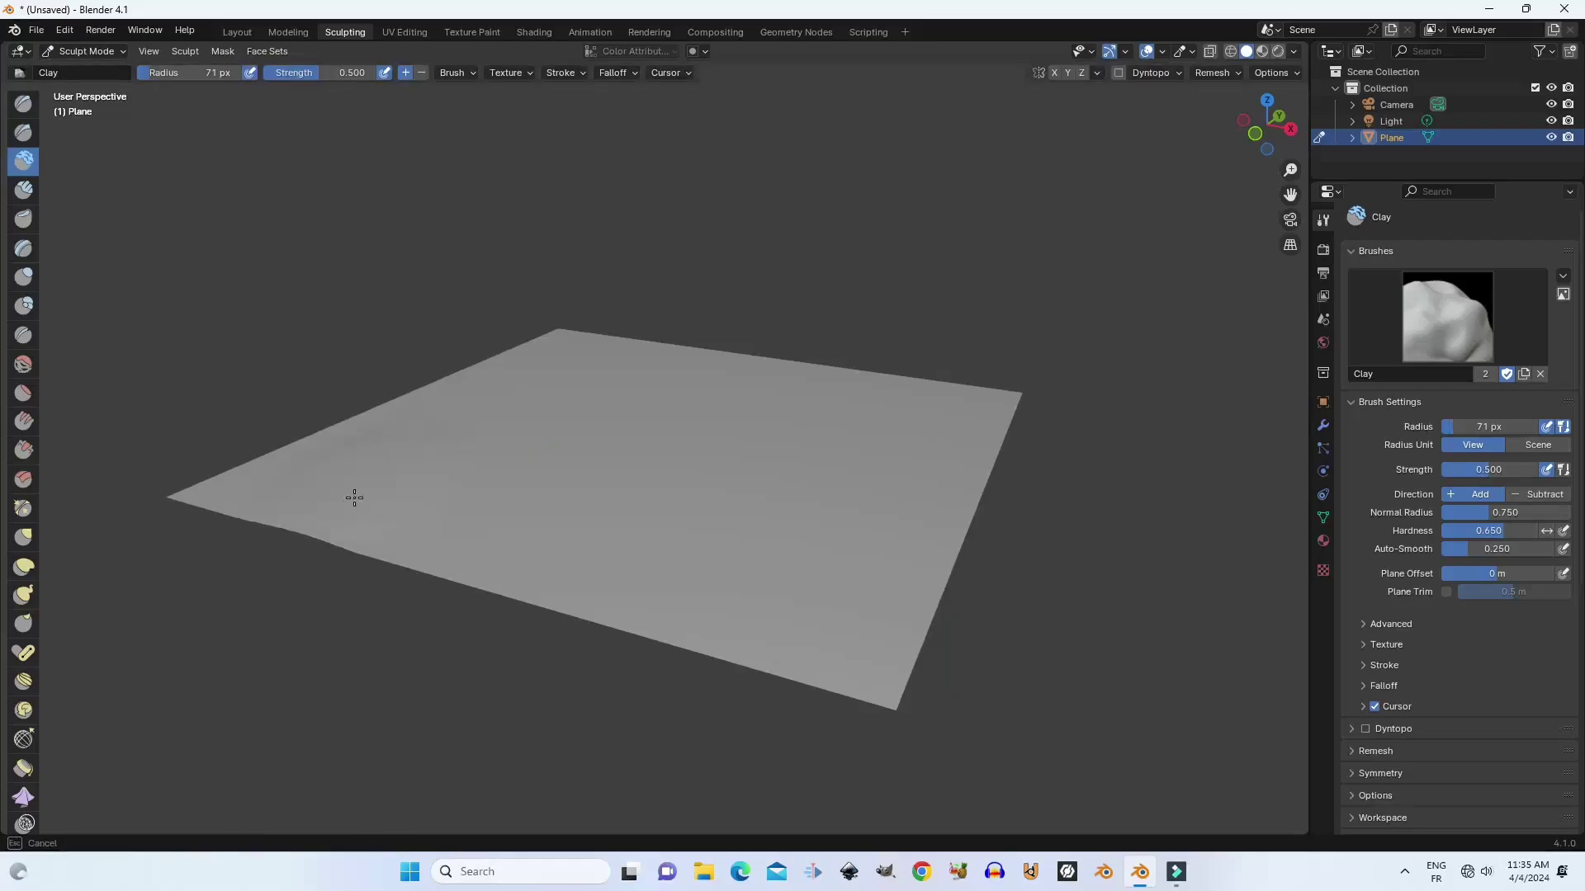
# At 0.826 strength and 111 px radius, build clay ridges along the upper and right edges.
pyautogui.moveTo(293, 75); pyautogui.dragTo(331, 75)
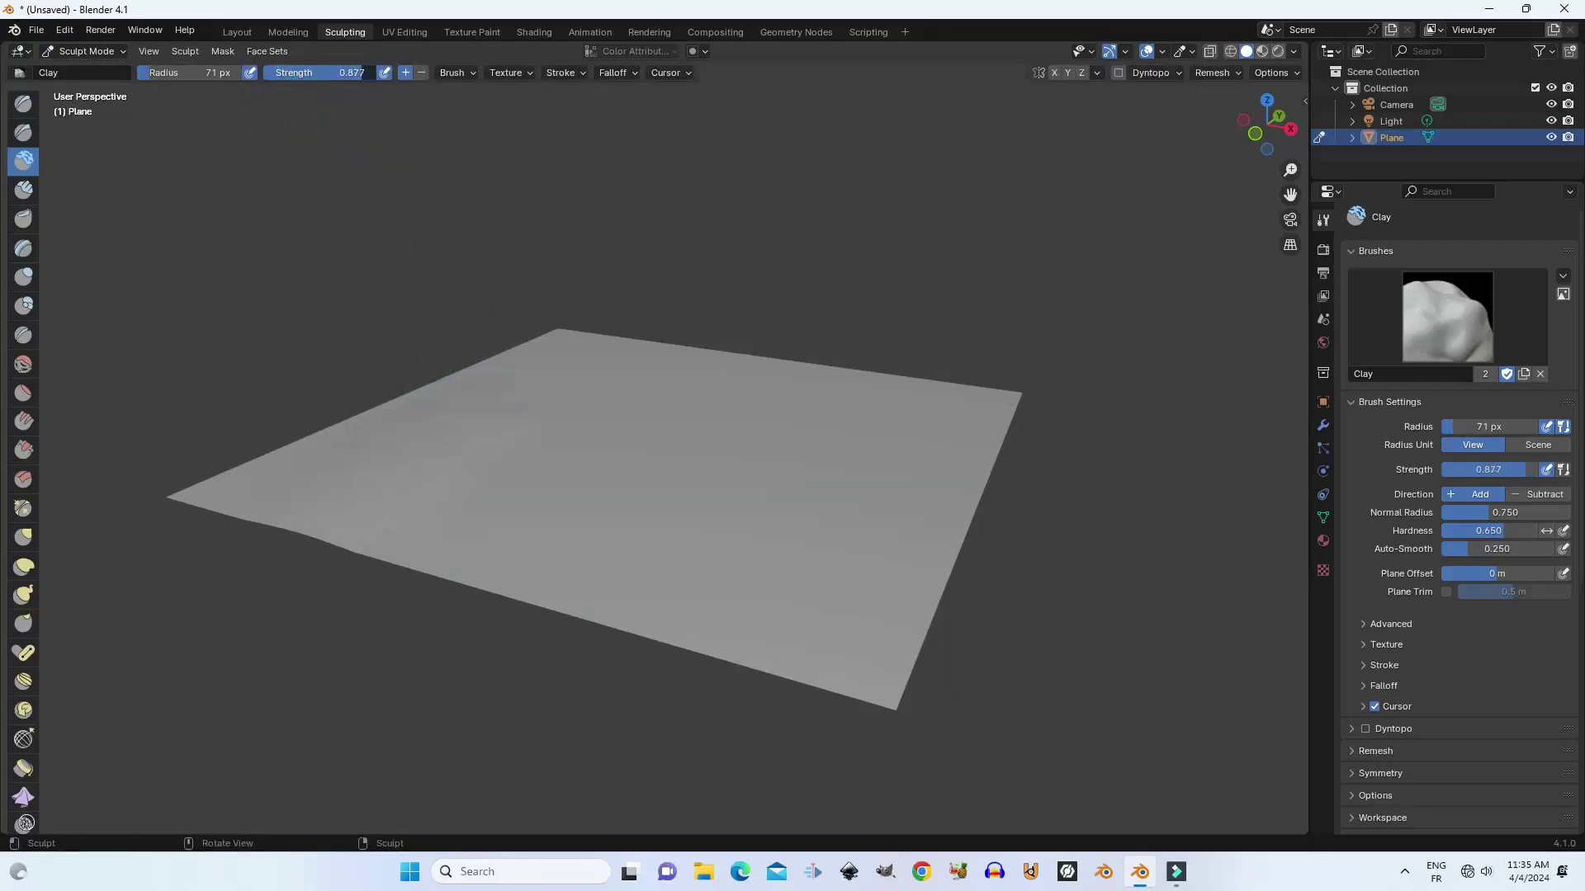
pyautogui.press('f')
pyautogui.click(487, 469)
pyautogui.moveTo(392, 475)
pyautogui.mouseDown()
pyautogui.moveTo(433, 425)
pyautogui.moveTo(506, 413)
pyautogui.mouseUp()
pyautogui.click(432, 425)
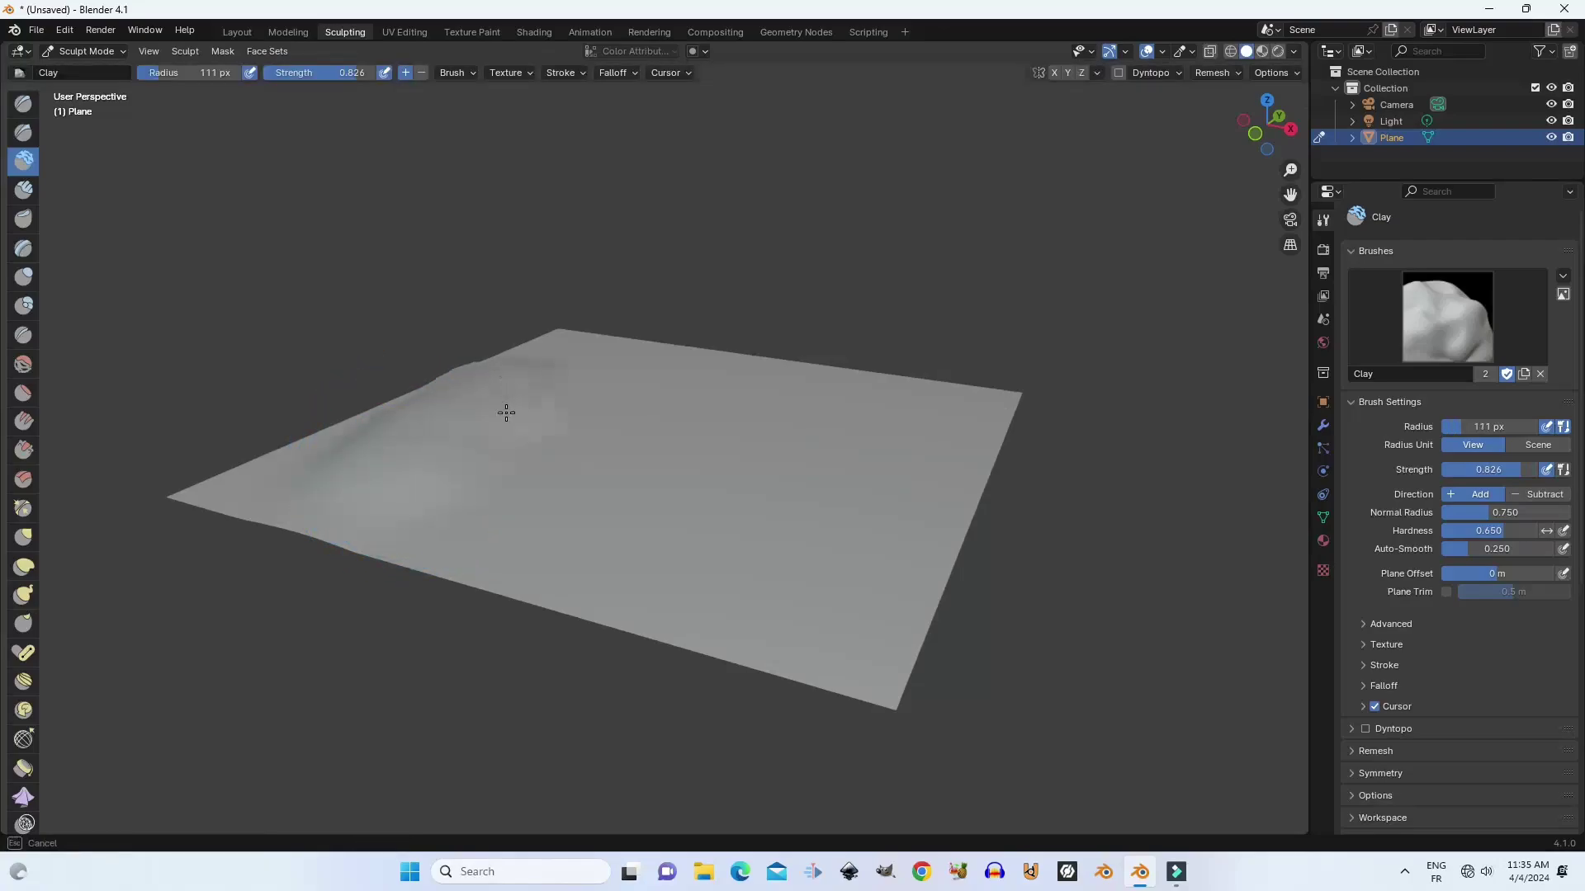
pyautogui.moveTo(354, 460)
pyautogui.mouseDown(button='middle')
pyautogui.moveTo(520, 472)
pyautogui.moveTo(949, 563)
pyautogui.moveTo(800, 537)
pyautogui.moveTo(971, 493)
pyautogui.mouseUp(button='middle')
pyautogui.moveTo(971, 493)
pyautogui.mouseDown()
pyautogui.moveTo(936, 419)
pyautogui.moveTo(841, 440)
pyautogui.mouseUp()
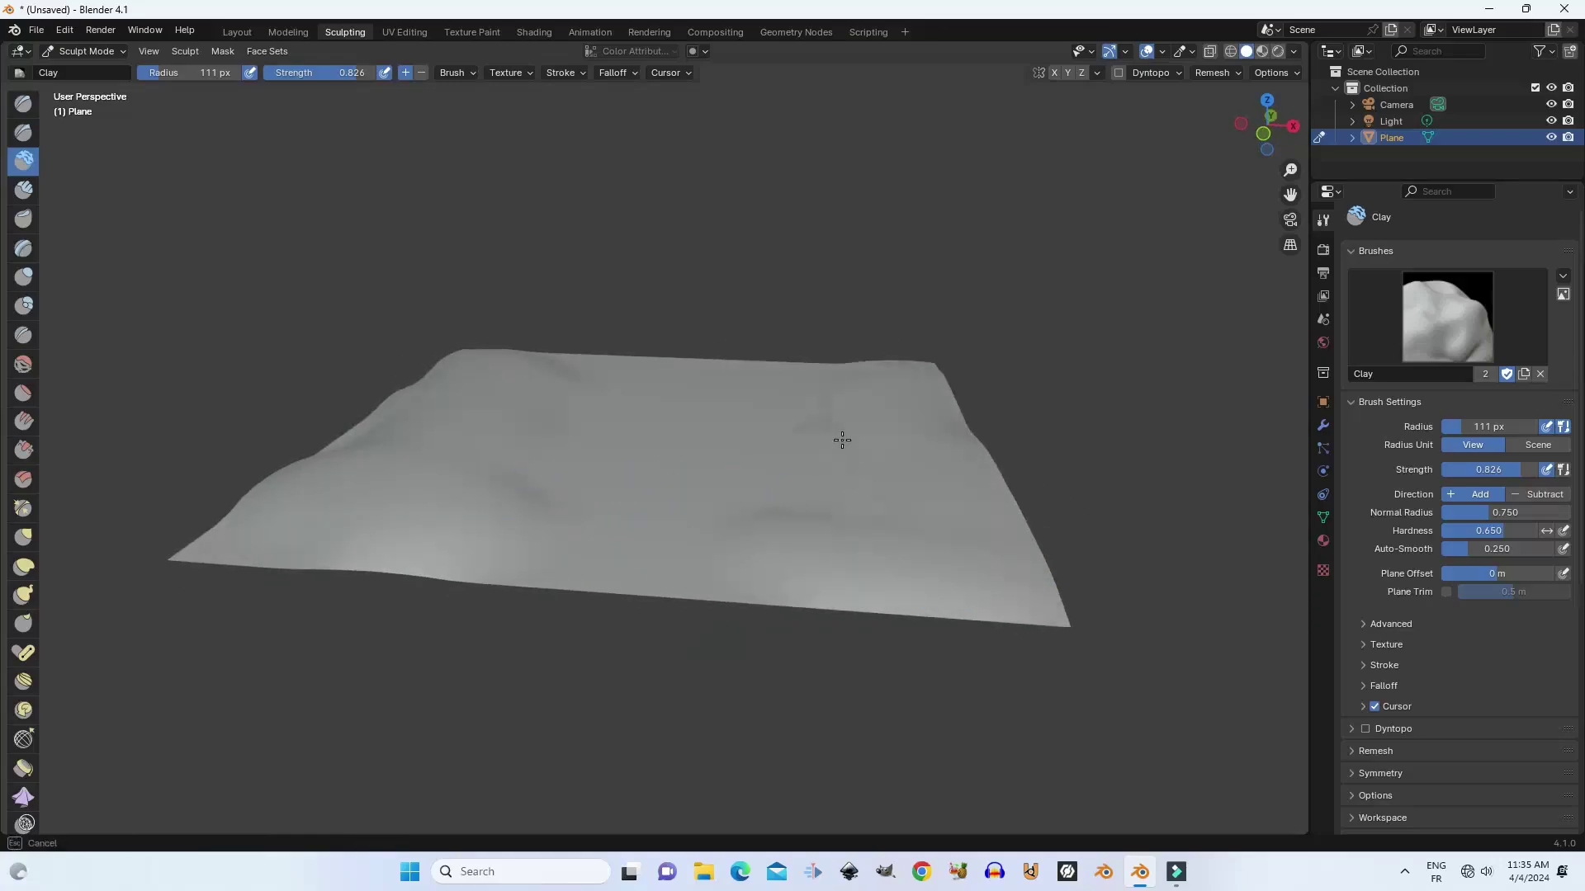
pyautogui.moveTo(857, 465)
pyautogui.mouseDown(button='middle')
pyautogui.moveTo(875, 446)
pyautogui.moveTo(949, 471)
pyautogui.mouseUp(button='middle')
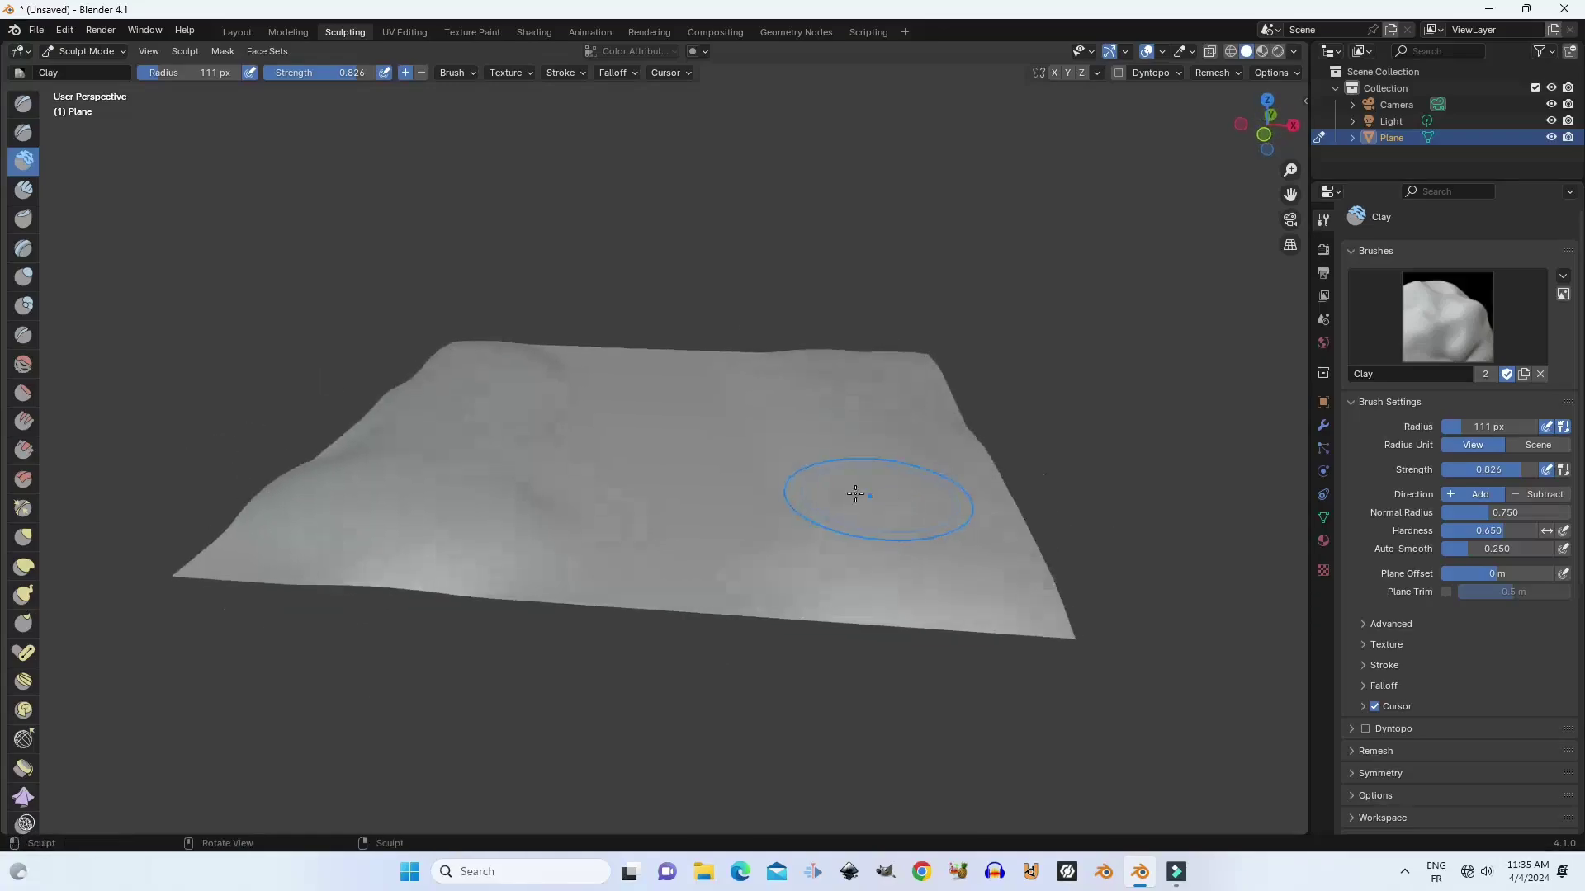
# Carve grooves across the surface with the Layer brush set to subtract.
pyautogui.click(23, 247)
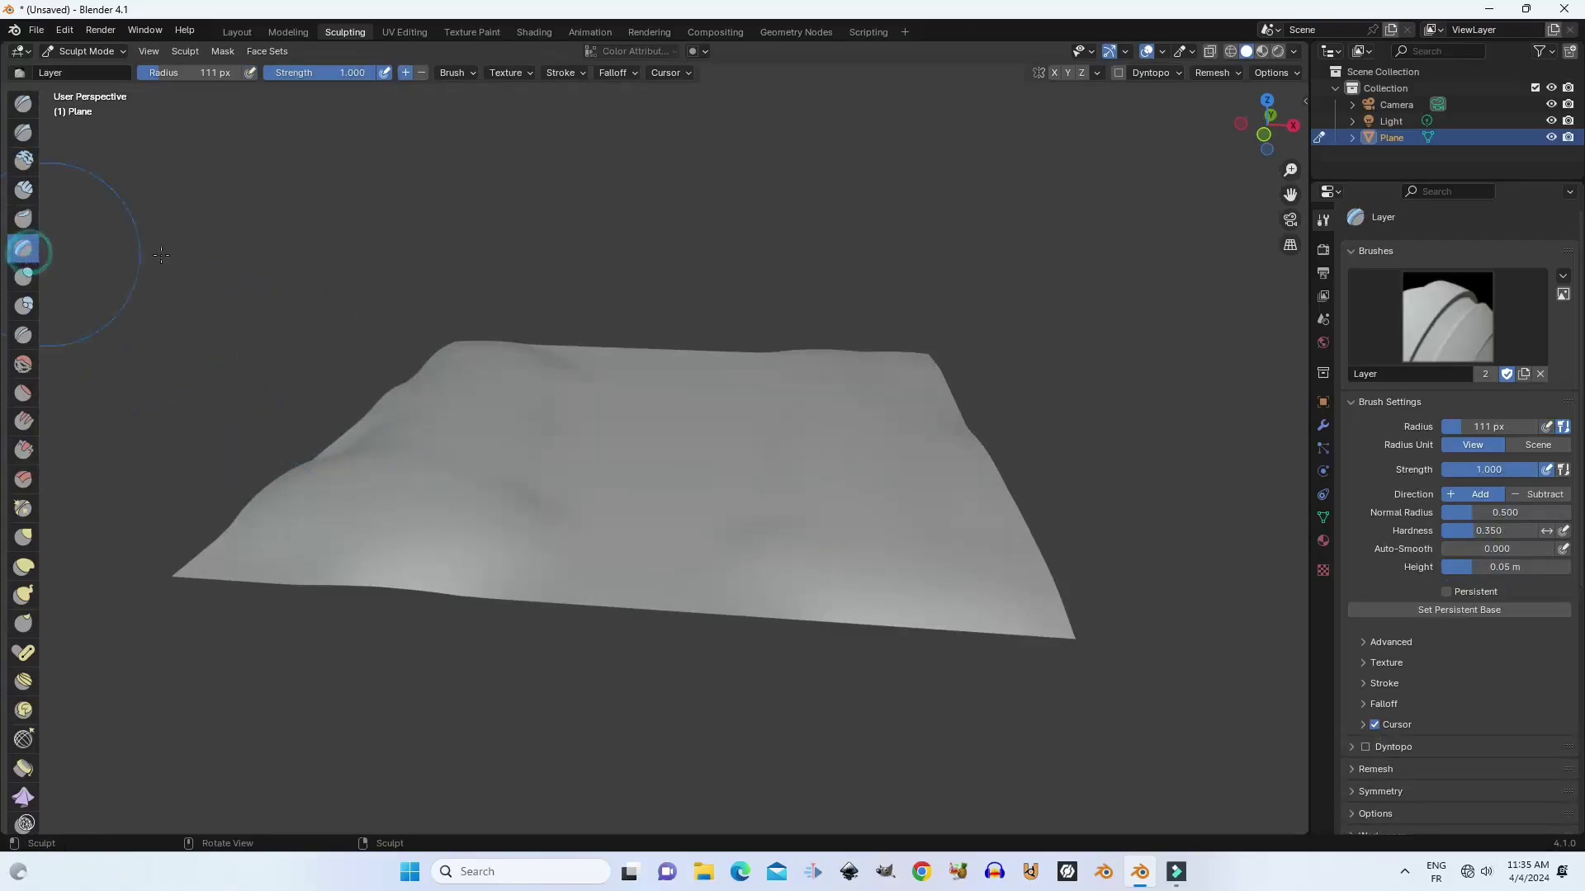
pyautogui.click(422, 73)
pyautogui.moveTo(771, 353); pyautogui.dragTo(785, 388, button='middle')
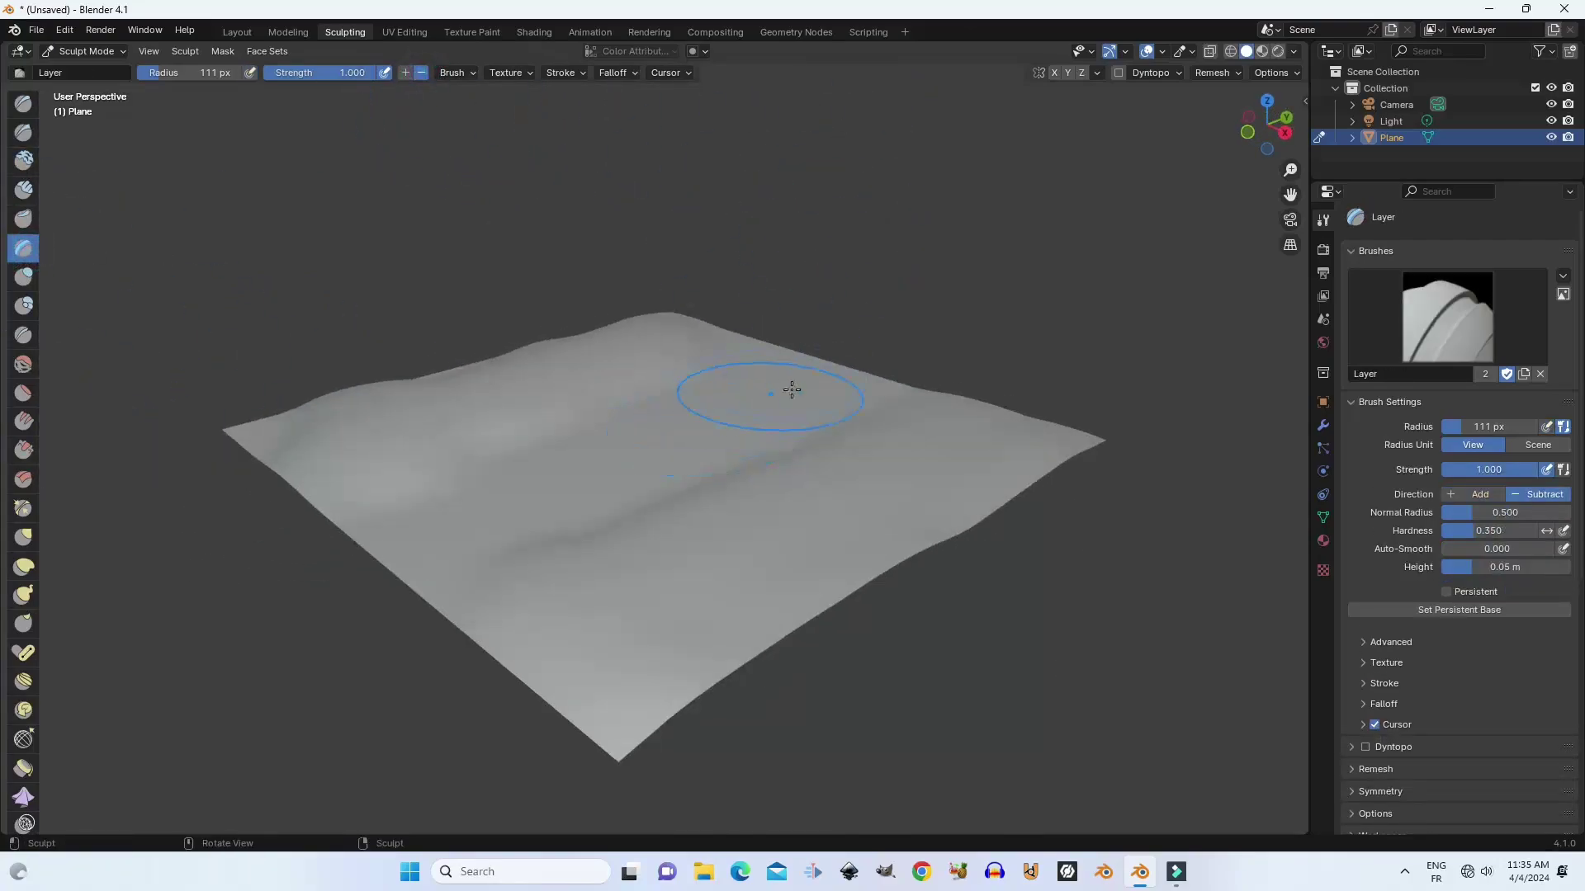
pyautogui.moveTo(850, 365)
pyautogui.mouseDown()
pyautogui.moveTo(413, 548)
pyautogui.moveTo(607, 474)
pyautogui.mouseUp()
pyautogui.moveTo(514, 500); pyautogui.dragTo(675, 415)
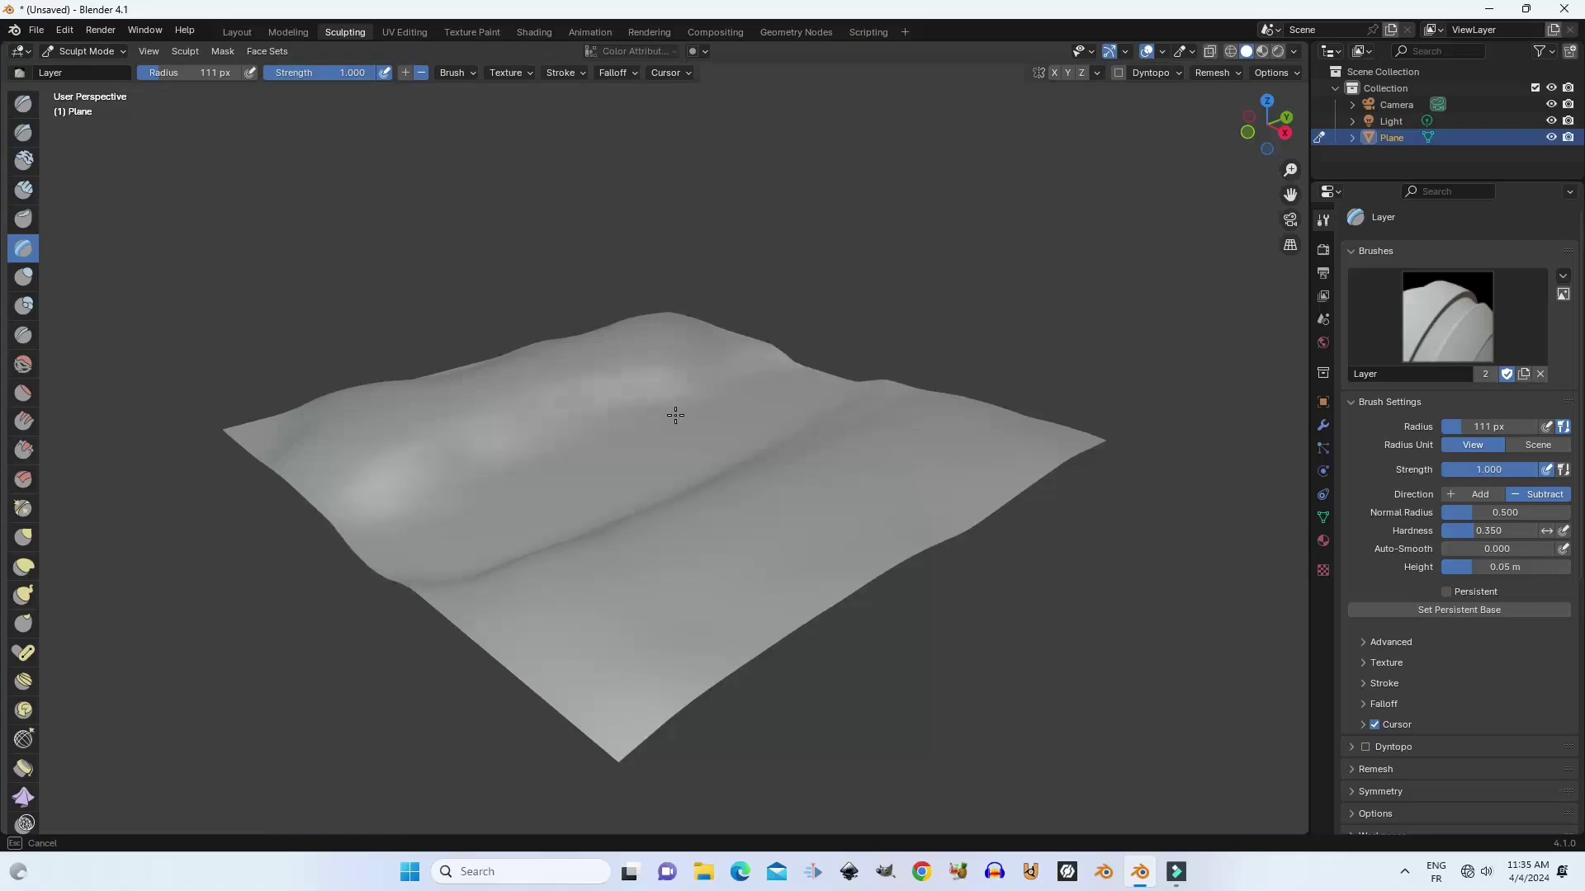
pyautogui.moveTo(798, 375)
pyautogui.mouseDown()
pyautogui.moveTo(661, 478)
pyautogui.moveTo(729, 453)
pyautogui.moveTo(609, 499)
pyautogui.mouseUp()
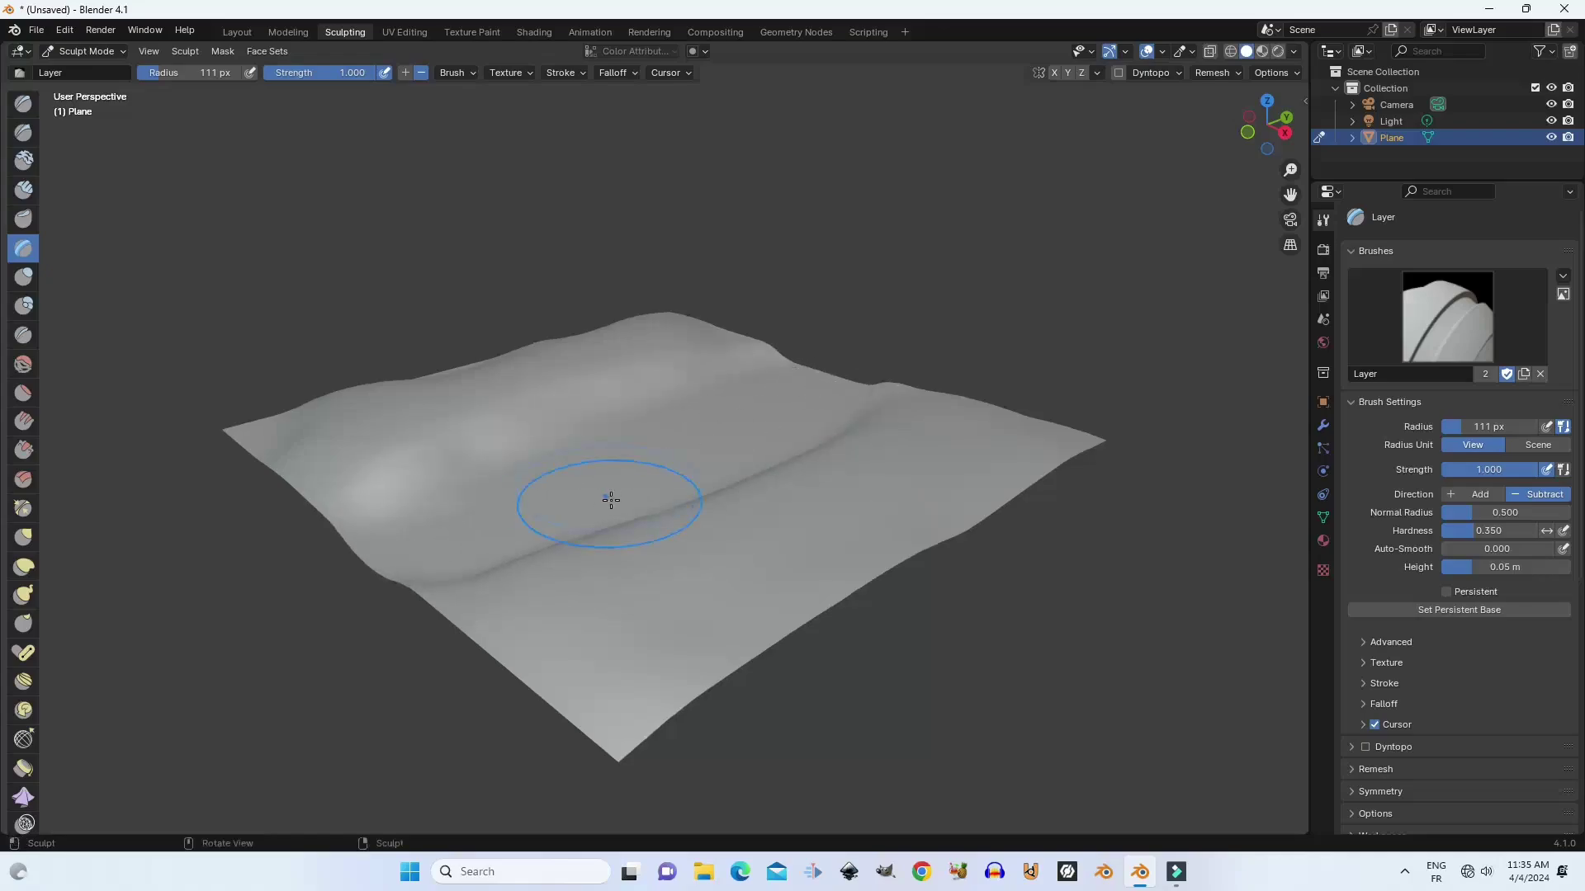
pyautogui.moveTo(608, 498); pyautogui.dragTo(745, 512, button='middle')
pyautogui.moveTo(746, 512)
pyautogui.mouseDown()
pyautogui.moveTo(583, 432)
pyautogui.moveTo(576, 460)
pyautogui.mouseUp()
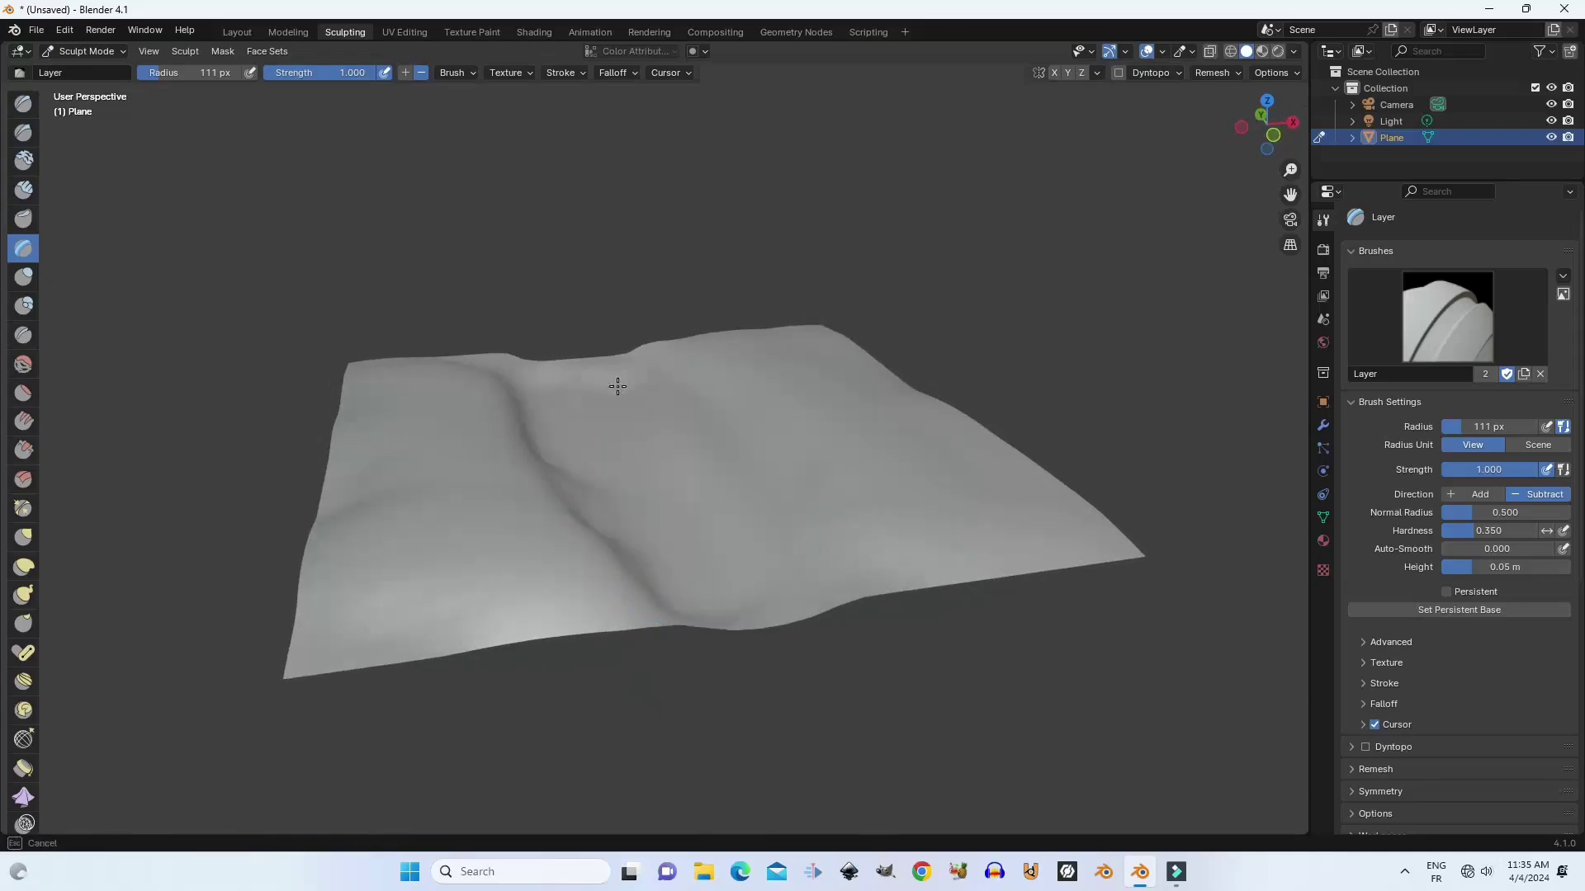
pyautogui.moveTo(617, 386); pyautogui.dragTo(760, 545)
# With the Clay Strips brush, build up the front-left hill and the left-side crease.
pyautogui.moveTo(760, 544); pyautogui.dragTo(2, 341, button='middle')
pyautogui.moveTo(96, 231); pyautogui.dragTo(139, 195, button='middle')
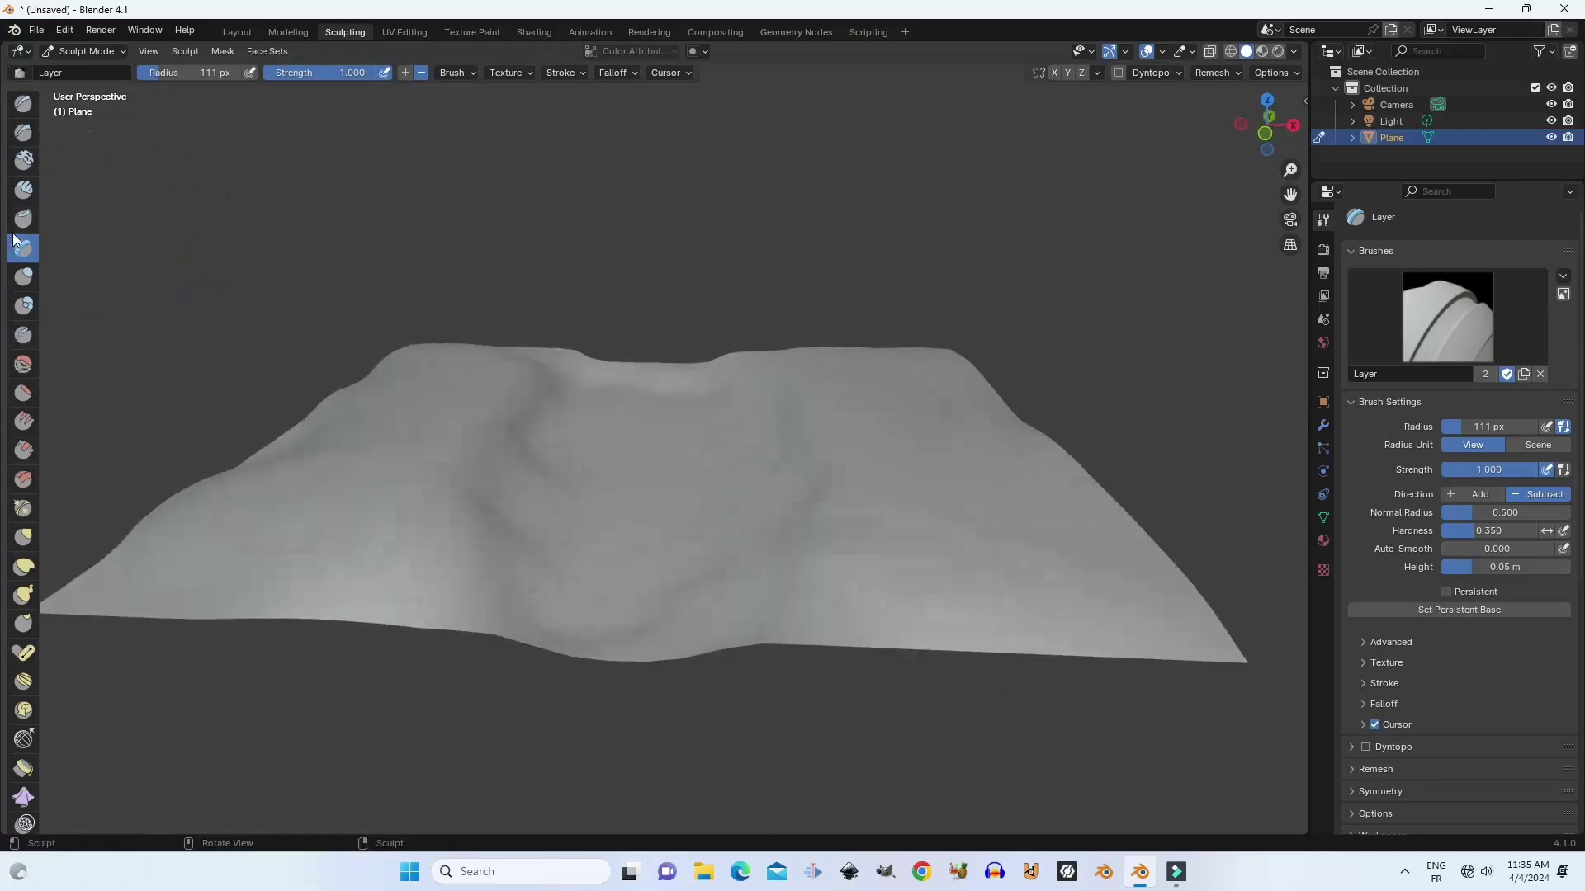
pyautogui.click(21, 197)
pyautogui.moveTo(402, 372)
pyautogui.mouseDown(button='middle')
pyautogui.moveTo(435, 417)
pyautogui.moveTo(444, 403)
pyautogui.mouseUp(button='middle')
pyautogui.moveTo(495, 542); pyautogui.dragTo(522, 532, button='middle')
pyautogui.moveTo(472, 615)
pyautogui.mouseDown()
pyautogui.moveTo(414, 594)
pyautogui.moveTo(496, 599)
pyautogui.mouseUp()
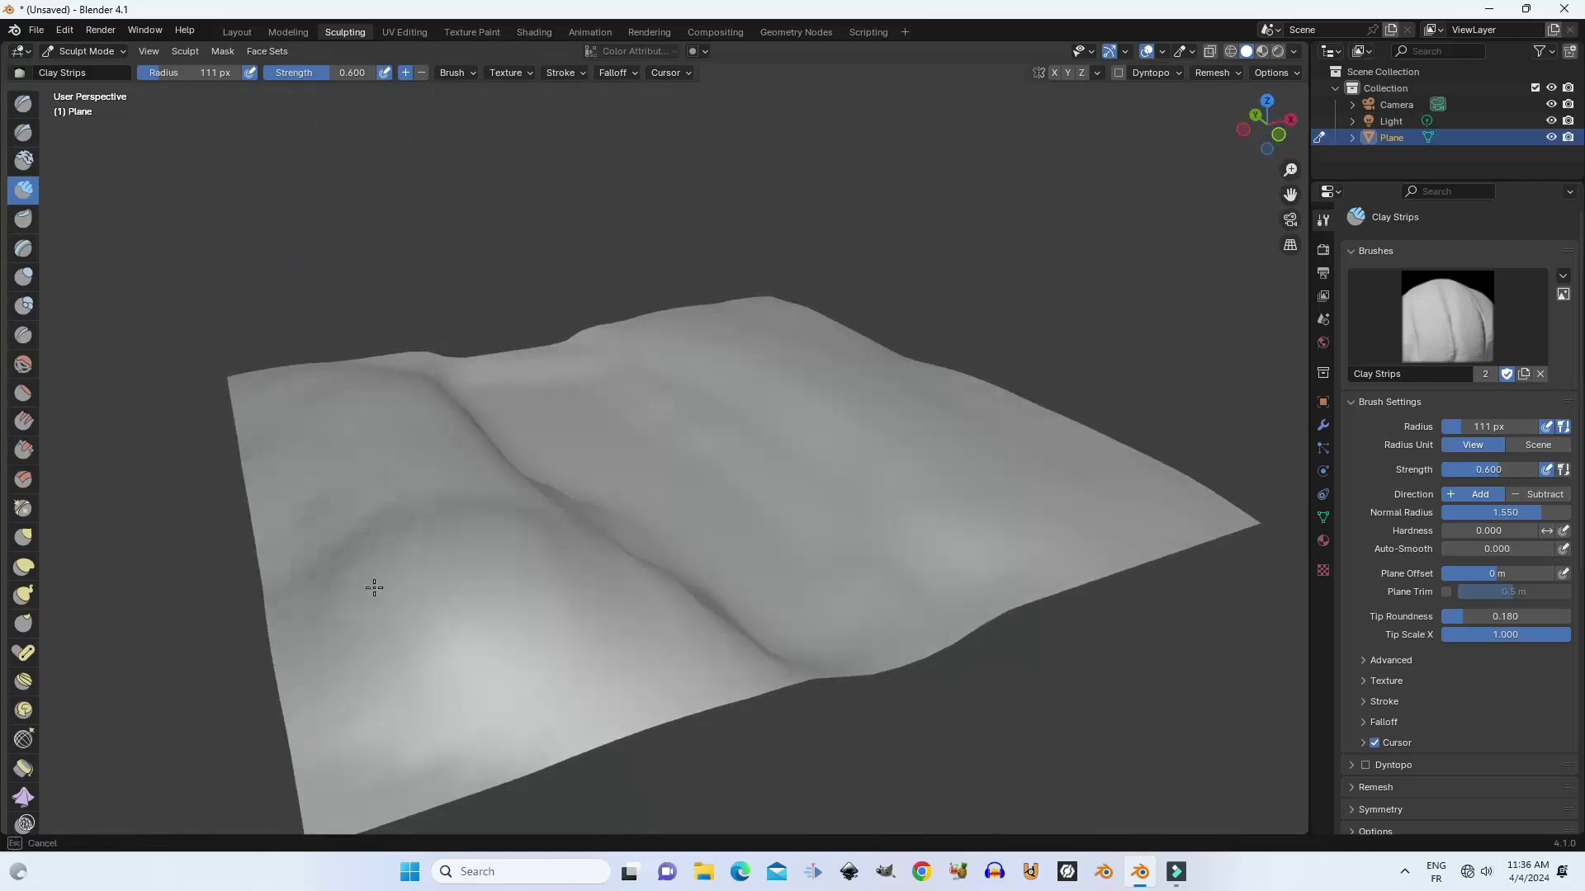
pyautogui.moveTo(374, 588); pyautogui.dragTo(315, 434)
pyautogui.moveTo(424, 626)
pyautogui.mouseDown(button='middle')
pyautogui.moveTo(658, 577)
pyautogui.moveTo(824, 487)
pyautogui.mouseUp(button='middle')
pyautogui.moveTo(895, 588); pyautogui.dragTo(958, 388)
# Raise clay along the front edge, the right ridge and the front hump.
pyautogui.moveTo(916, 539); pyautogui.dragTo(778, 553, button='middle')
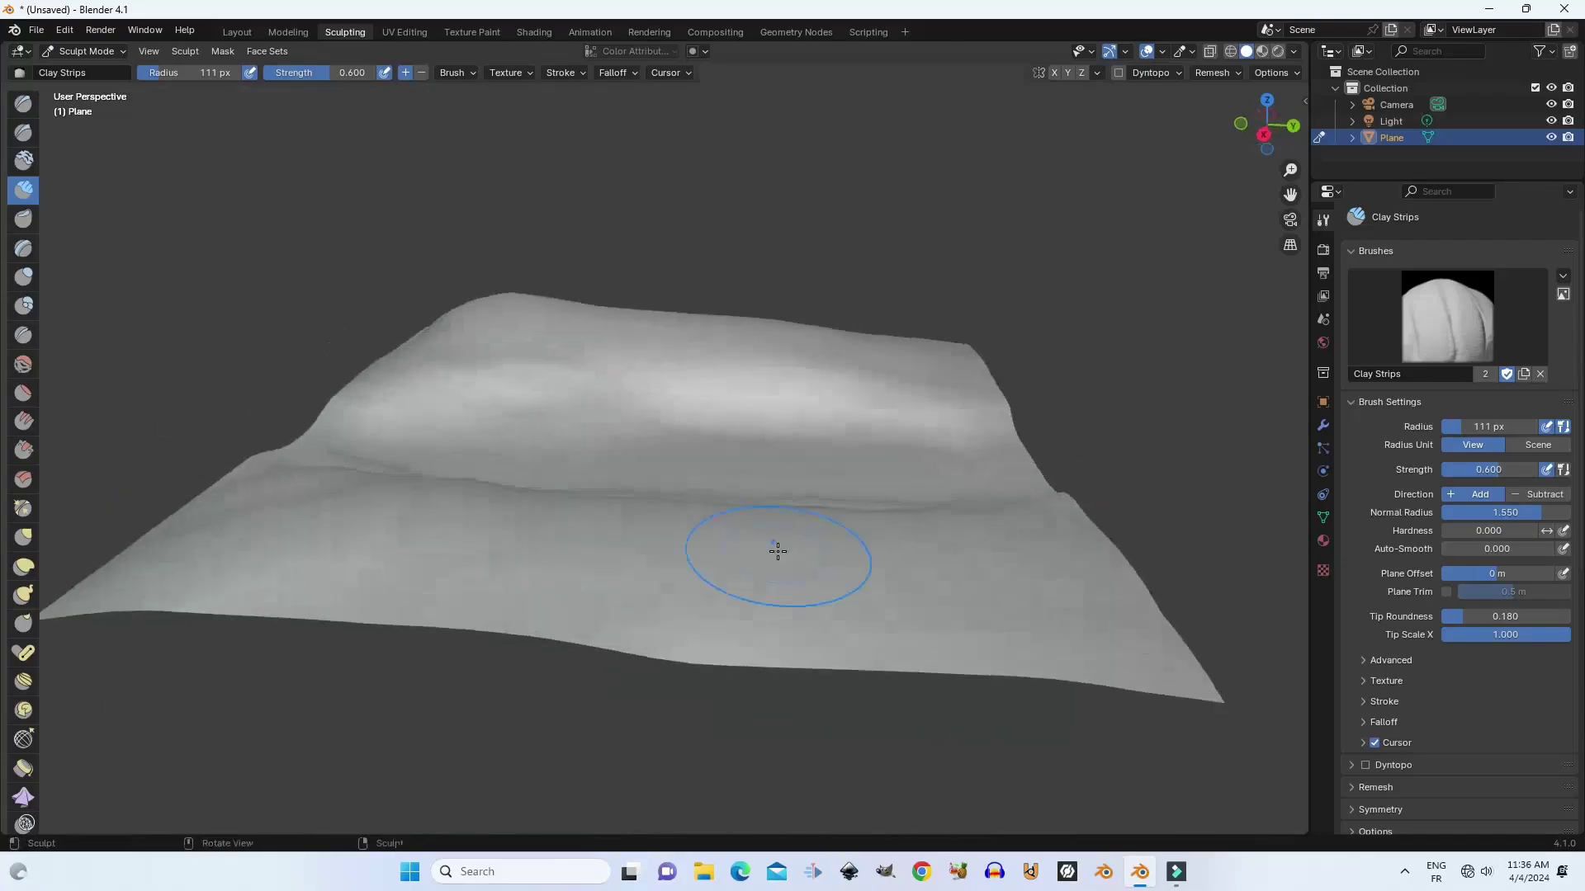
pyautogui.moveTo(778, 552)
pyautogui.mouseDown()
pyautogui.moveTo(778, 623)
pyautogui.moveTo(328, 585)
pyautogui.moveTo(216, 517)
pyautogui.mouseUp()
pyautogui.moveTo(774, 443)
pyautogui.mouseDown(button='middle')
pyautogui.moveTo(806, 492)
pyautogui.moveTo(899, 449)
pyautogui.mouseUp(button='middle')
pyautogui.moveTo(899, 449)
pyautogui.mouseDown()
pyautogui.moveTo(895, 428)
pyautogui.moveTo(1043, 403)
pyautogui.moveTo(1073, 437)
pyautogui.mouseUp()
pyautogui.moveTo(933, 504)
pyautogui.mouseDown()
pyautogui.moveTo(880, 595)
pyautogui.moveTo(661, 633)
pyautogui.moveTo(866, 701)
pyautogui.mouseUp()
pyautogui.moveTo(942, 546); pyautogui.dragTo(407, 537, button='middle')
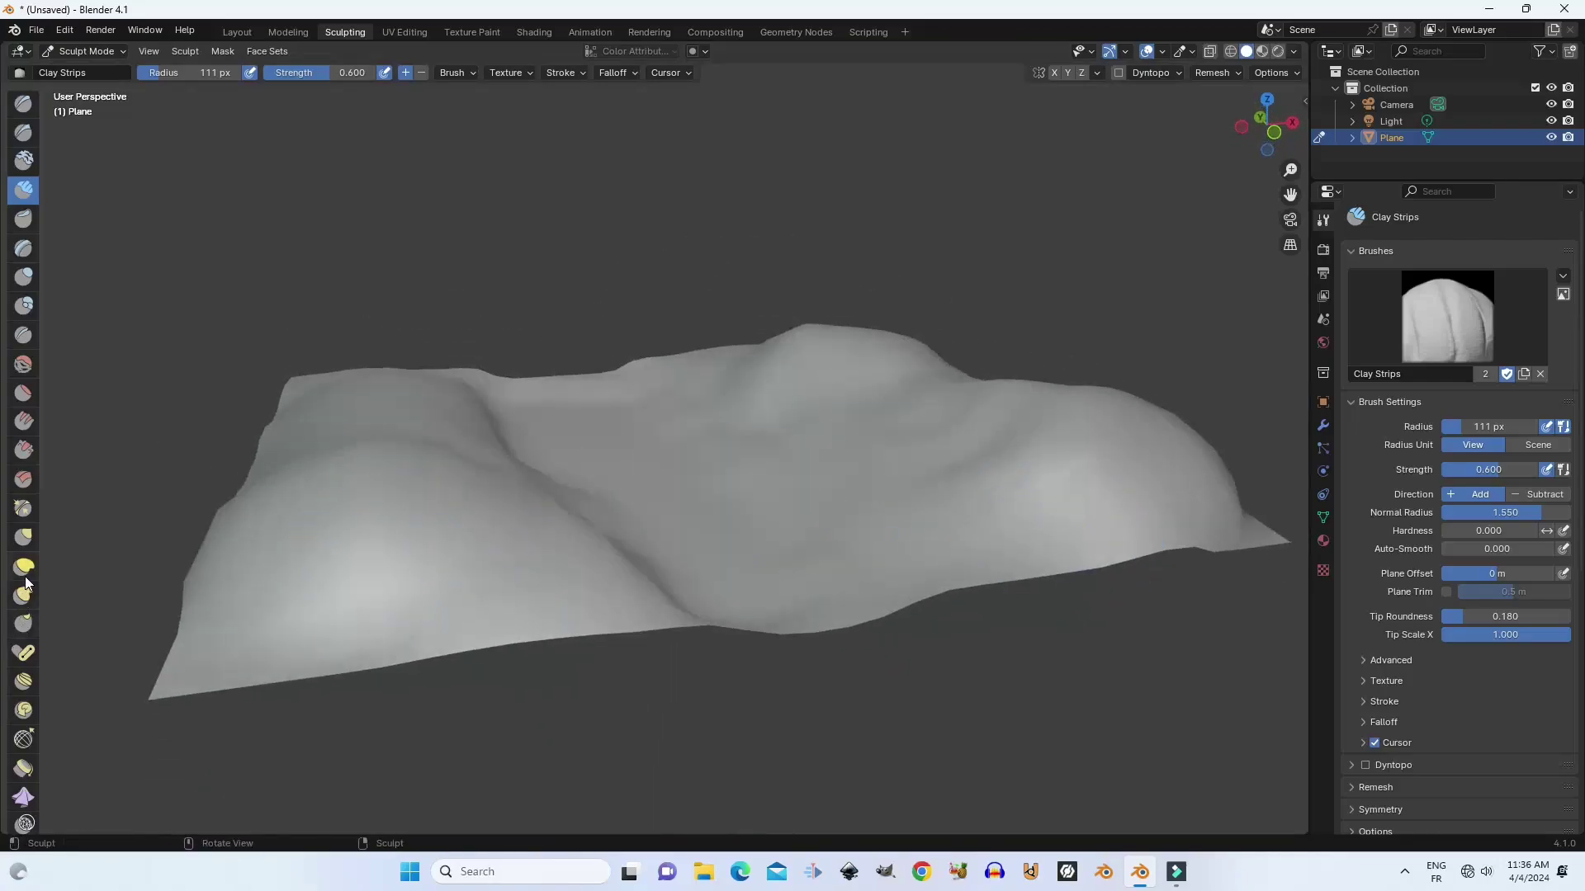
# Try the Flatten brush while inspecting the sculpted terrain.
pyautogui.click(22, 402)
pyautogui.moveTo(396, 487); pyautogui.dragTo(513, 484, button='middle')
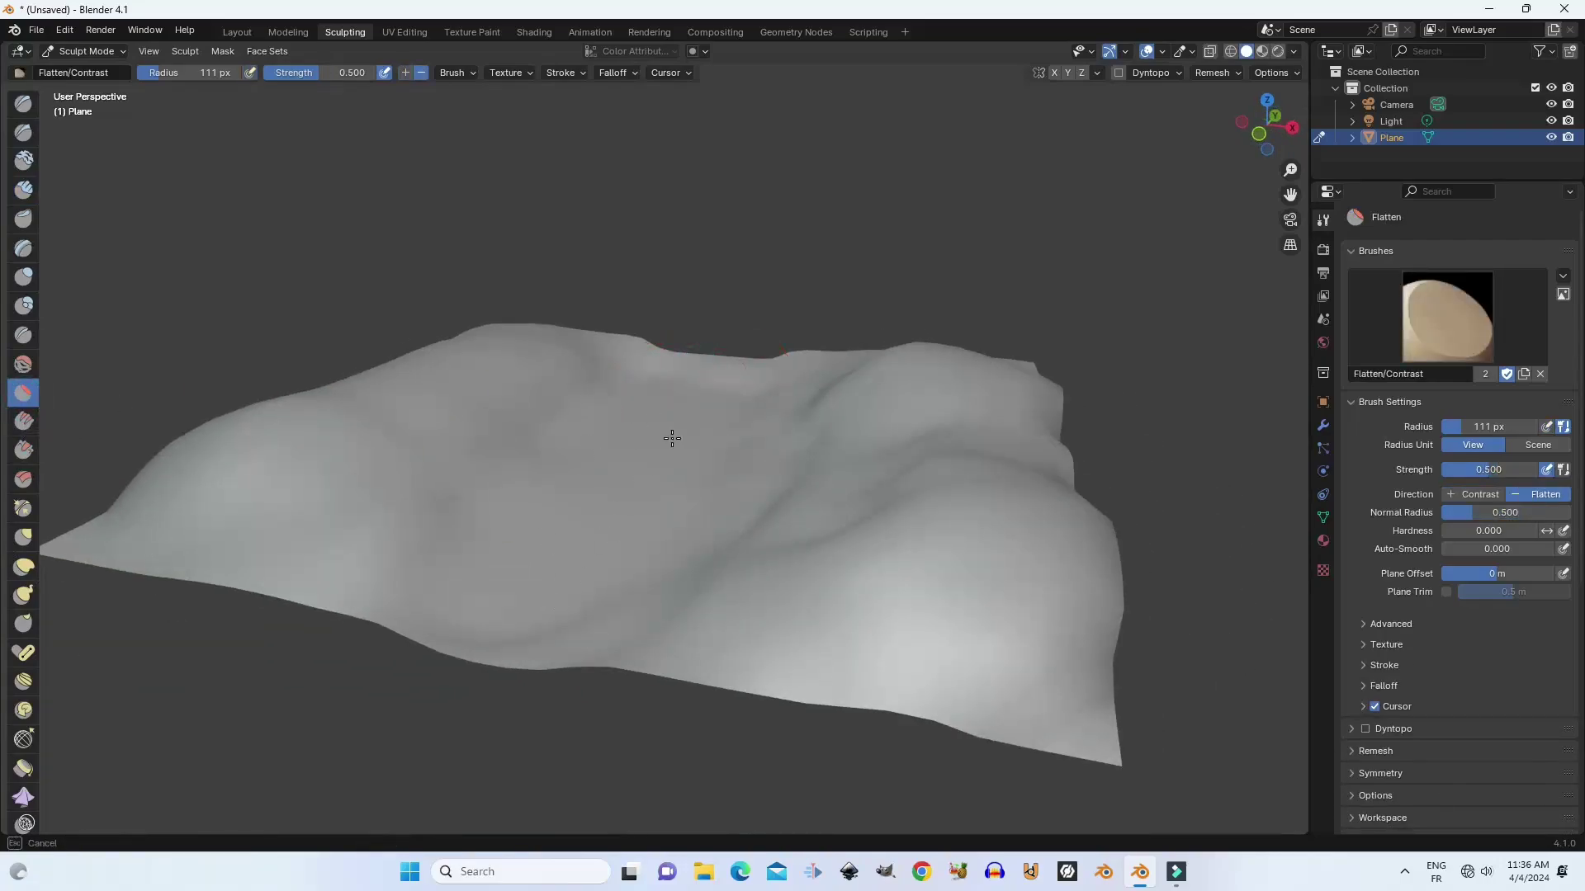
pyautogui.moveTo(693, 509)
pyautogui.mouseDown(button='middle')
pyautogui.moveTo(799, 432)
pyautogui.moveTo(771, 431)
pyautogui.moveTo(843, 445)
pyautogui.mouseUp(button='middle')
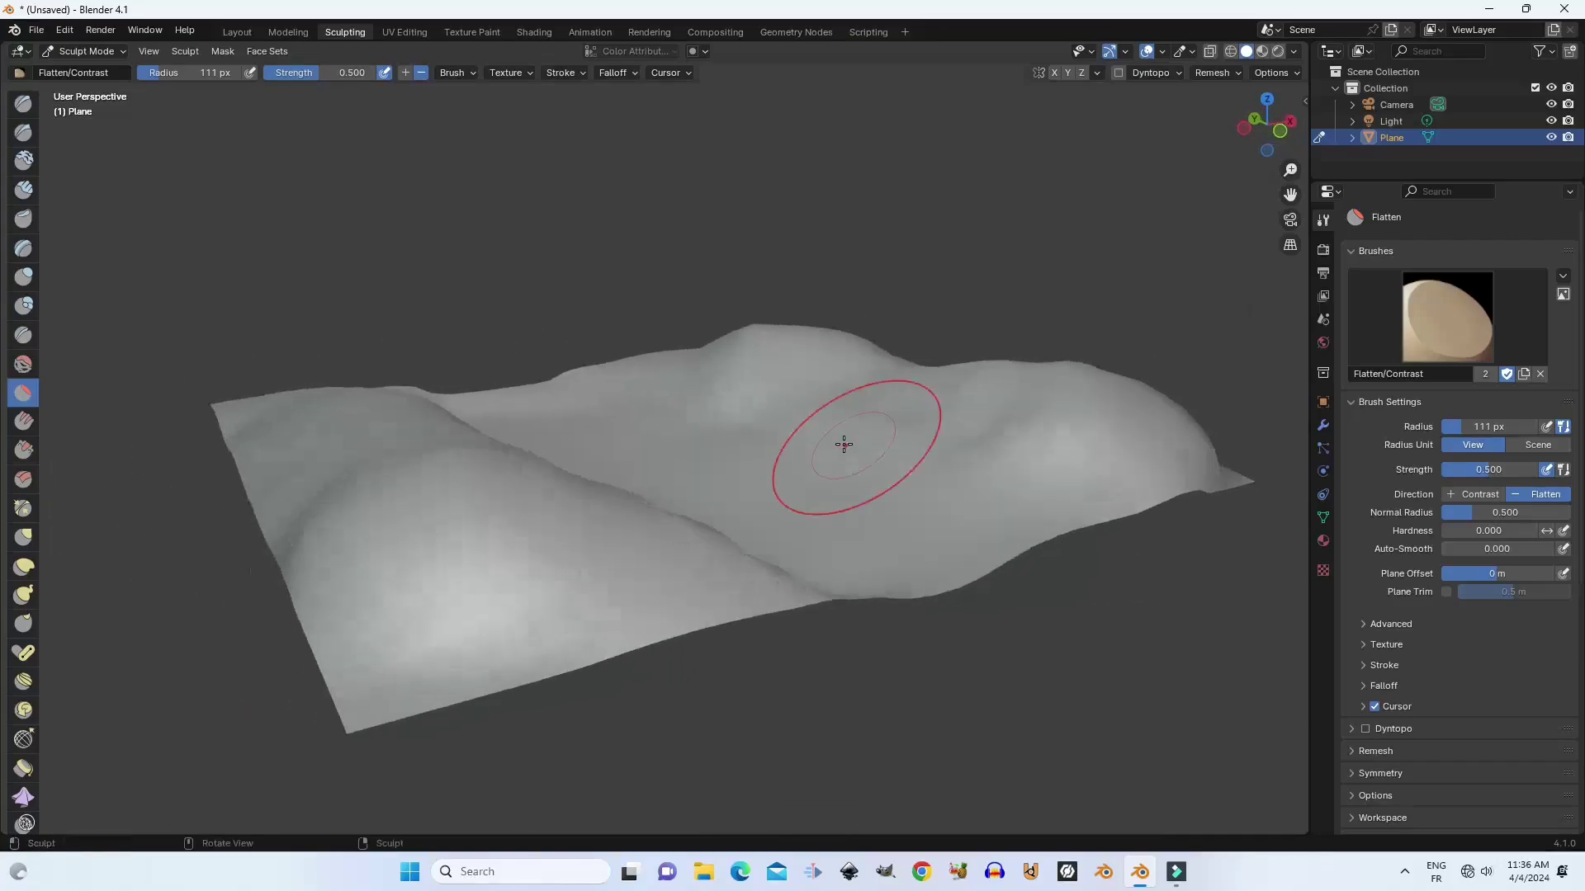
# Set Clay Strips to subtract at a 56 px radius, then return to Layout in Object Mode.
pyautogui.click(24, 191)
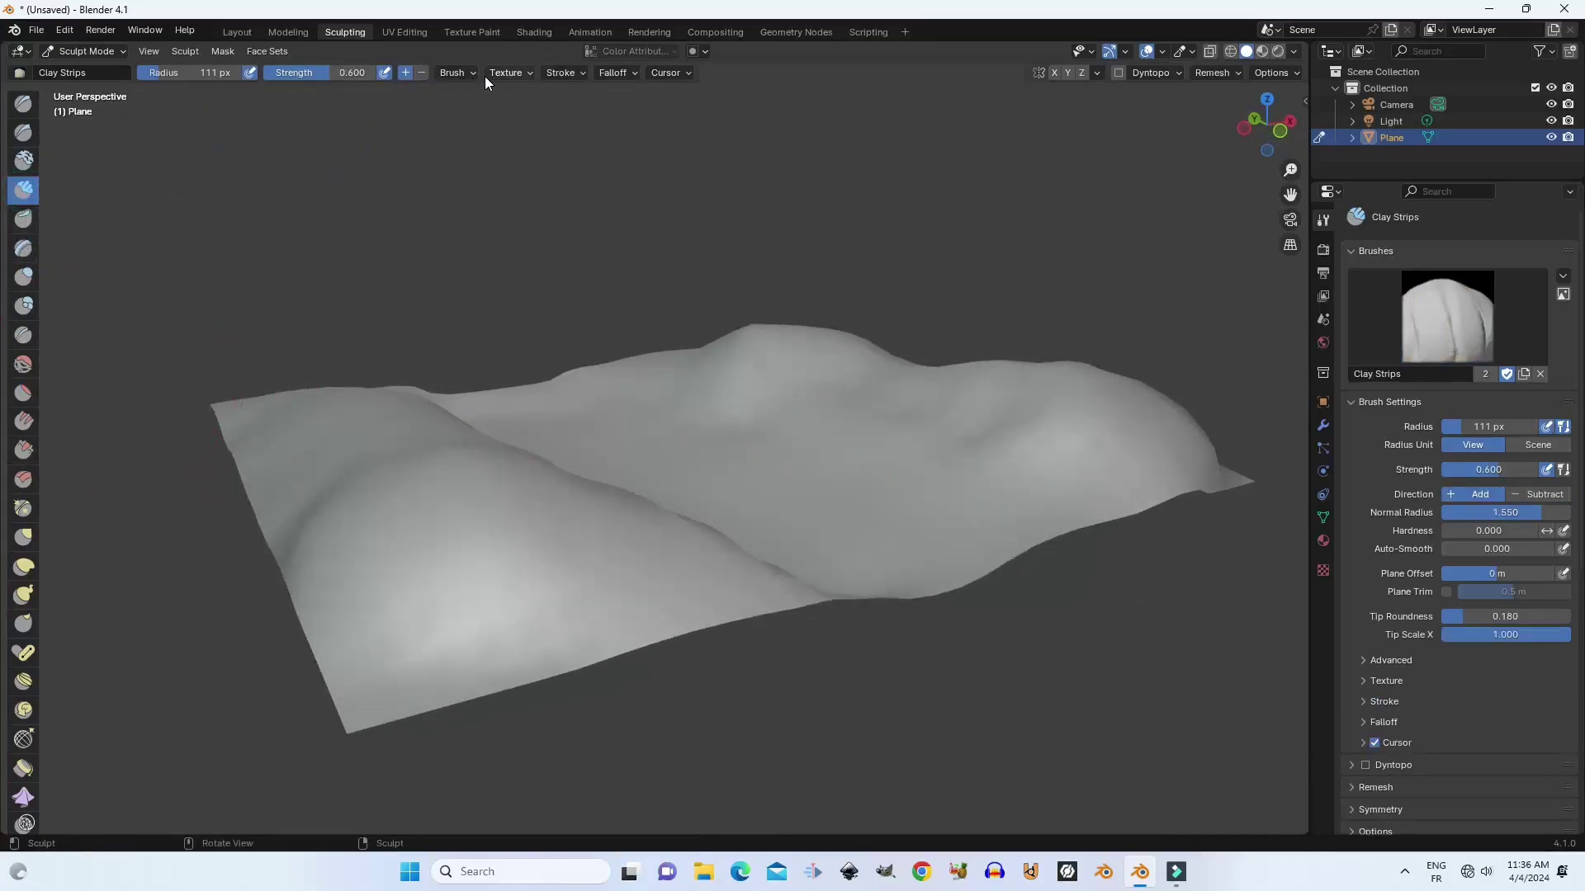
pyautogui.click(422, 73)
pyautogui.press('f')
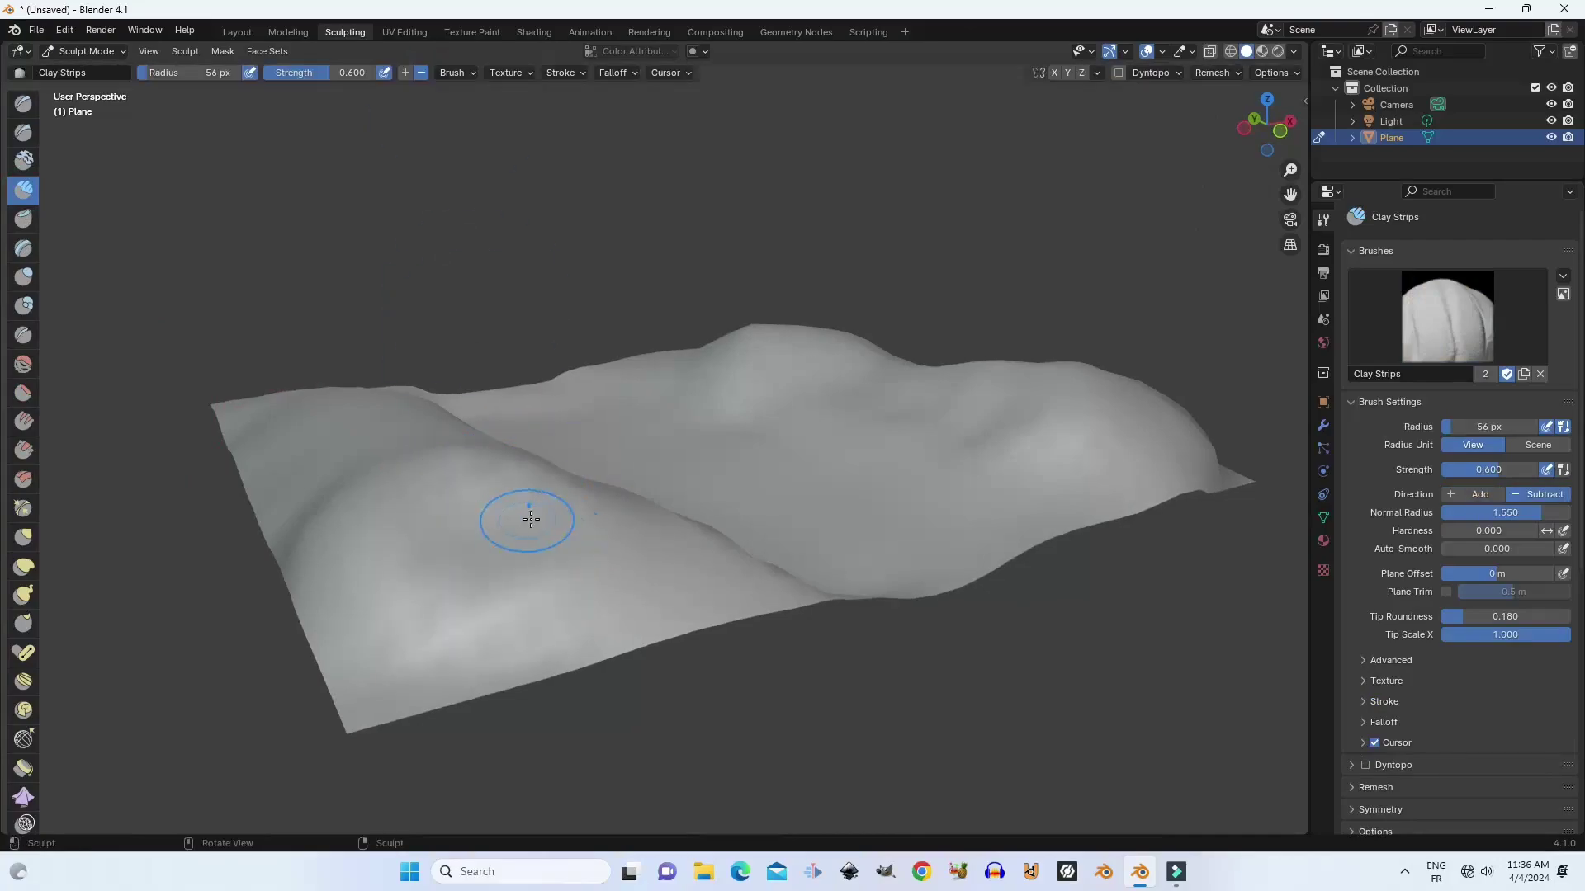
pyautogui.moveTo(528, 517); pyautogui.dragTo(656, 510, button='middle')
pyautogui.moveTo(244, 518); pyautogui.dragTo(623, 531, button='middle')
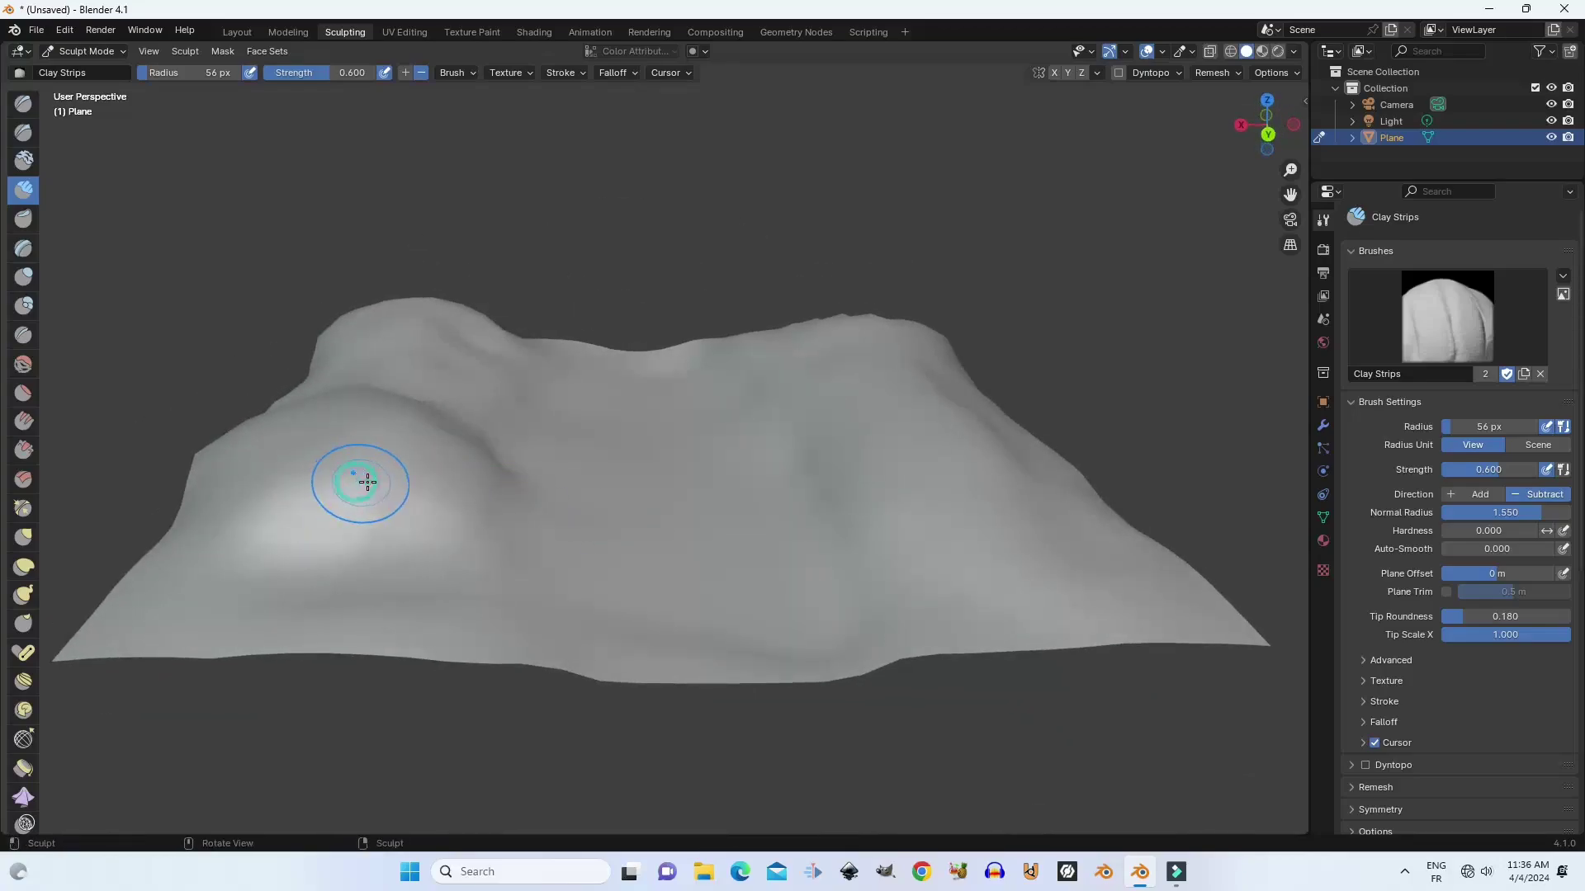
pyautogui.moveTo(368, 477)
pyautogui.mouseDown(button='middle')
pyautogui.moveTo(566, 558)
pyautogui.moveTo(389, 506)
pyautogui.moveTo(613, 493)
pyautogui.moveTo(602, 470)
pyautogui.moveTo(651, 495)
pyautogui.moveTo(606, 507)
pyautogui.mouseUp(button='middle')
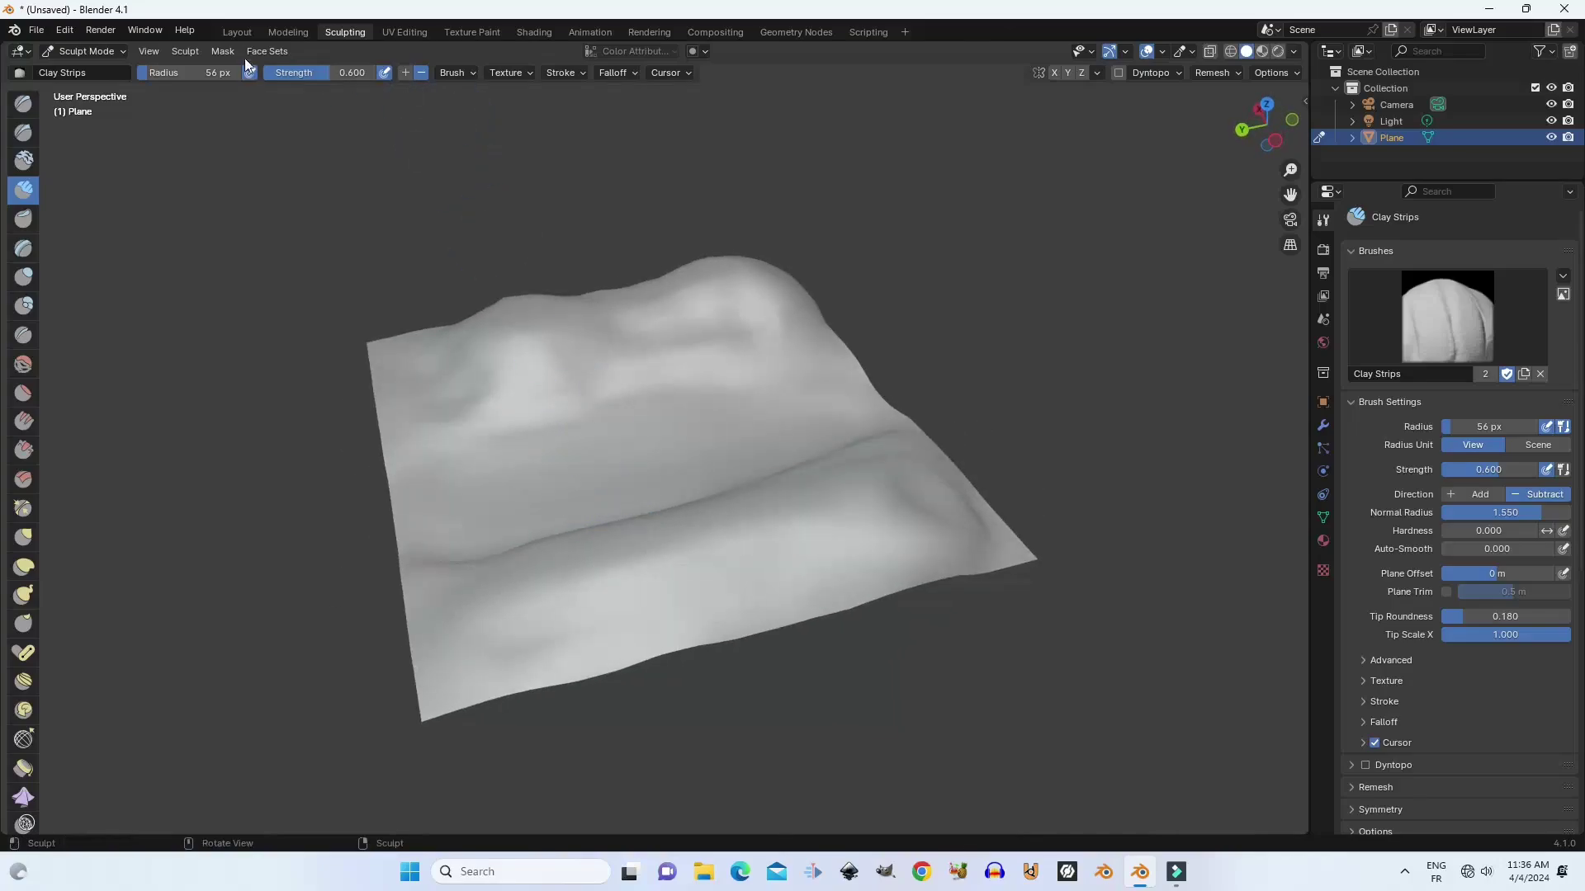
pyautogui.click(240, 33)
pyautogui.moveTo(626, 312)
pyautogui.mouseDown(button='middle')
pyautogui.moveTo(568, 378)
pyautogui.moveTo(471, 392)
pyautogui.mouseUp(button='middle')
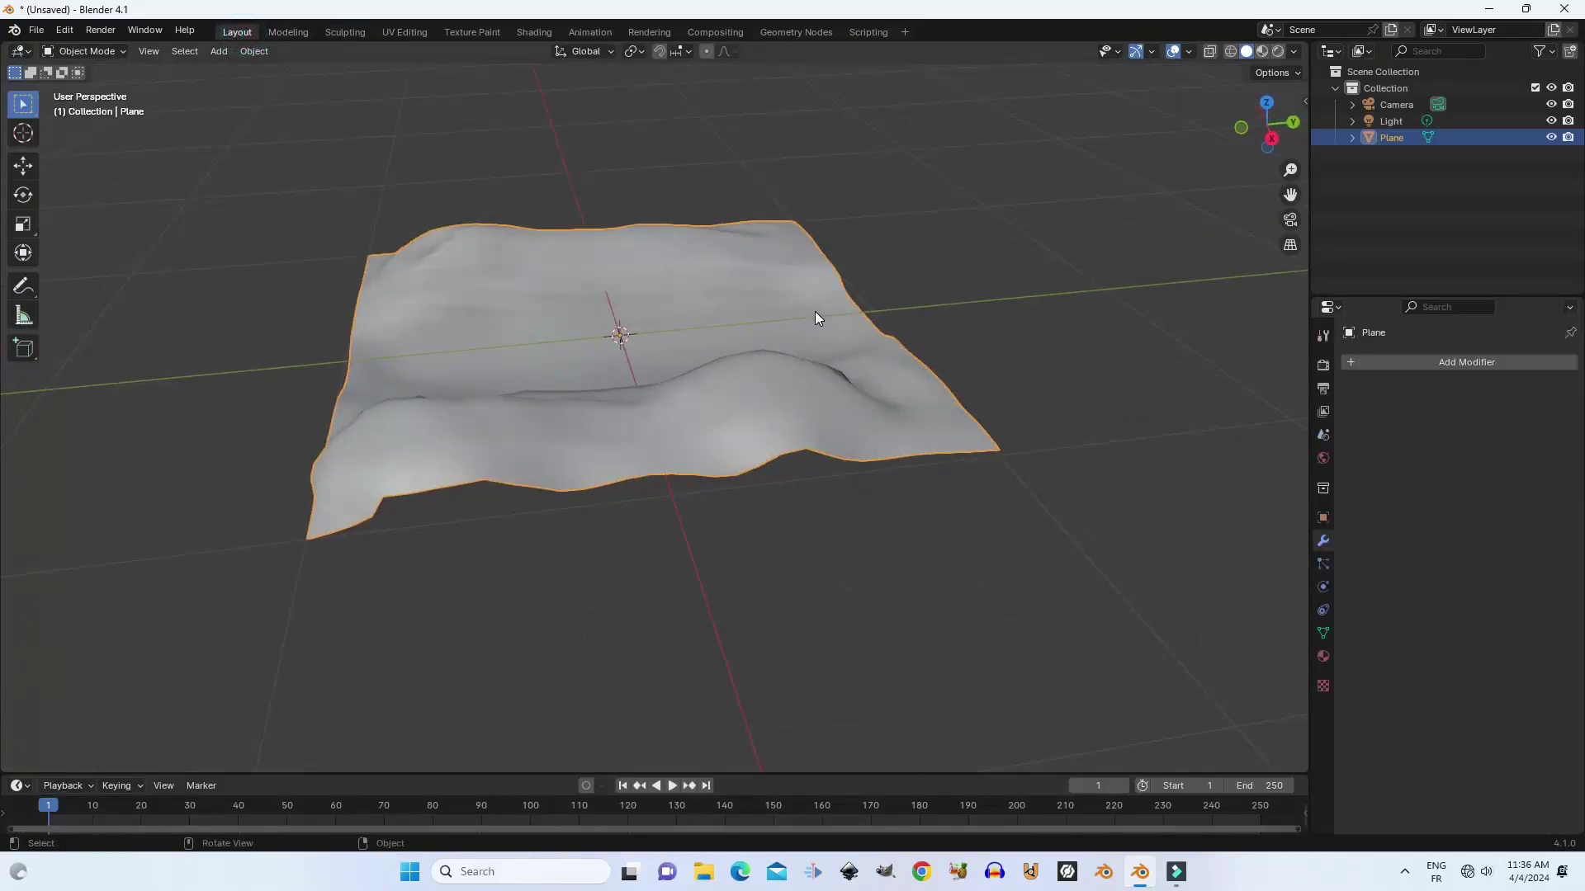
# Add a Deform > Displace modifier to the flat plane and create its new texture, Texture.001.
pyautogui.click(1351, 510)
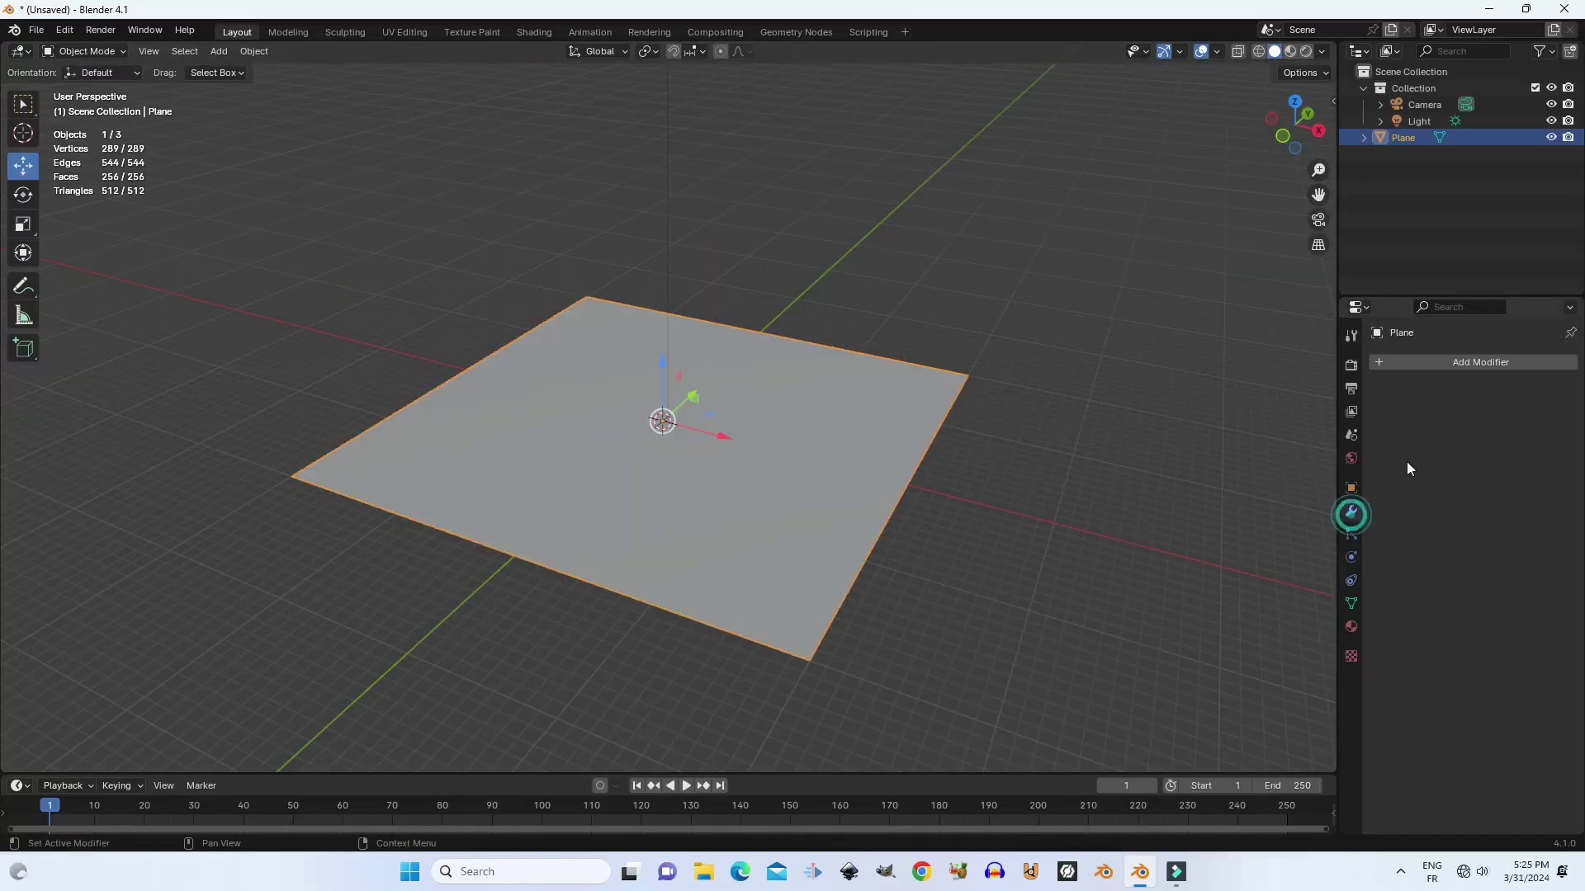
pyautogui.click(1533, 369)
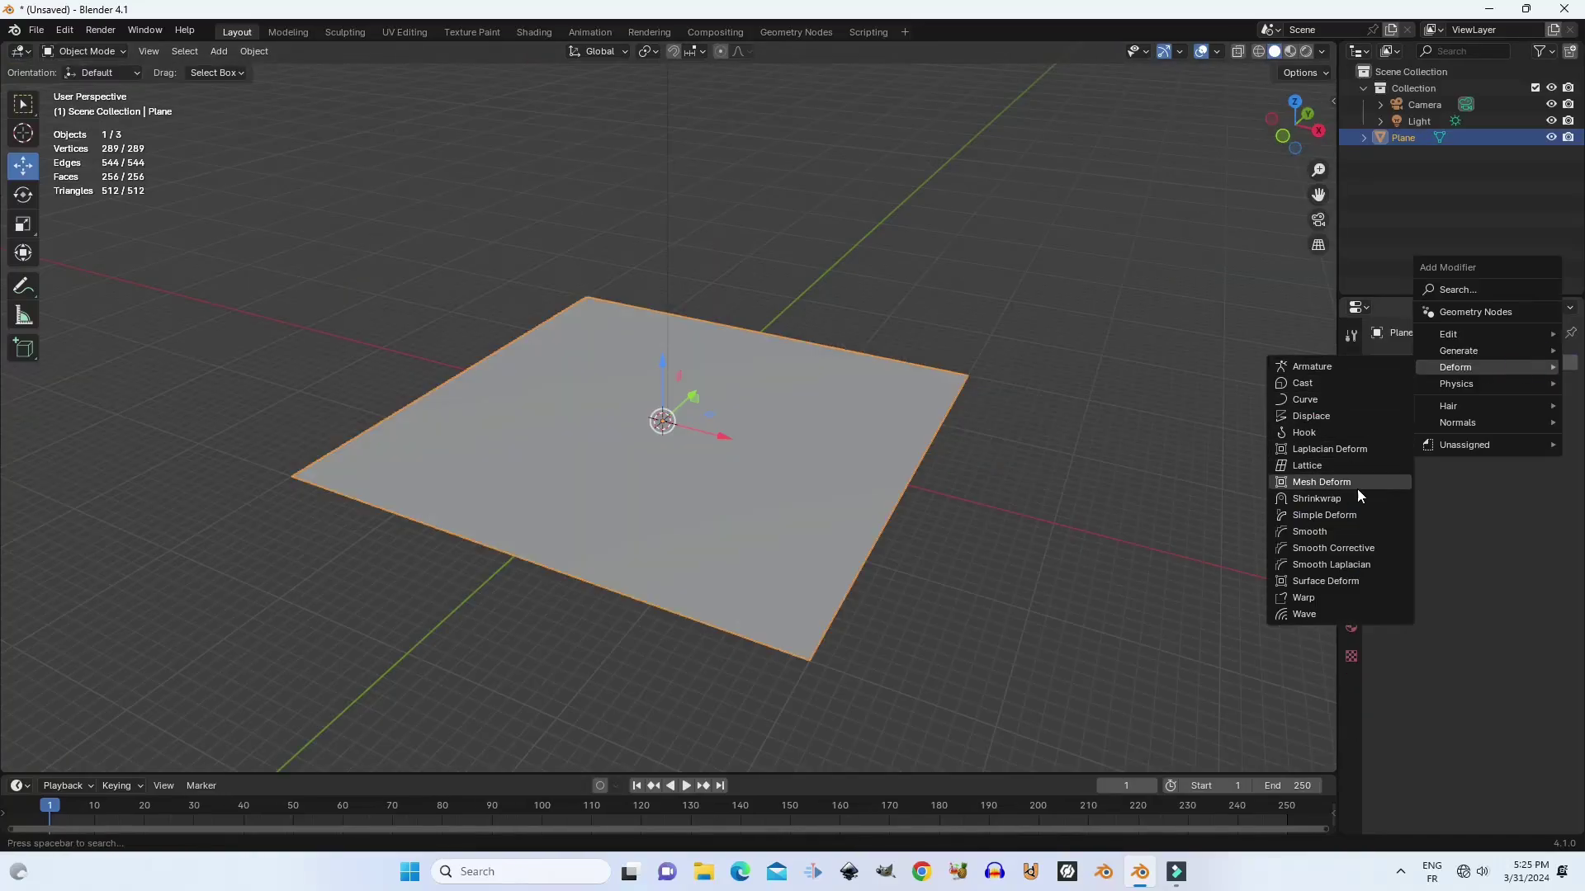
pyautogui.click(1348, 414)
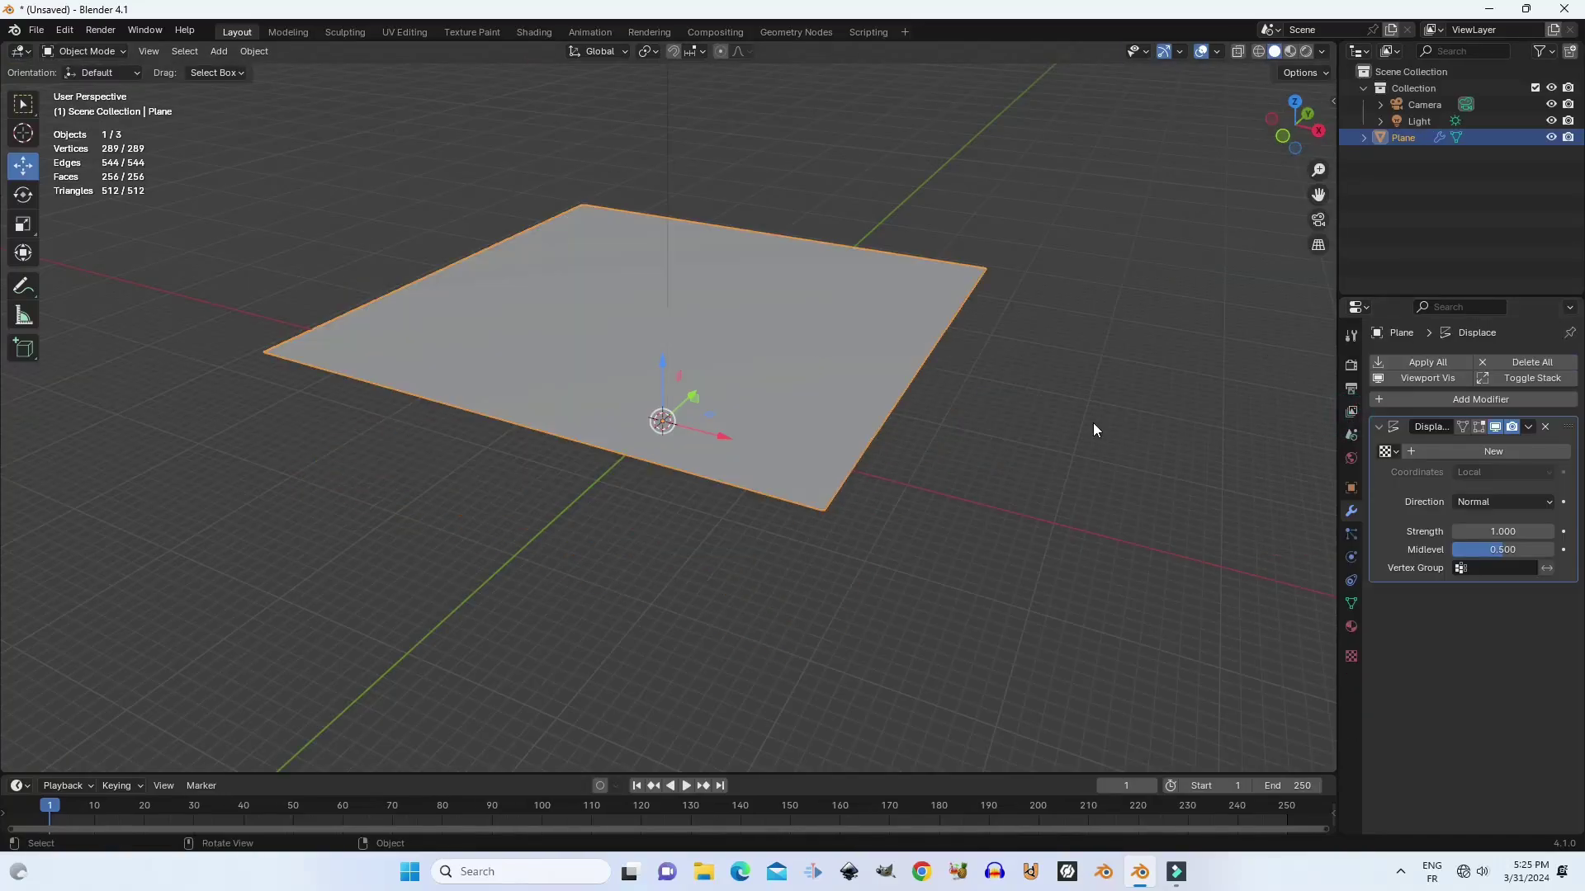
pyautogui.keyDown('shift'); pyautogui.moveTo(1109, 403); pyautogui.dragTo(1080, 464, button='middle'); pyautogui.keyUp('shift')
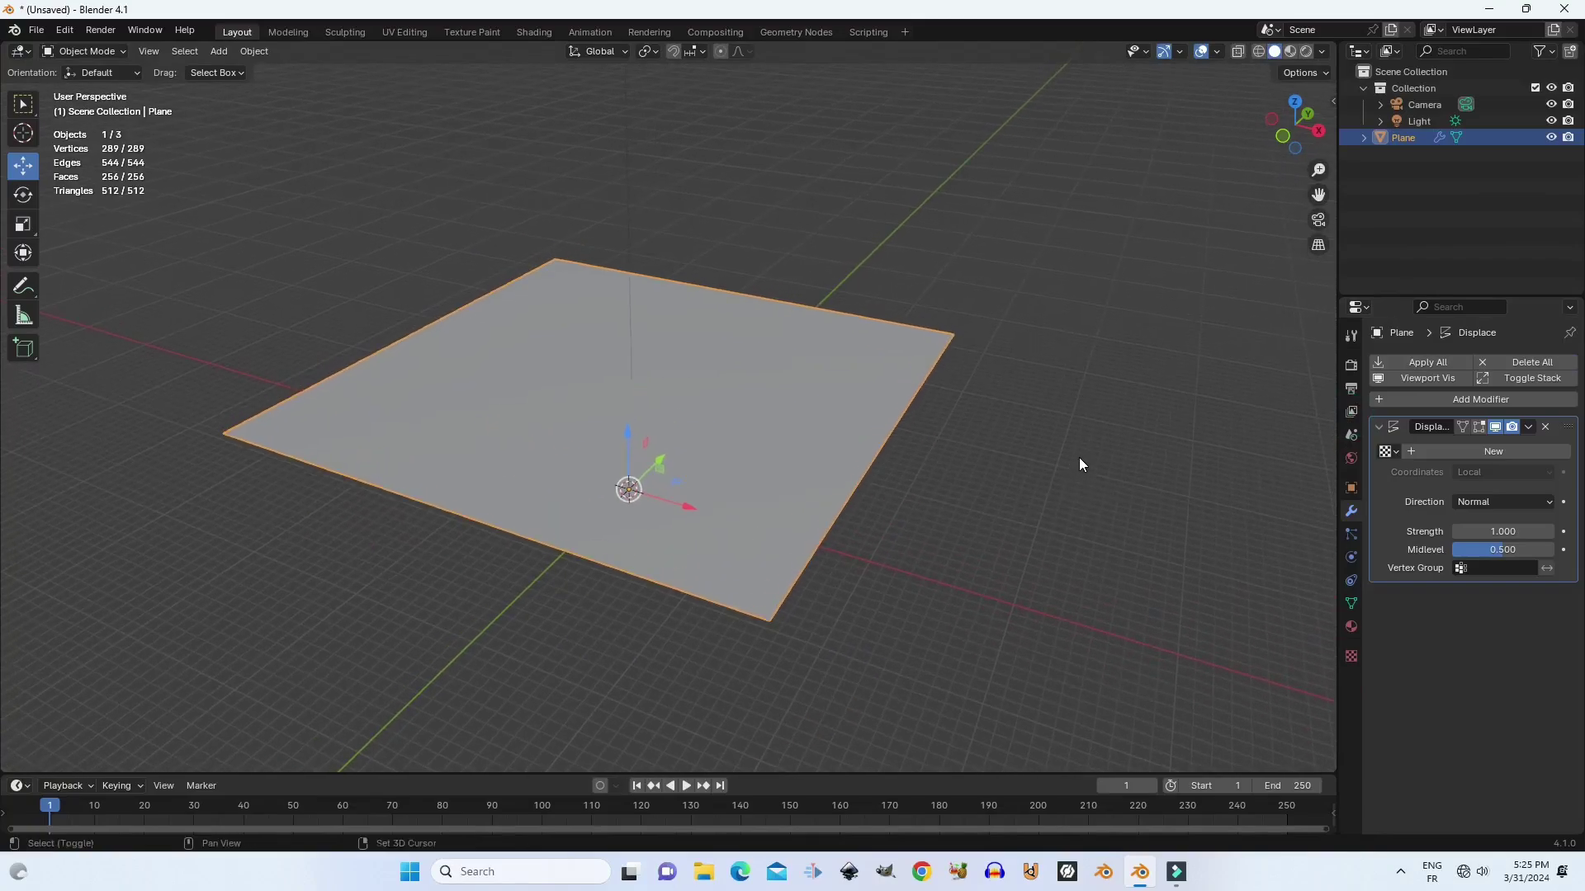
pyautogui.click(1533, 452)
pyautogui.keyDown('shift'); pyautogui.moveTo(1191, 517); pyautogui.dragTo(985, 457, button='middle'); pyautogui.keyUp('shift')
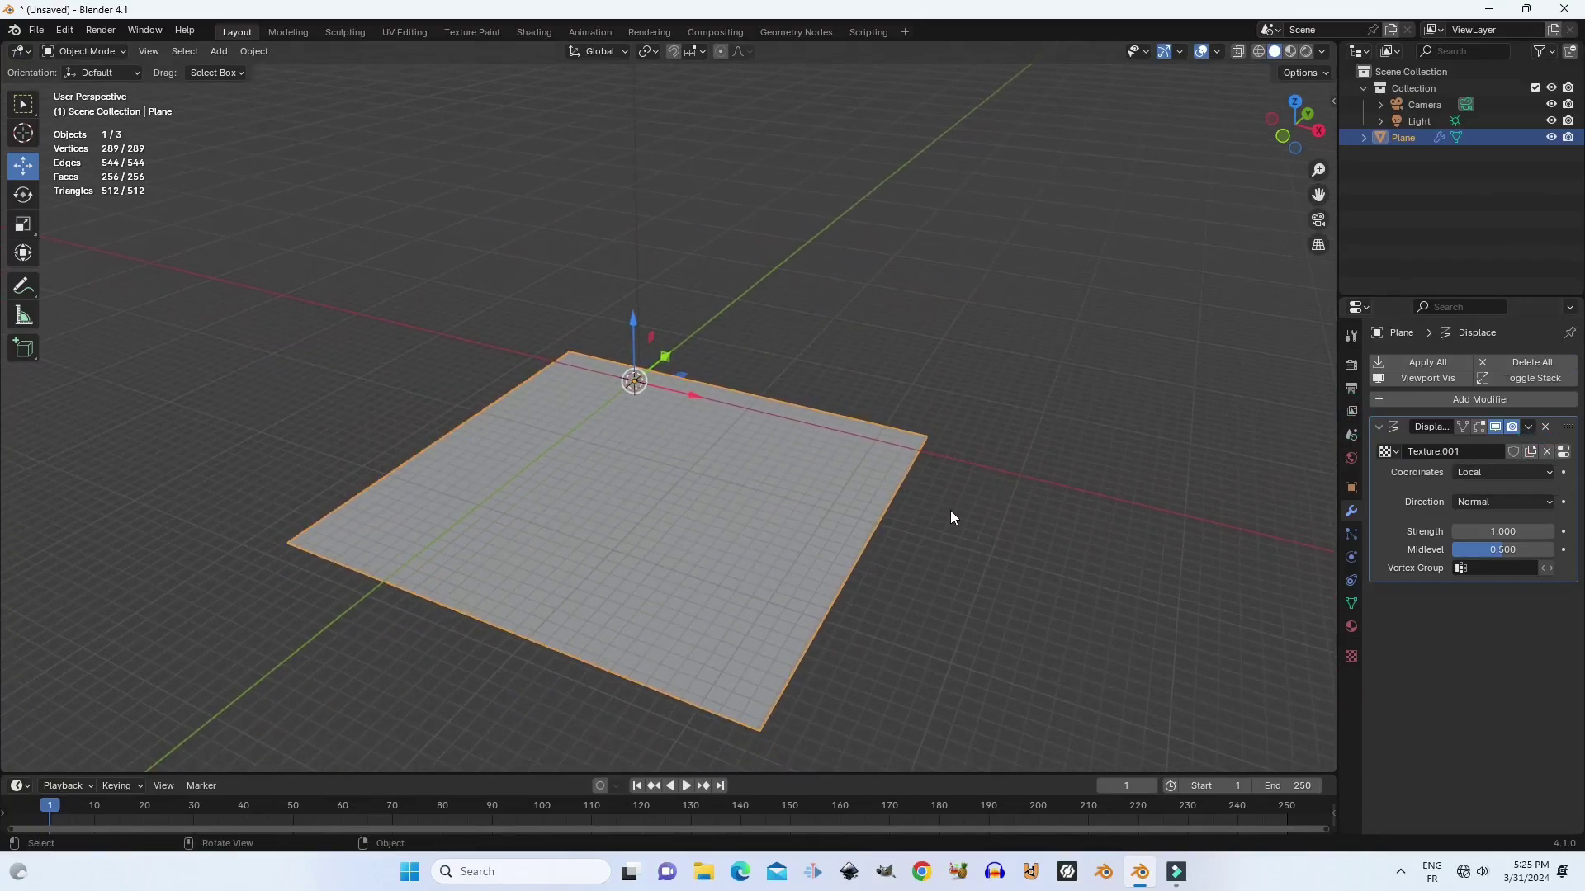
pyautogui.moveTo(949, 510); pyautogui.dragTo(979, 482, button='middle')
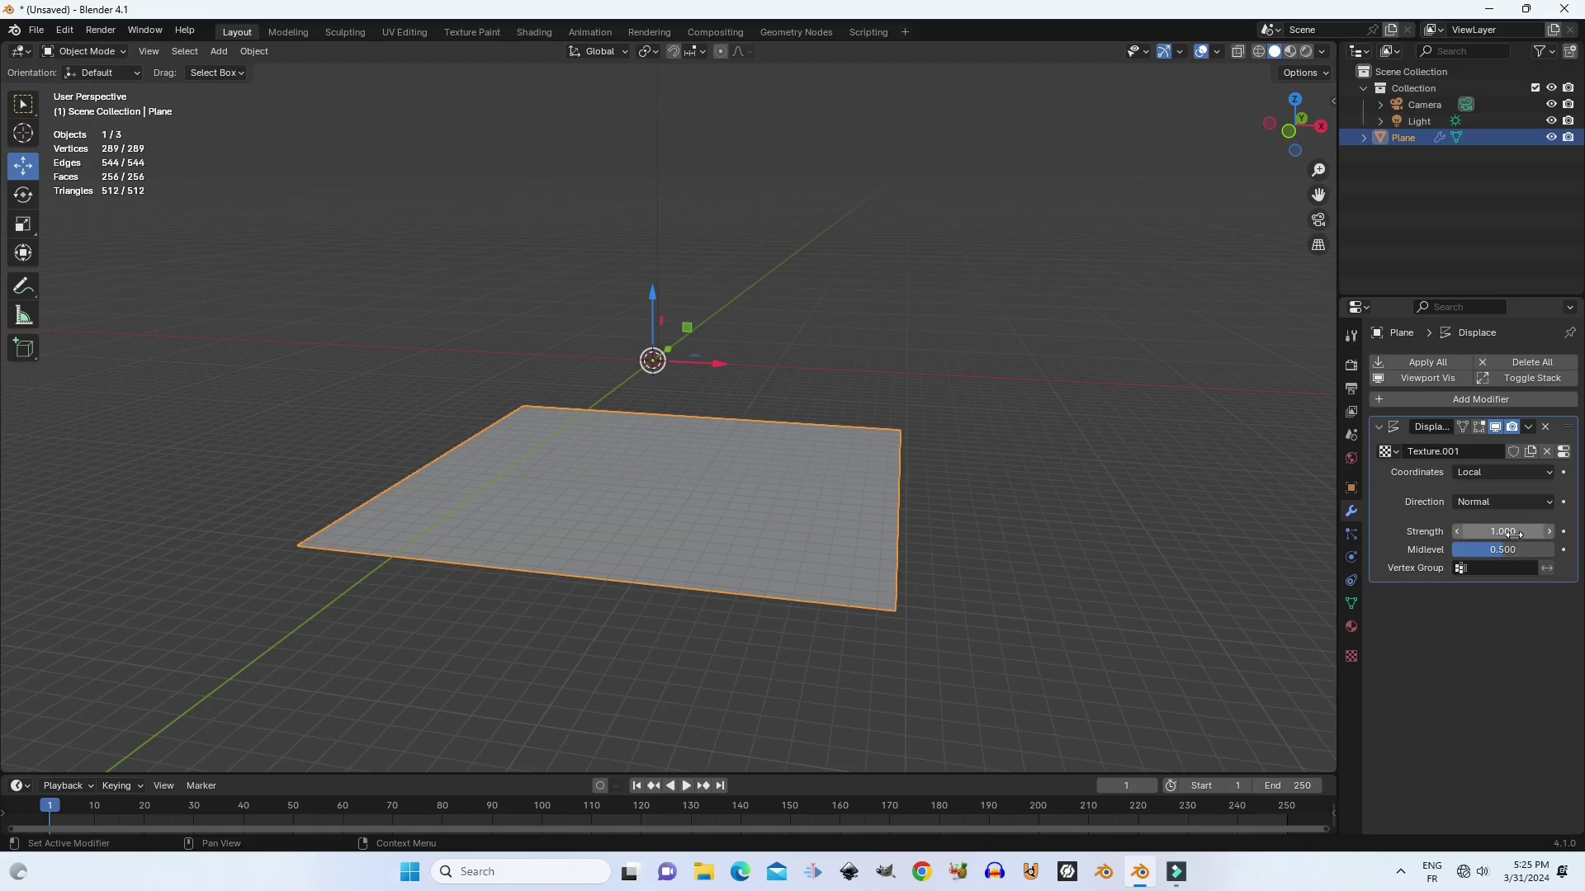
# Make Texture.001 a Clouds texture and shade the plane smooth.
pyautogui.click(1563, 452)
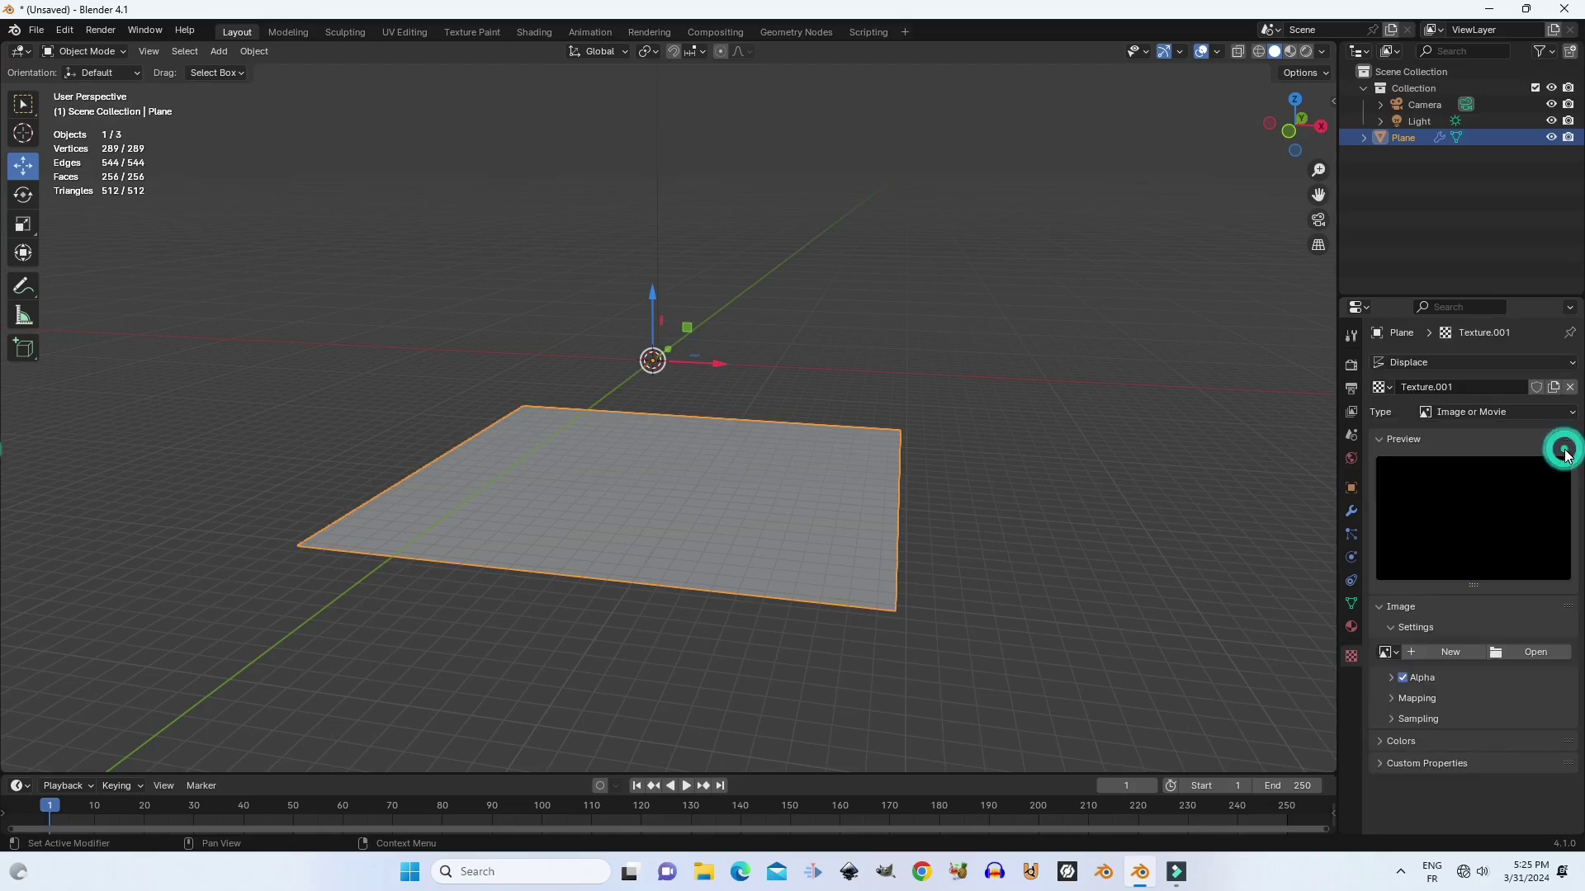
pyautogui.click(1529, 415)
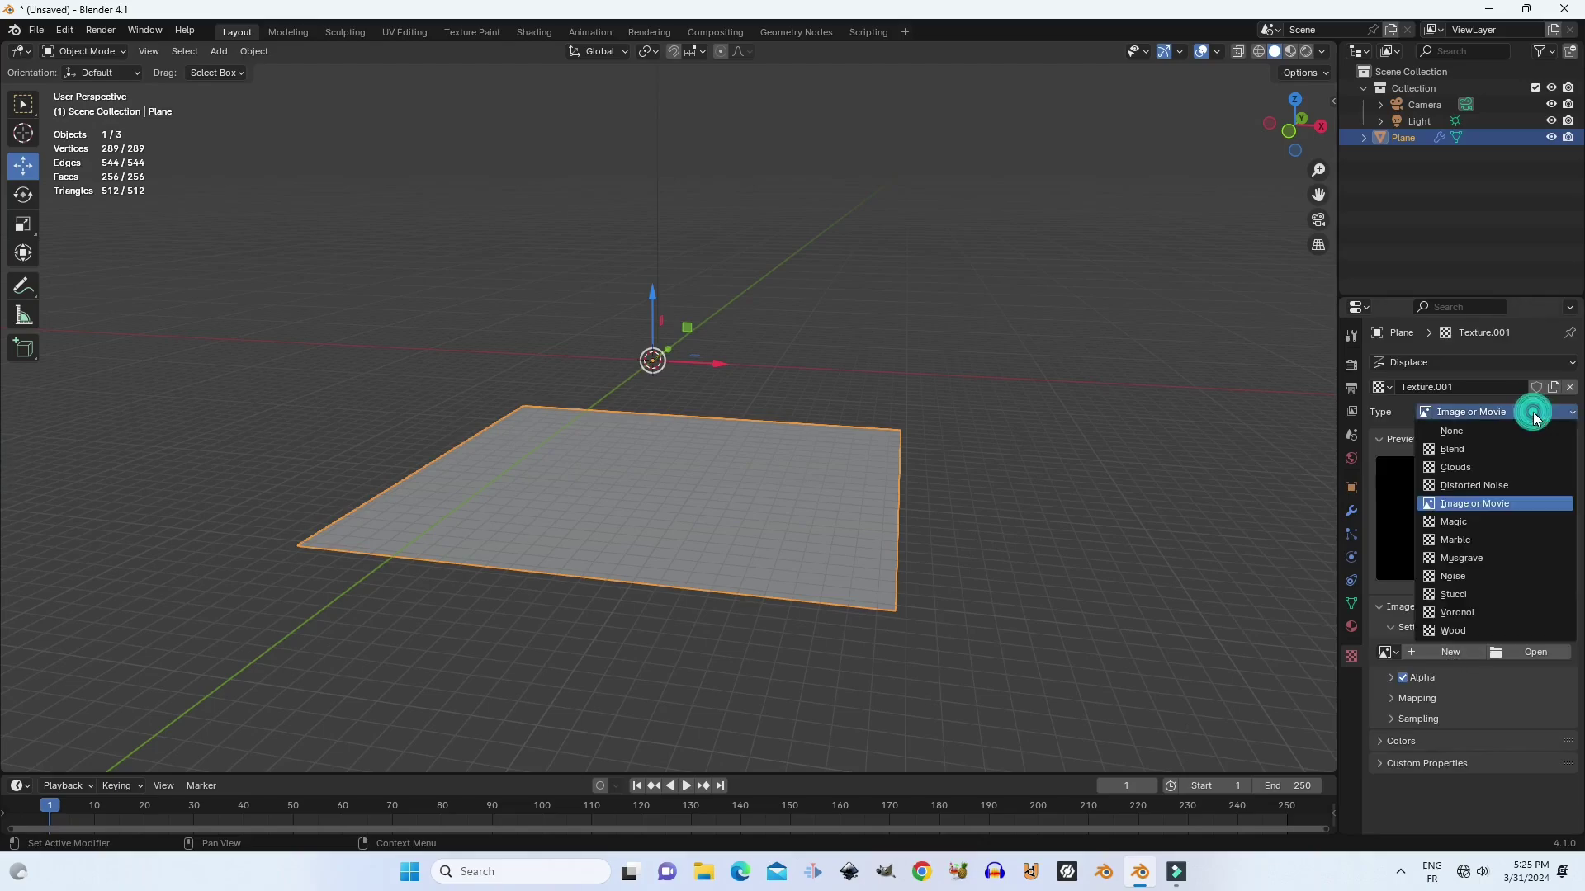
pyautogui.click(1459, 463)
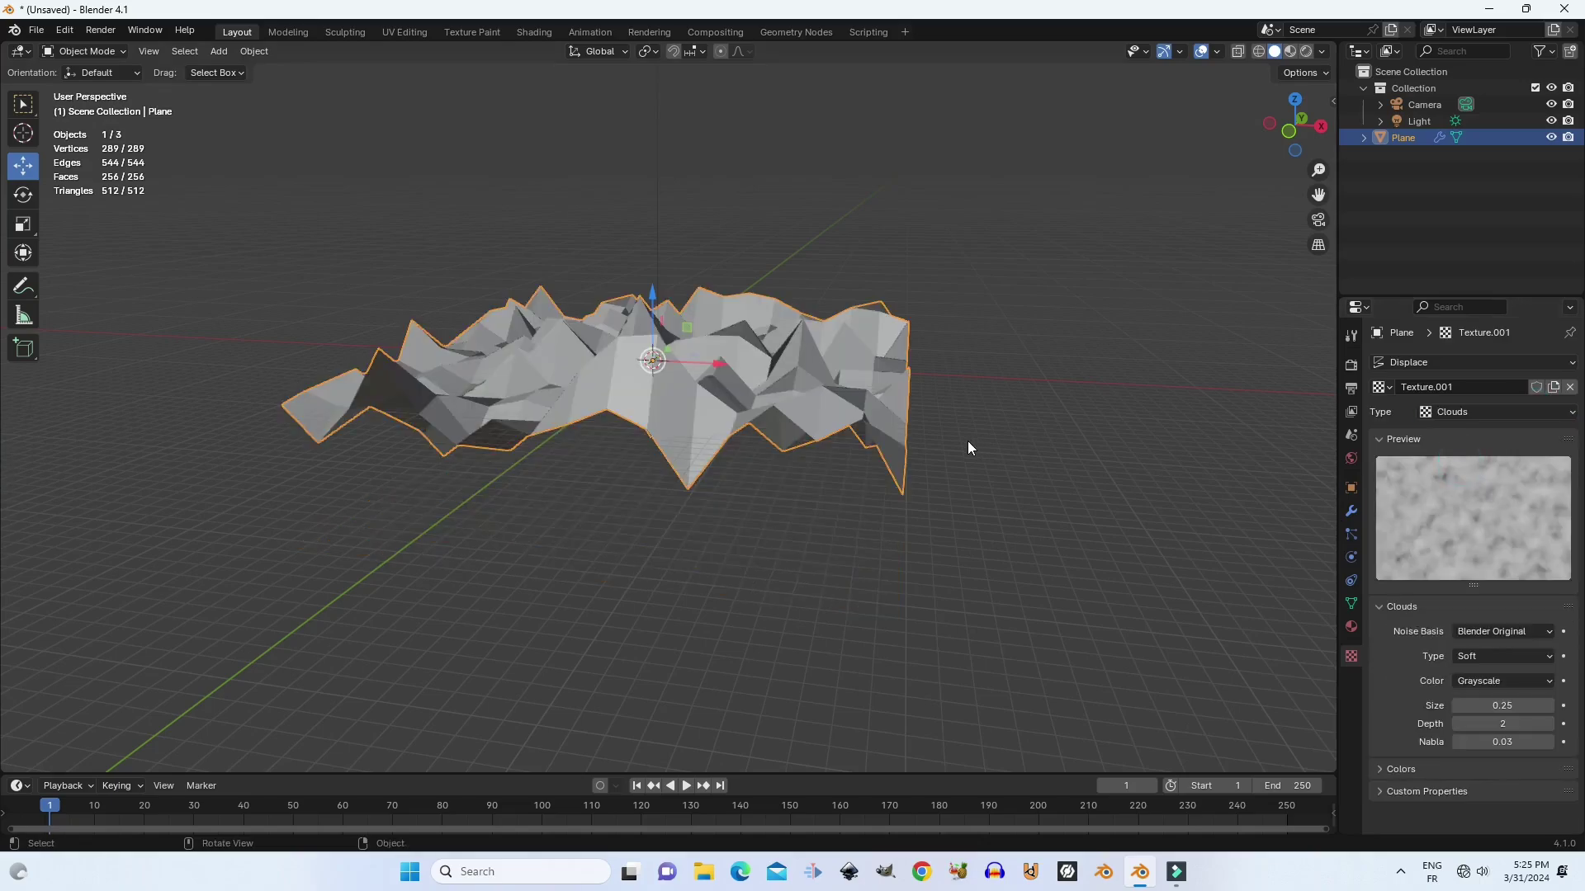
pyautogui.moveTo(967, 441)
pyautogui.mouseDown(button='middle')
pyautogui.moveTo(915, 454)
pyautogui.moveTo(992, 477)
pyautogui.moveTo(923, 460)
pyautogui.mouseUp(button='middle')
pyautogui.scroll(2, 916, 453)
pyautogui.rightClick(768, 369)
pyautogui.click(764, 369)
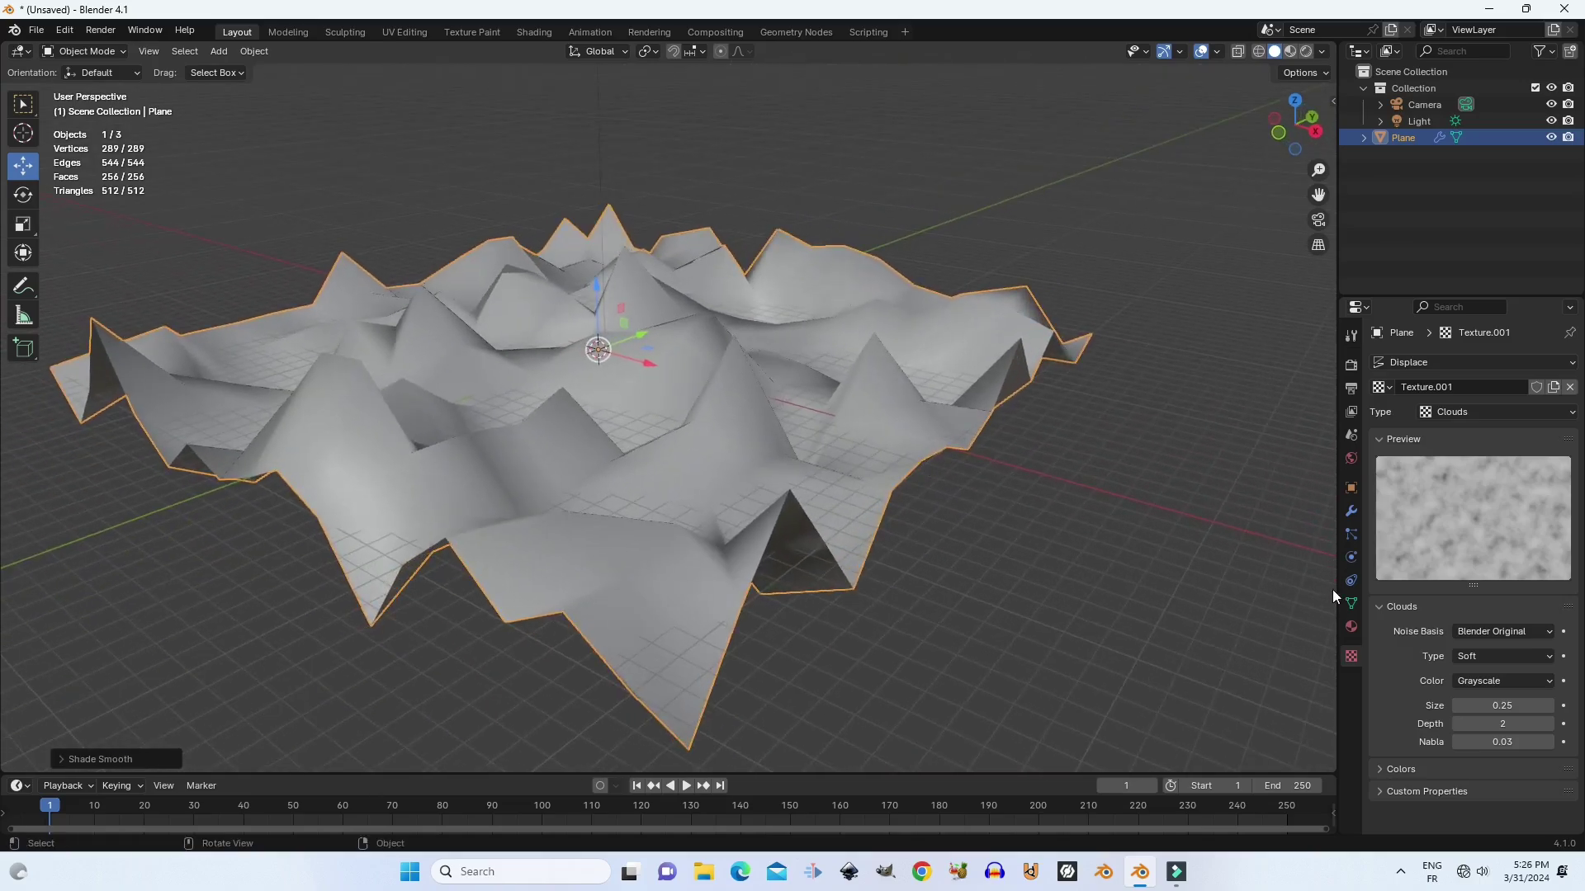
# Lower the Displace strength to 0.200 and raise midlevel to 0.365.
pyautogui.click(1351, 512)
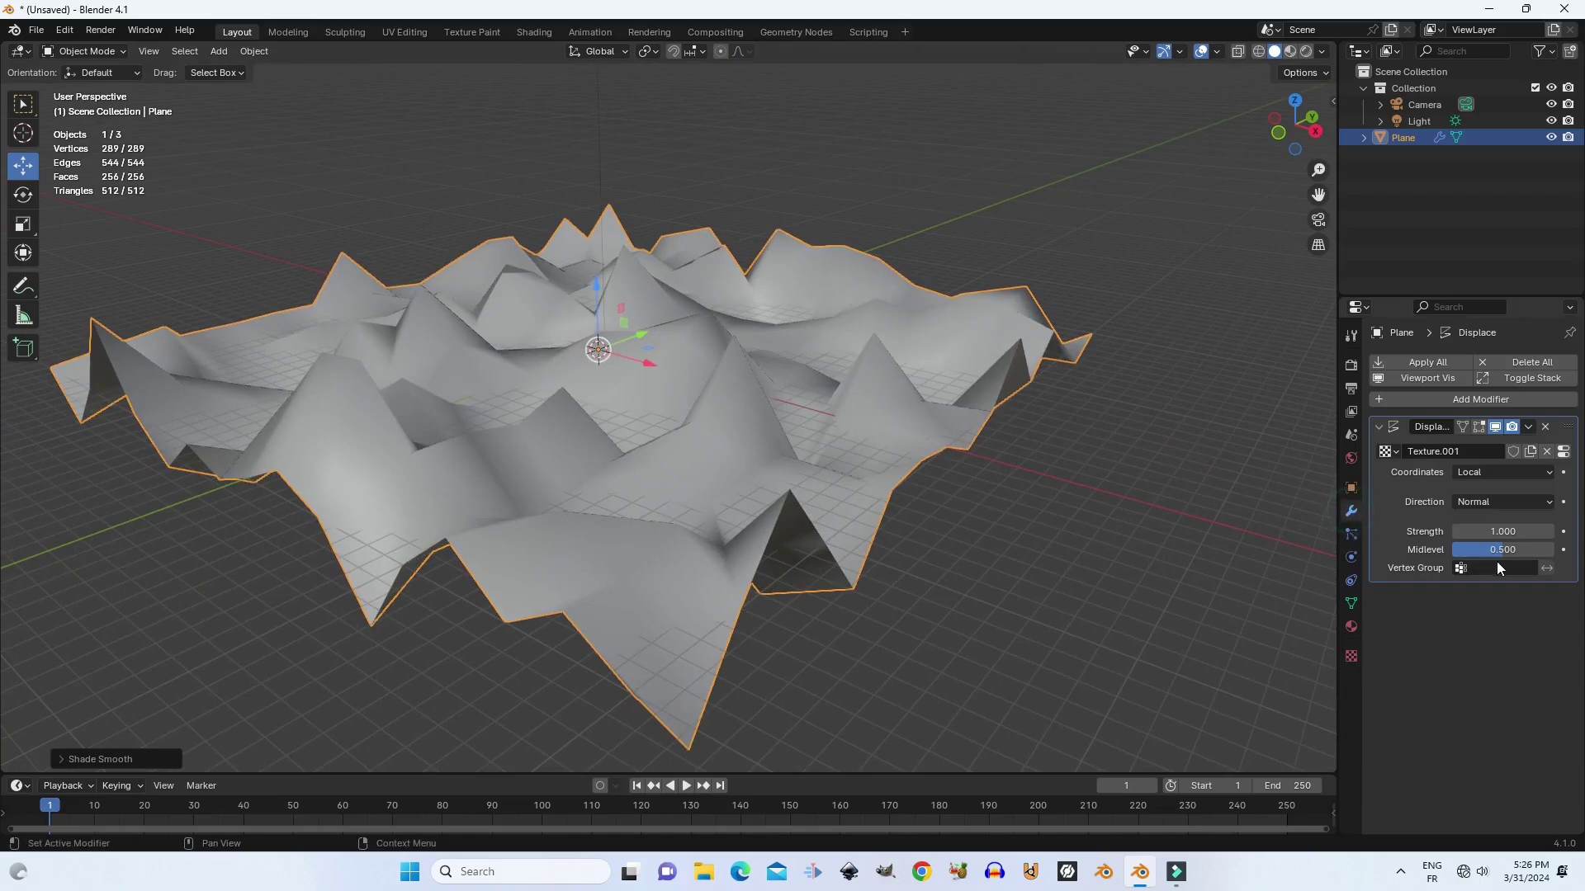
pyautogui.moveTo(1458, 536)
pyautogui.mouseDown()
pyautogui.moveTo(1444, 537)
pyautogui.moveTo(1459, 540)
pyautogui.mouseUp()
pyautogui.click(1458, 535)
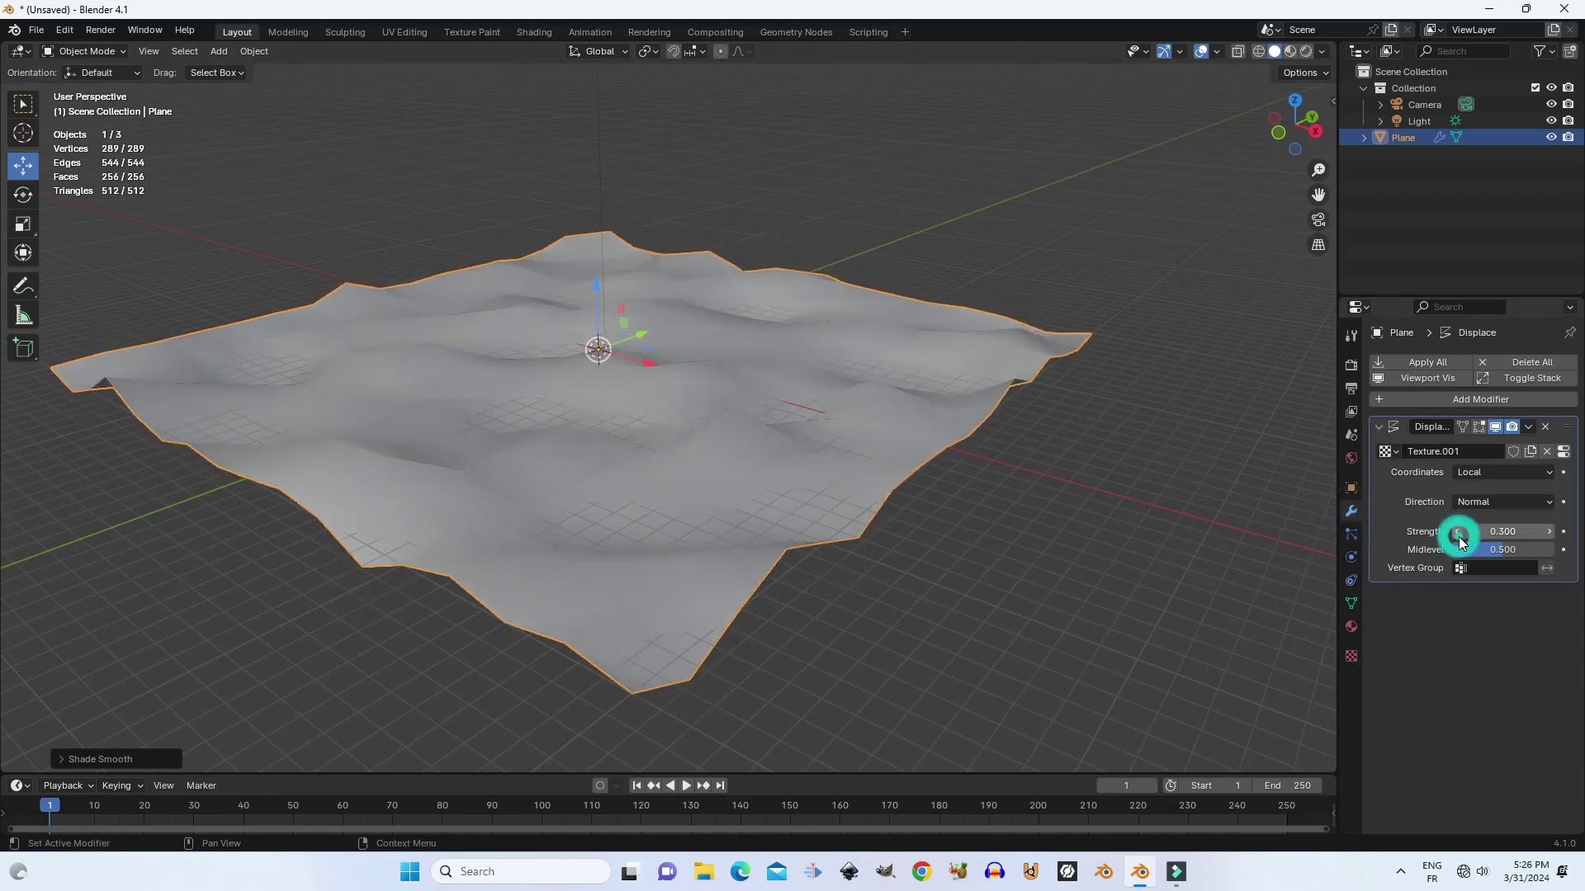
pyautogui.click(1458, 535)
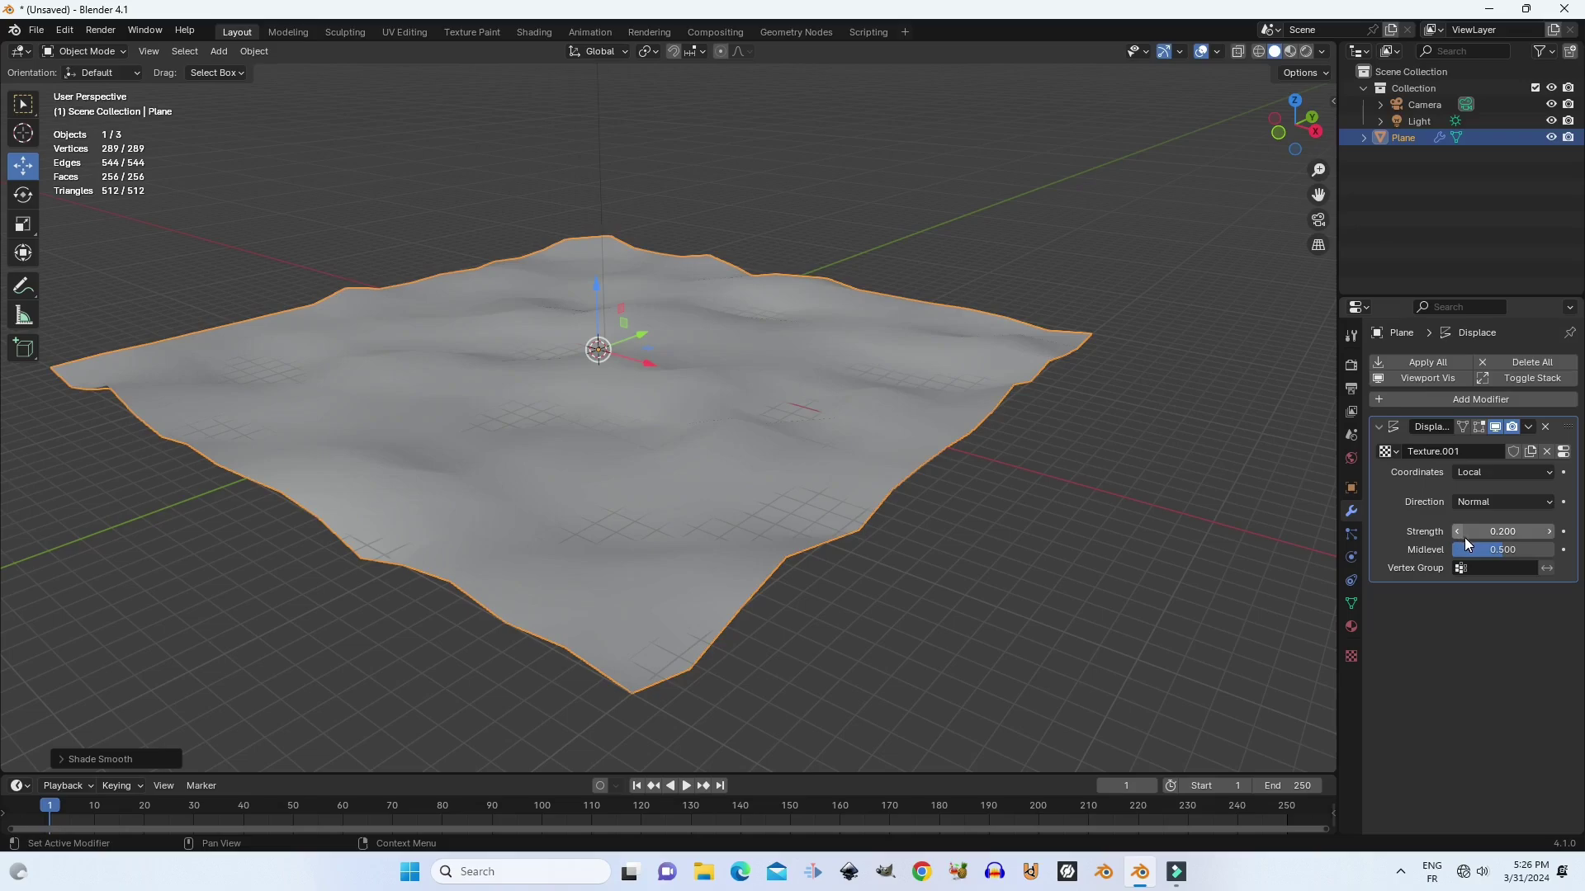
pyautogui.moveTo(1517, 553)
pyautogui.mouseDown()
pyautogui.moveTo(1538, 553)
pyautogui.moveTo(1486, 552)
pyautogui.mouseUp()
# Enlarge the Clouds texture size to 0.65 for broader hills.
pyautogui.click(1351, 656)
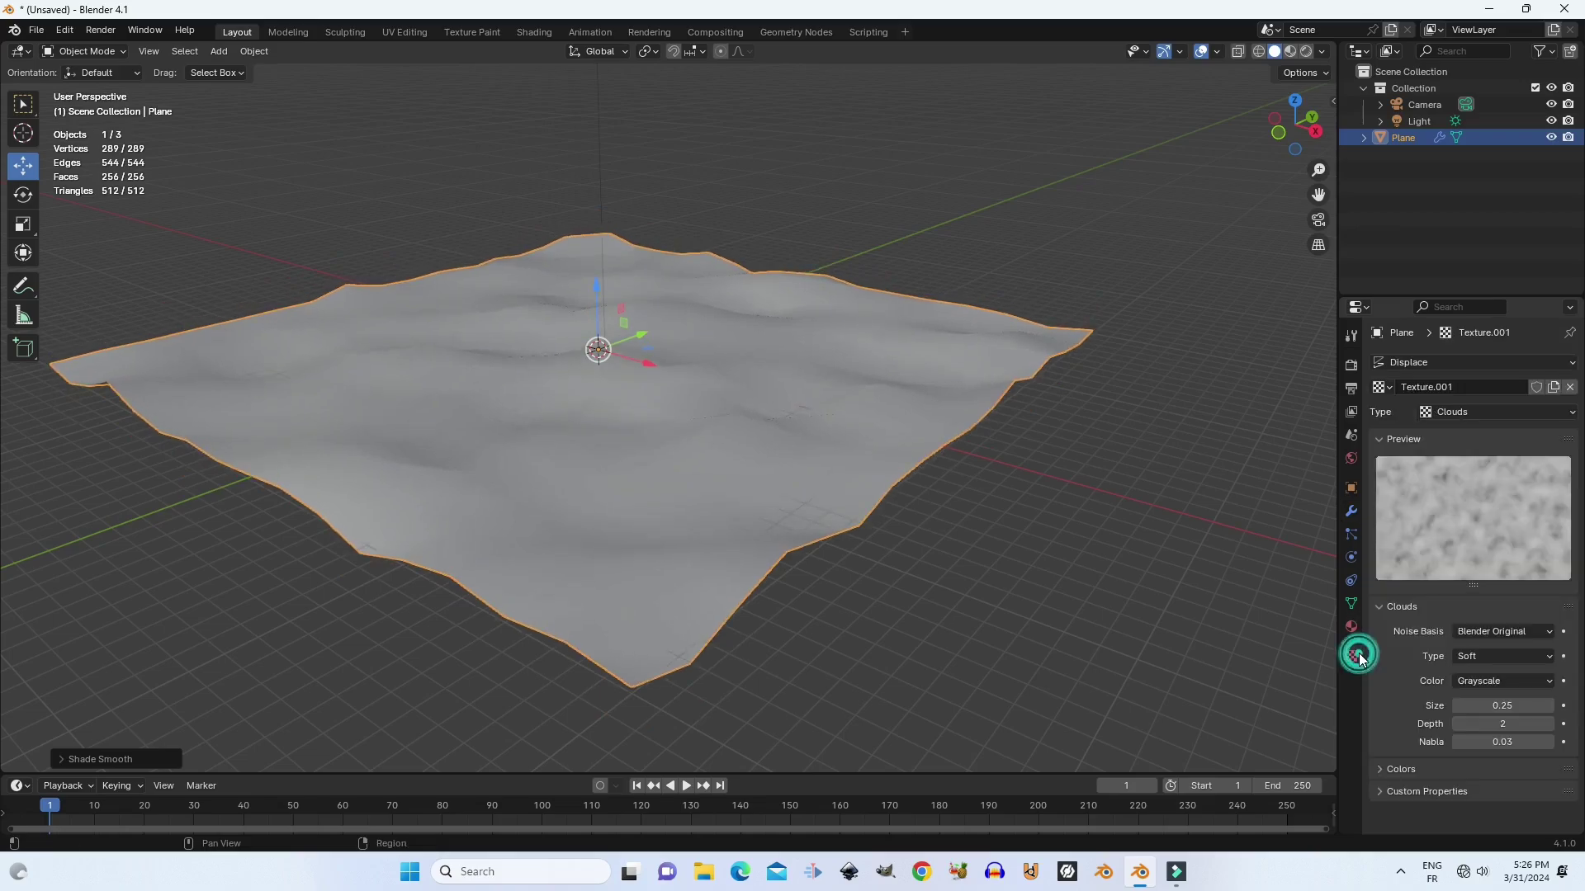
pyautogui.moveTo(1494, 706)
pyautogui.mouseDown()
pyautogui.moveTo(1458, 706)
pyautogui.moveTo(1538, 722)
pyautogui.moveTo(1507, 723)
pyautogui.mouseUp()
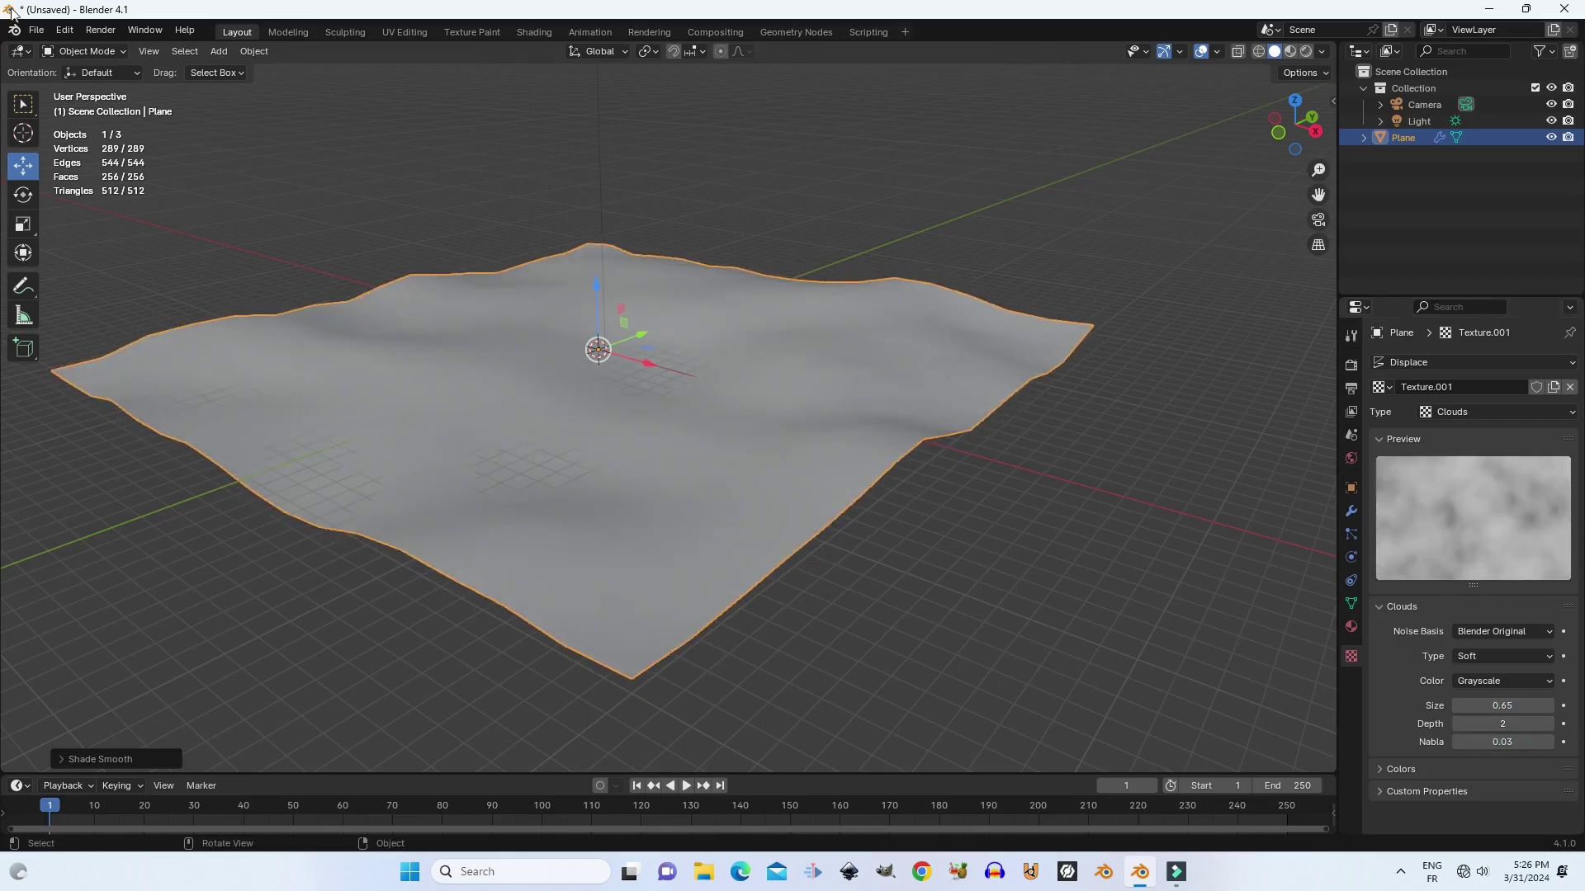
pyautogui.moveTo(353, 196); pyautogui.dragTo(731, 364, button='middle')
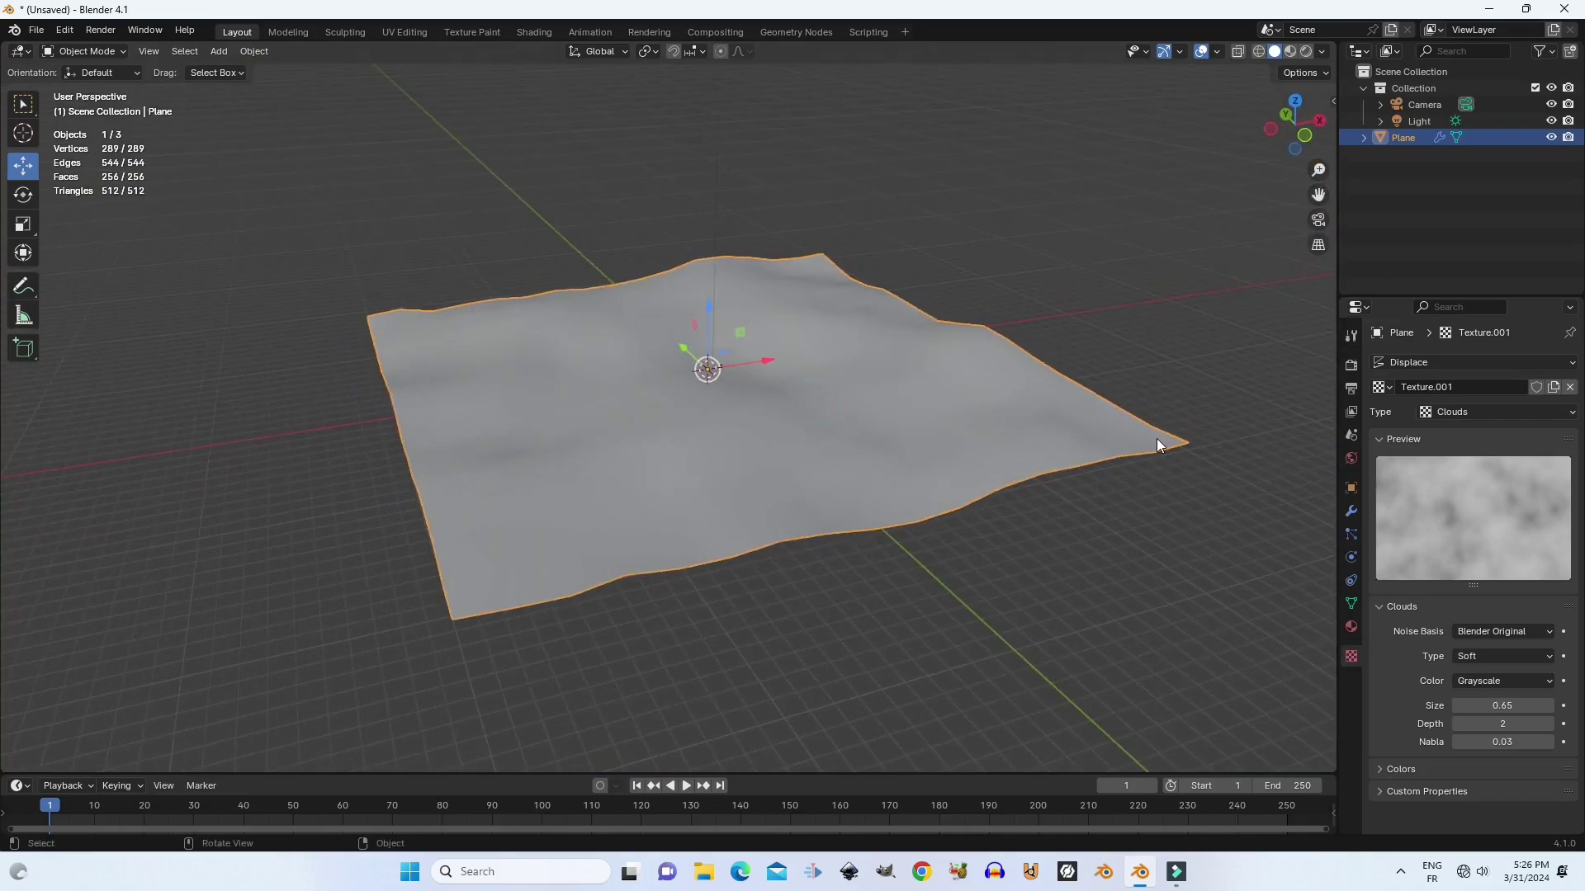
pyautogui.moveTo(1008, 316); pyautogui.dragTo(922, 318, button='middle')
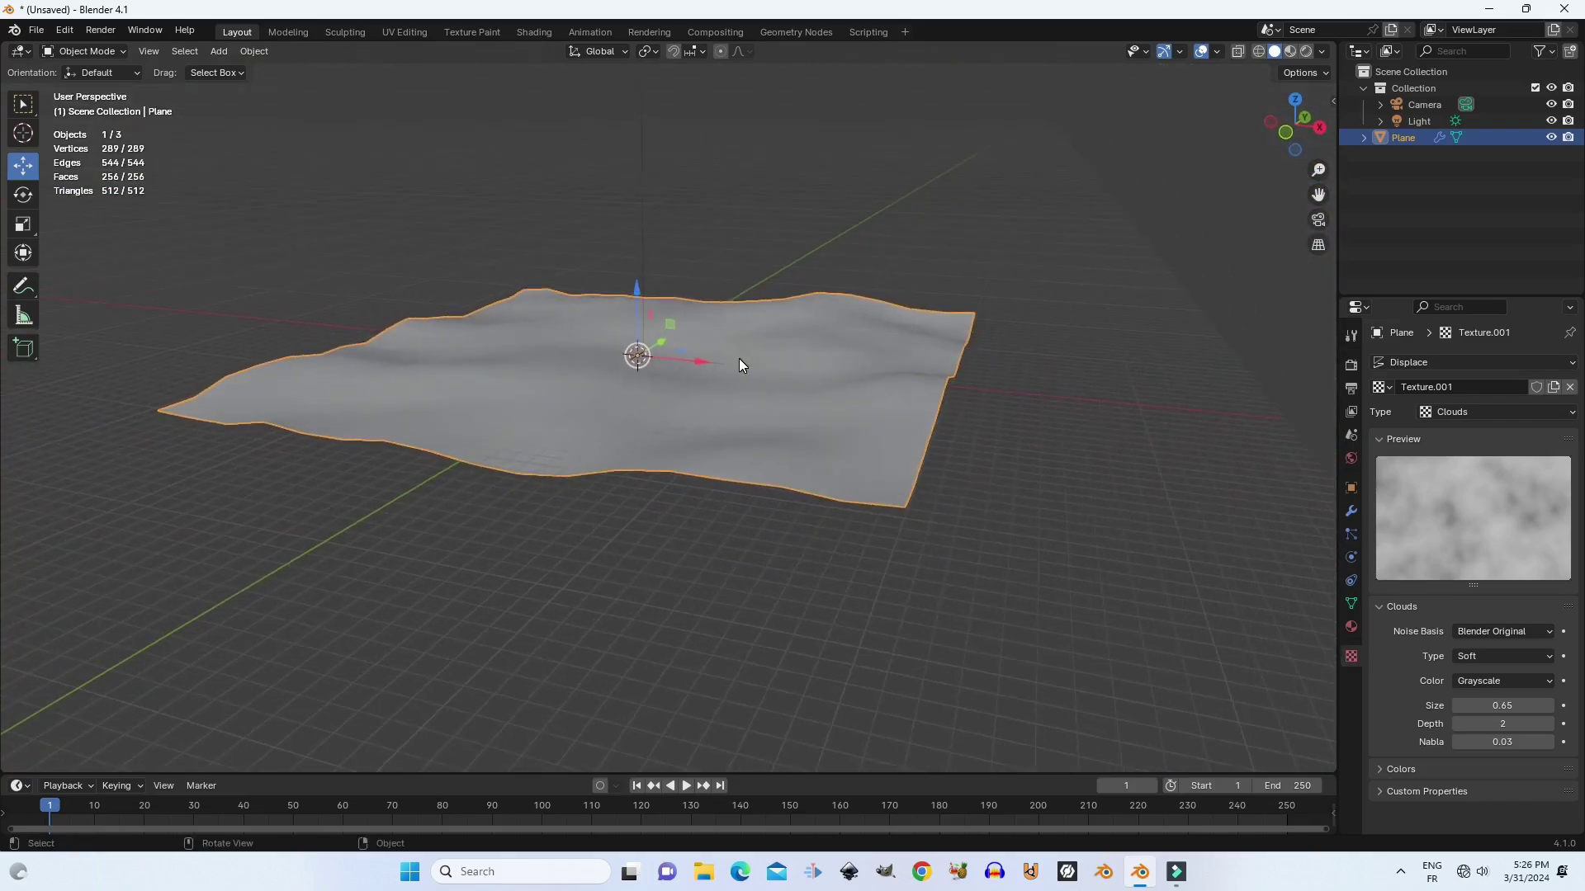
# Scale the displaced plane taller along Z and add a Landscape mesh.
pyautogui.press('s')
pyautogui.press('z')
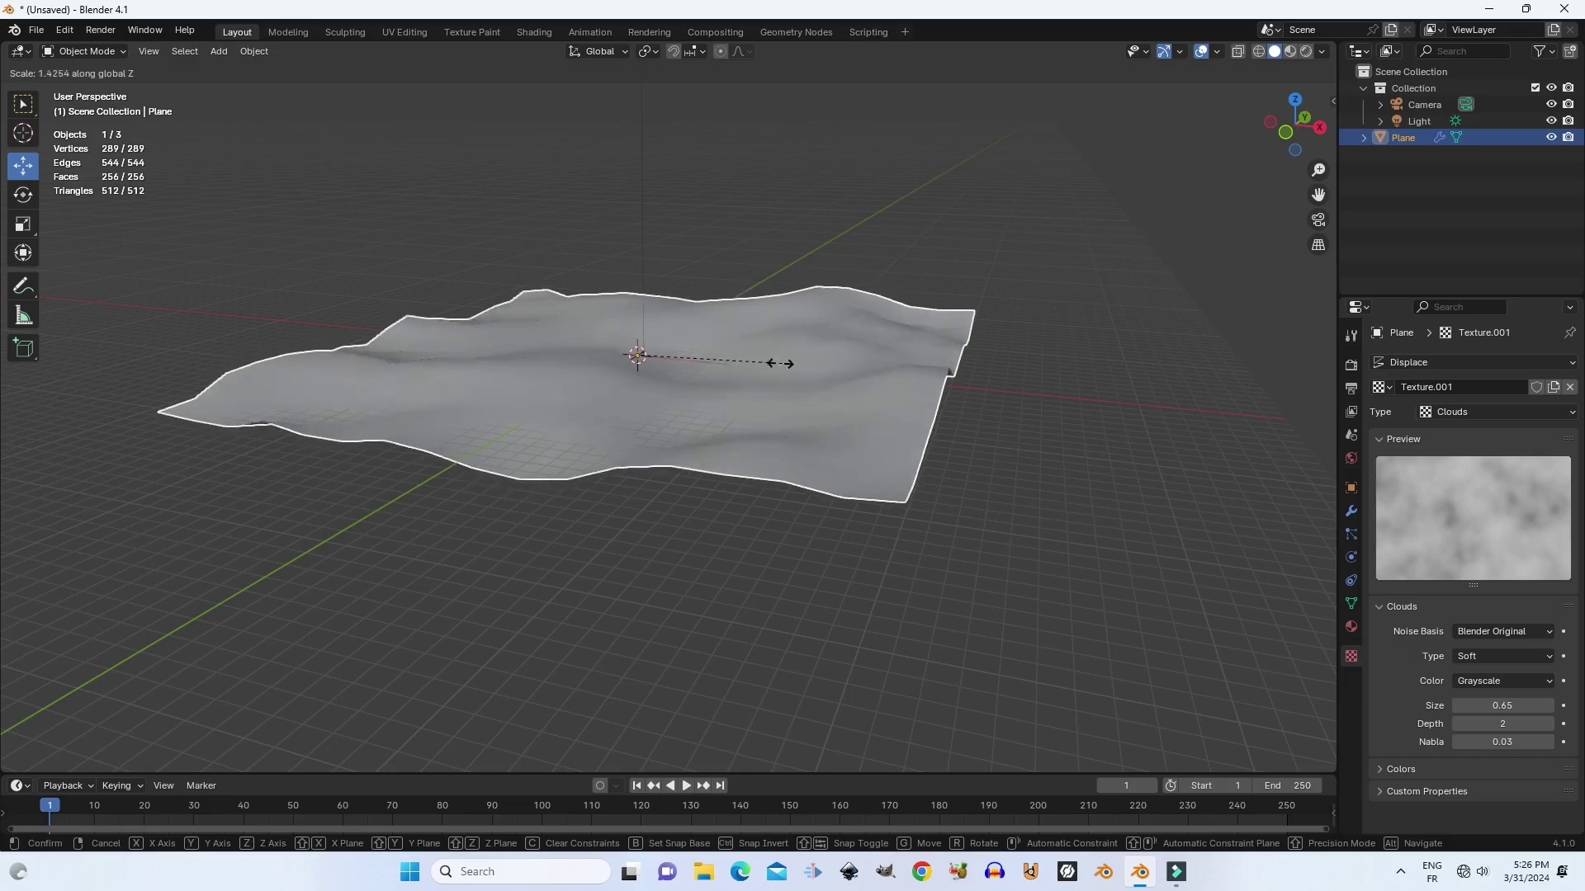
pyautogui.click(833, 344)
pyautogui.moveTo(795, 353); pyautogui.dragTo(883, 363, button='middle')
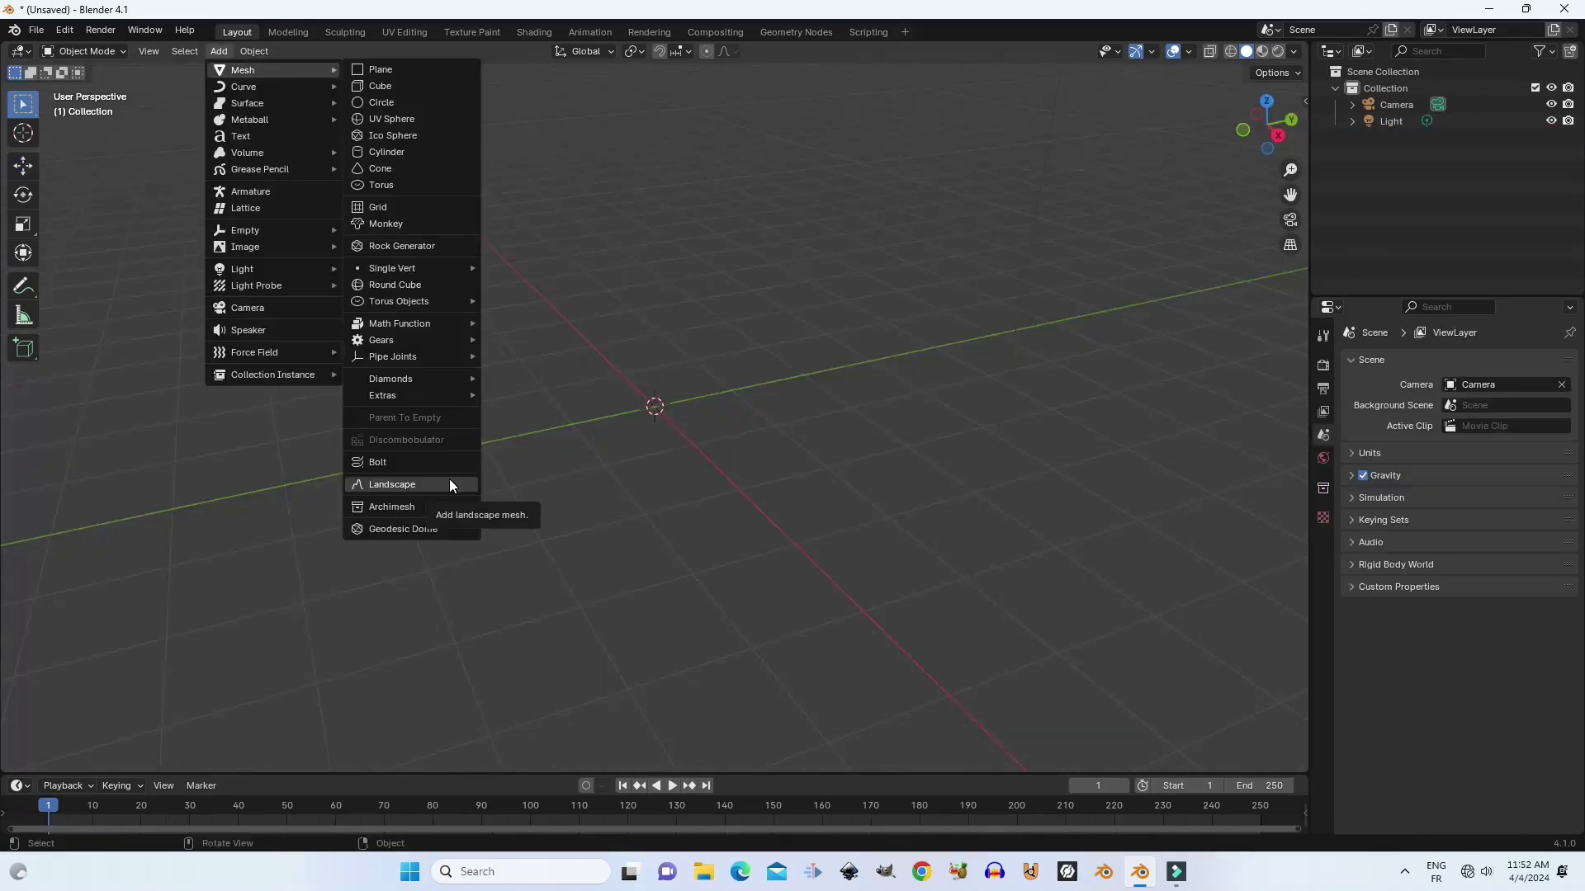
pyautogui.click(449, 479)
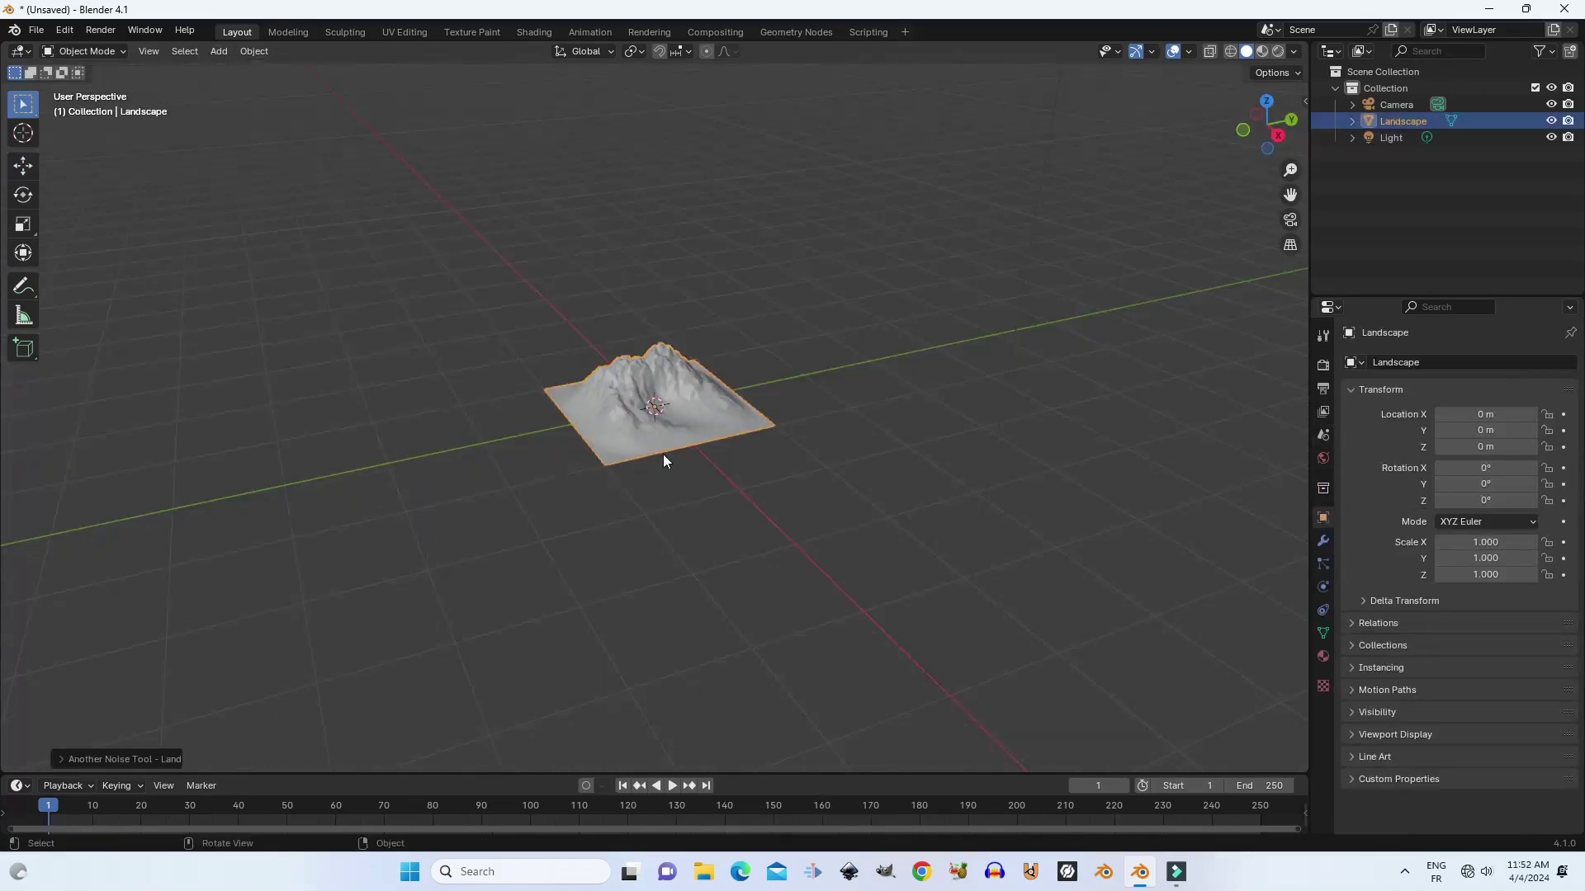
# In the Landscape redo panel, lower noise depth to 7 and raise height to 1.28.
pyautogui.scroll(5, 665, 458)
pyautogui.moveTo(682, 454); pyautogui.dragTo(845, 421, button='middle')
pyautogui.scroll(4, 662, 422)
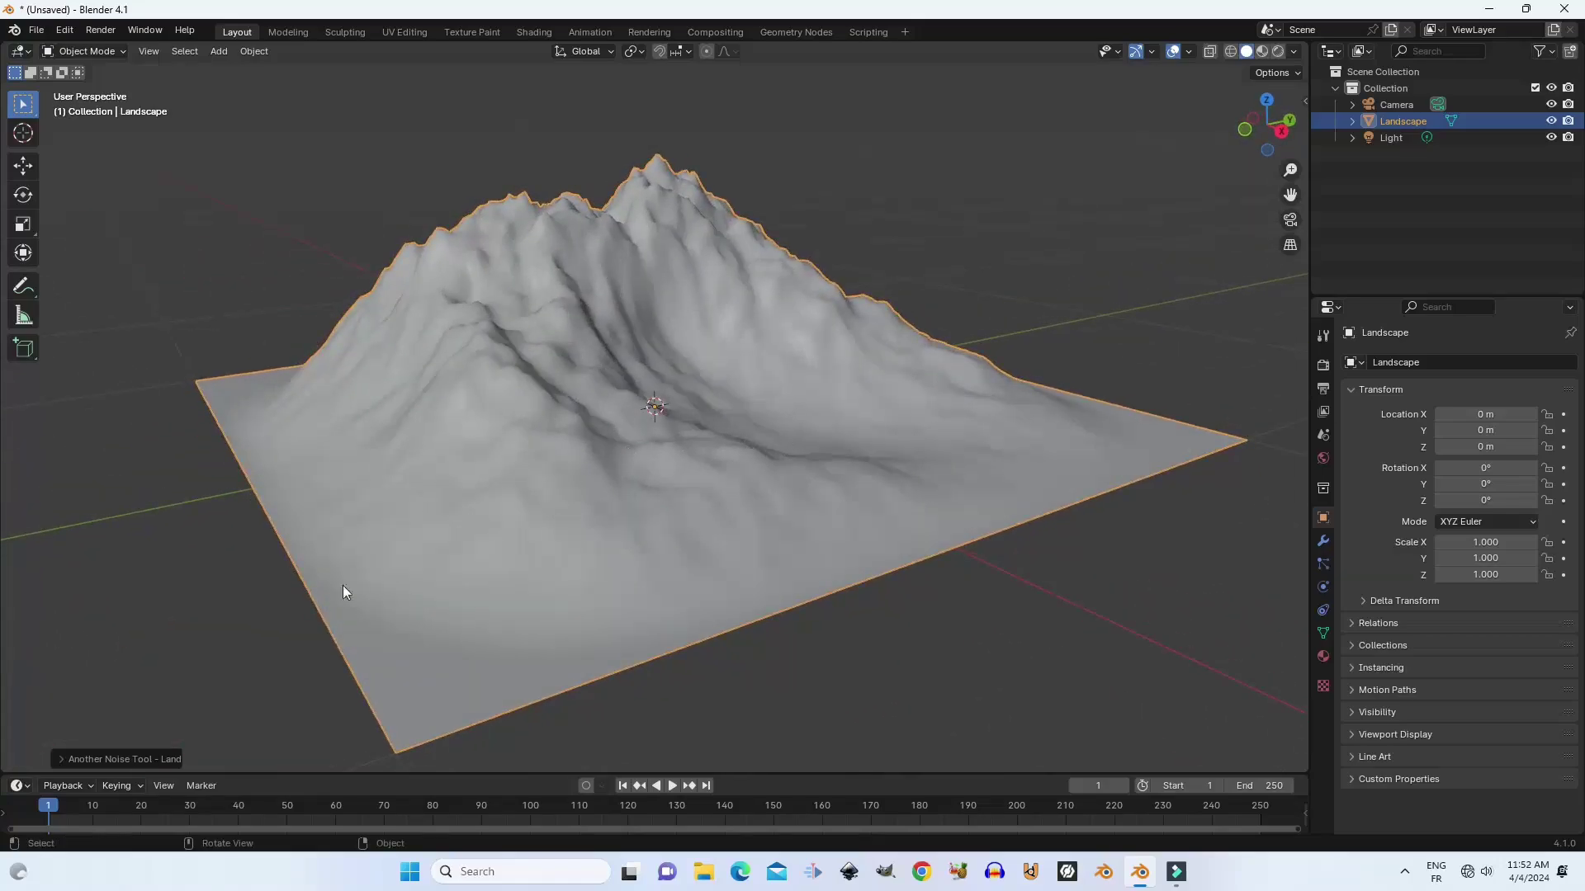
pyautogui.click(127, 759)
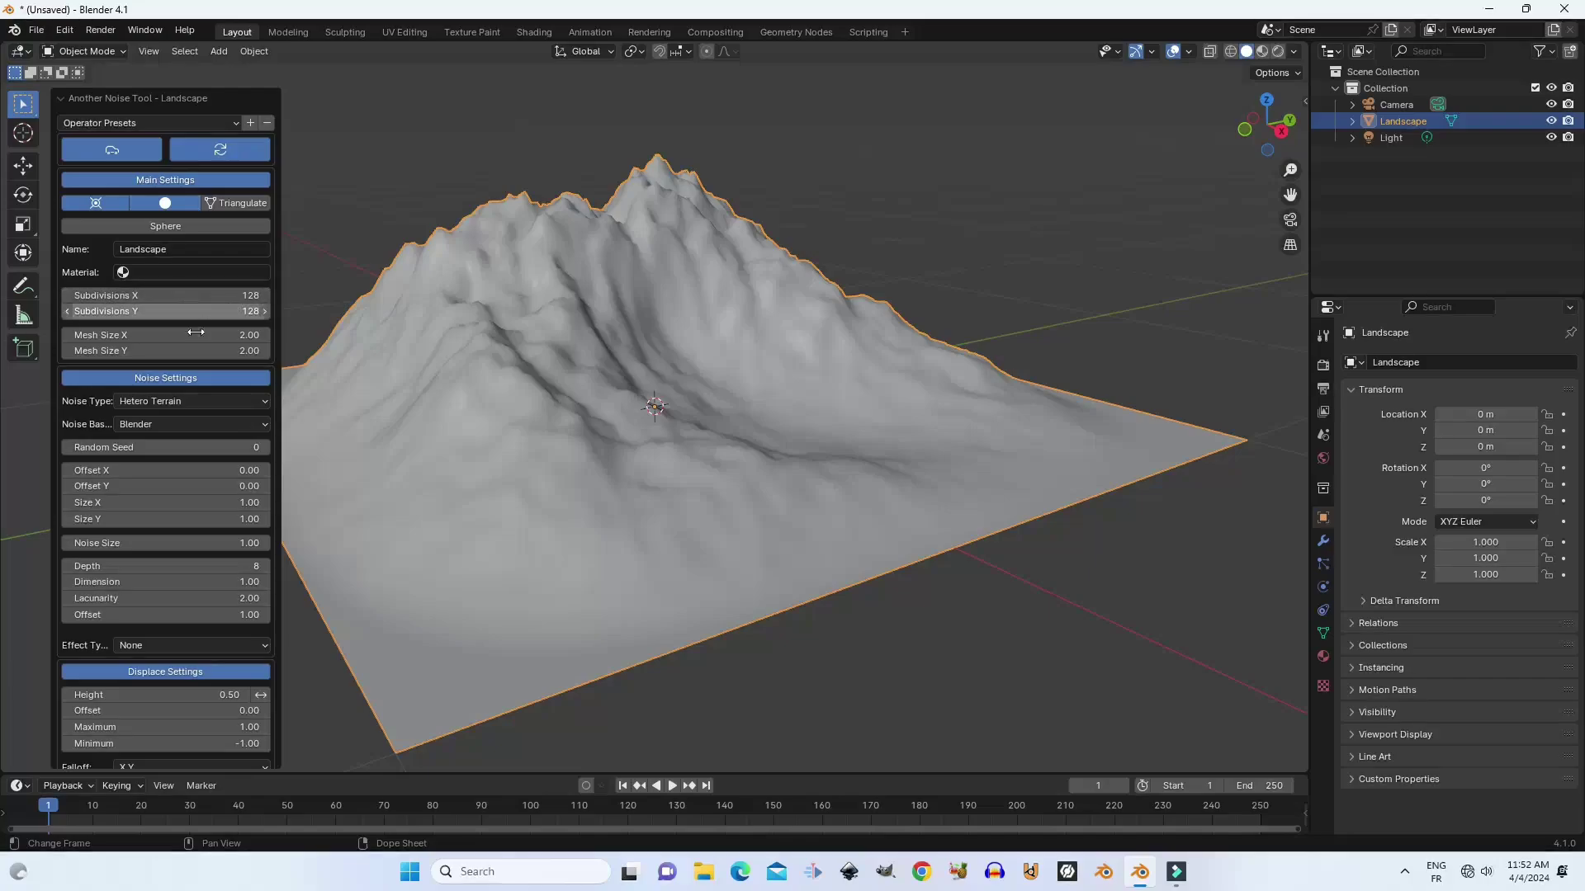
pyautogui.click(215, 566)
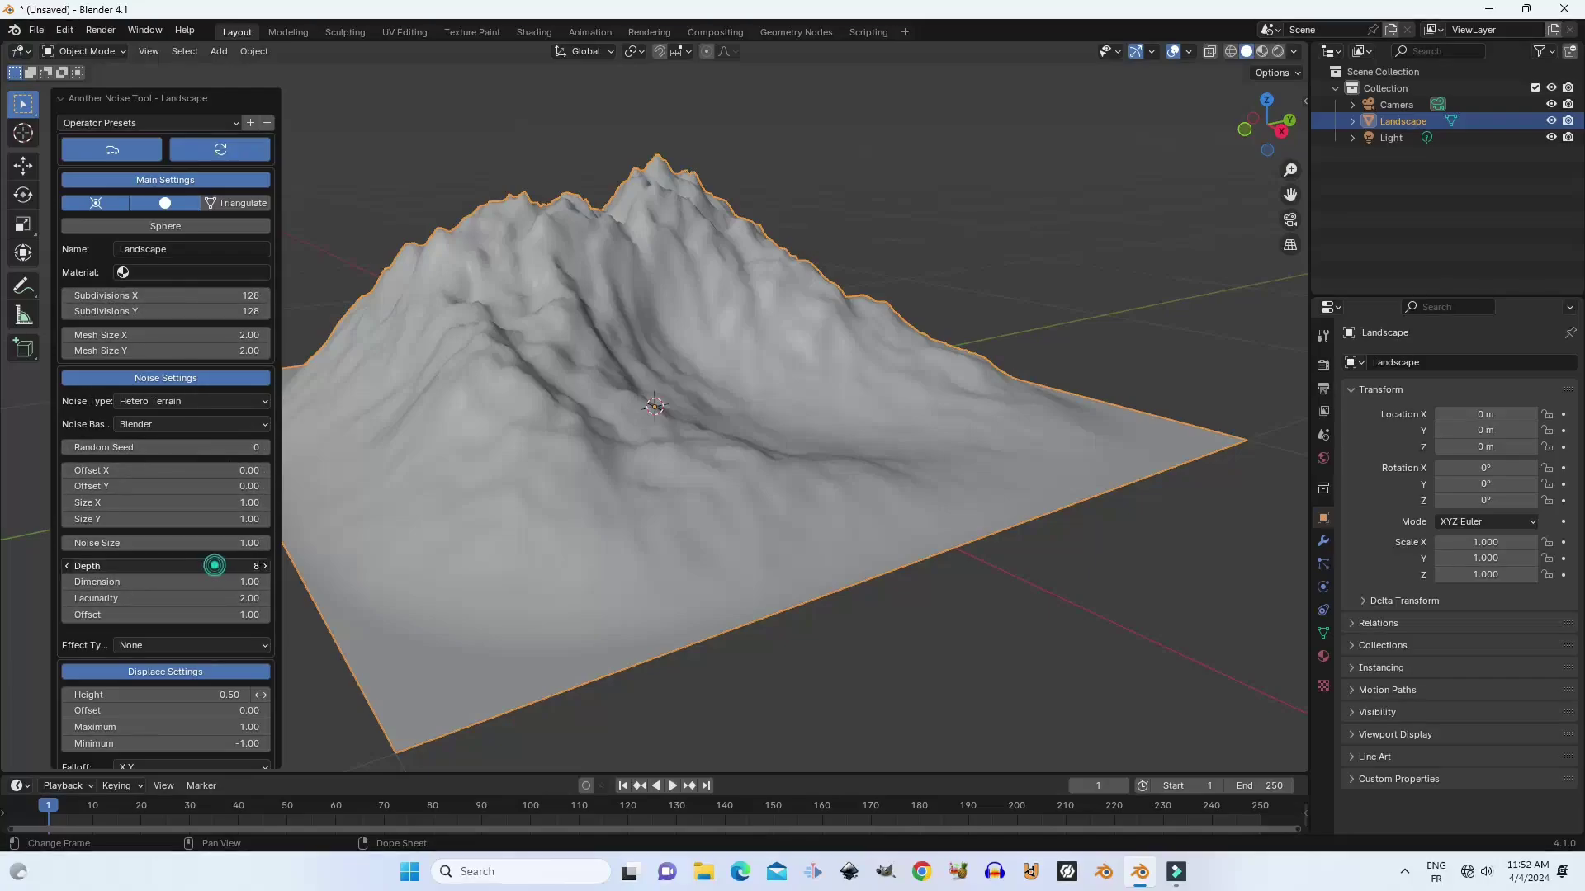
pyautogui.moveTo(313, 565); pyautogui.dragTo(203, 614)
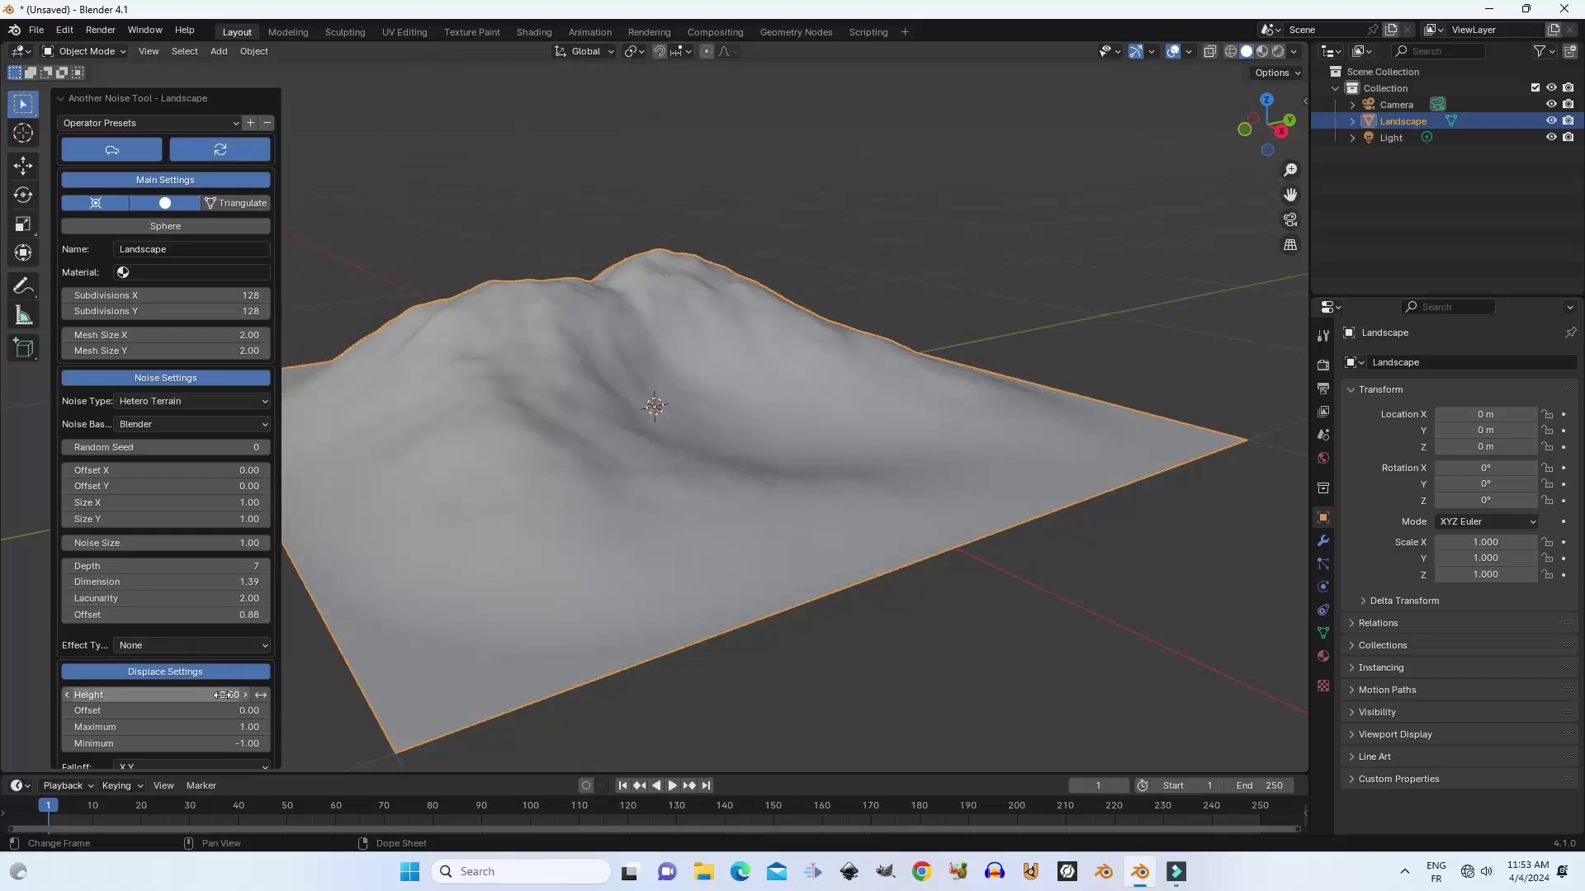
pyautogui.moveTo(211, 694)
pyautogui.mouseDown()
pyautogui.moveTo(264, 694)
pyautogui.moveTo(198, 712)
pyautogui.moveTo(247, 712)
pyautogui.moveTo(222, 711)
pyautogui.mouseUp()
# Lower the landscape's maximum to 1.24 and offset, and try different random seeds.
pyautogui.scroll(-3, 223, 725)
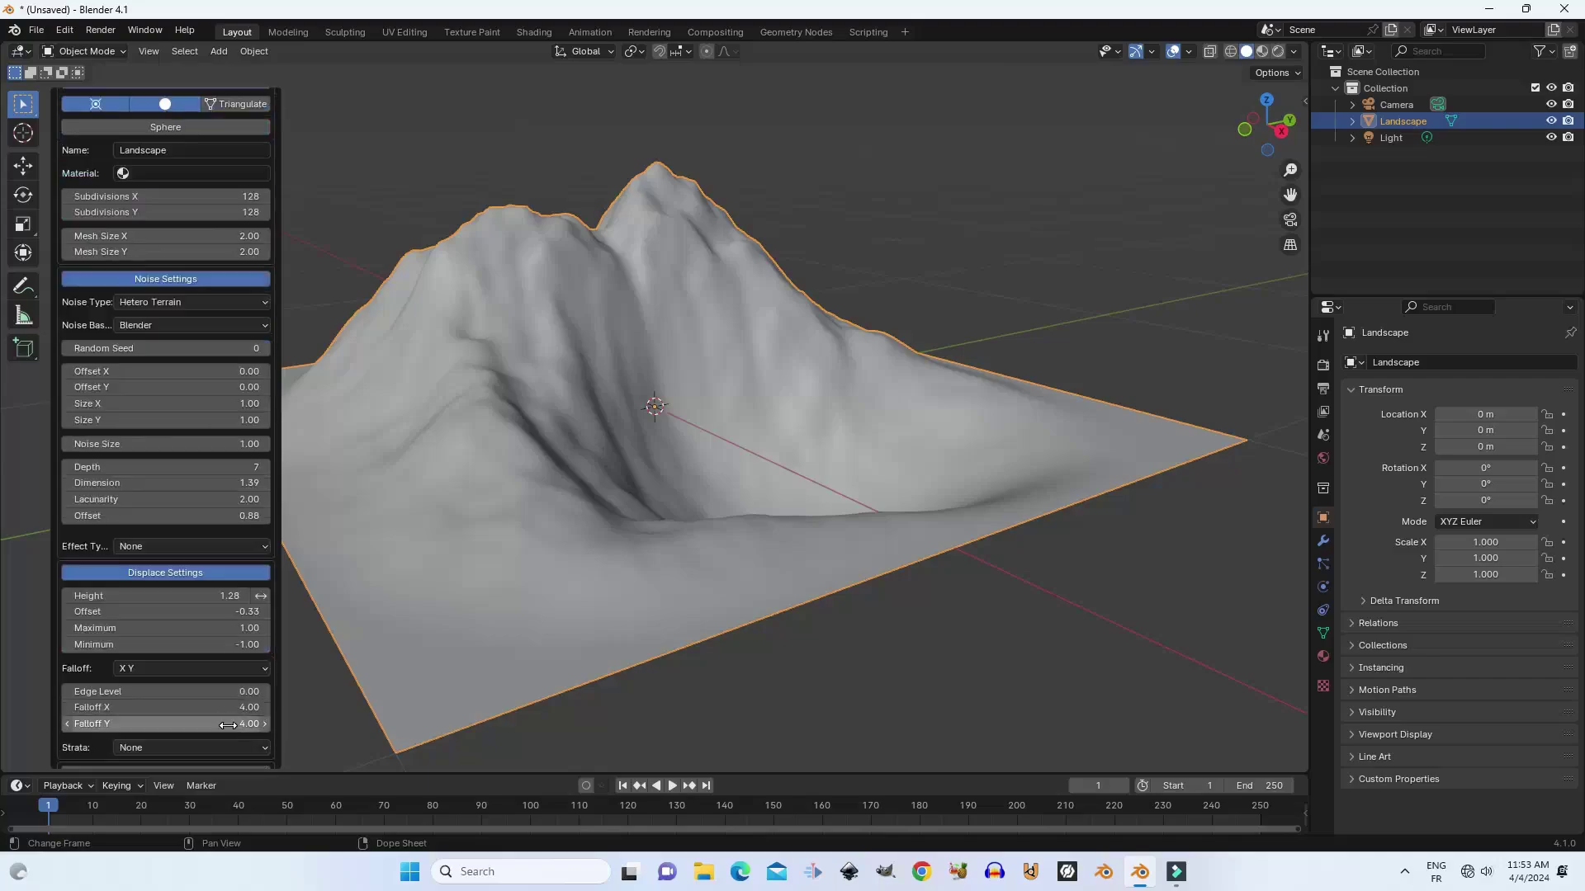
pyautogui.click(223, 629)
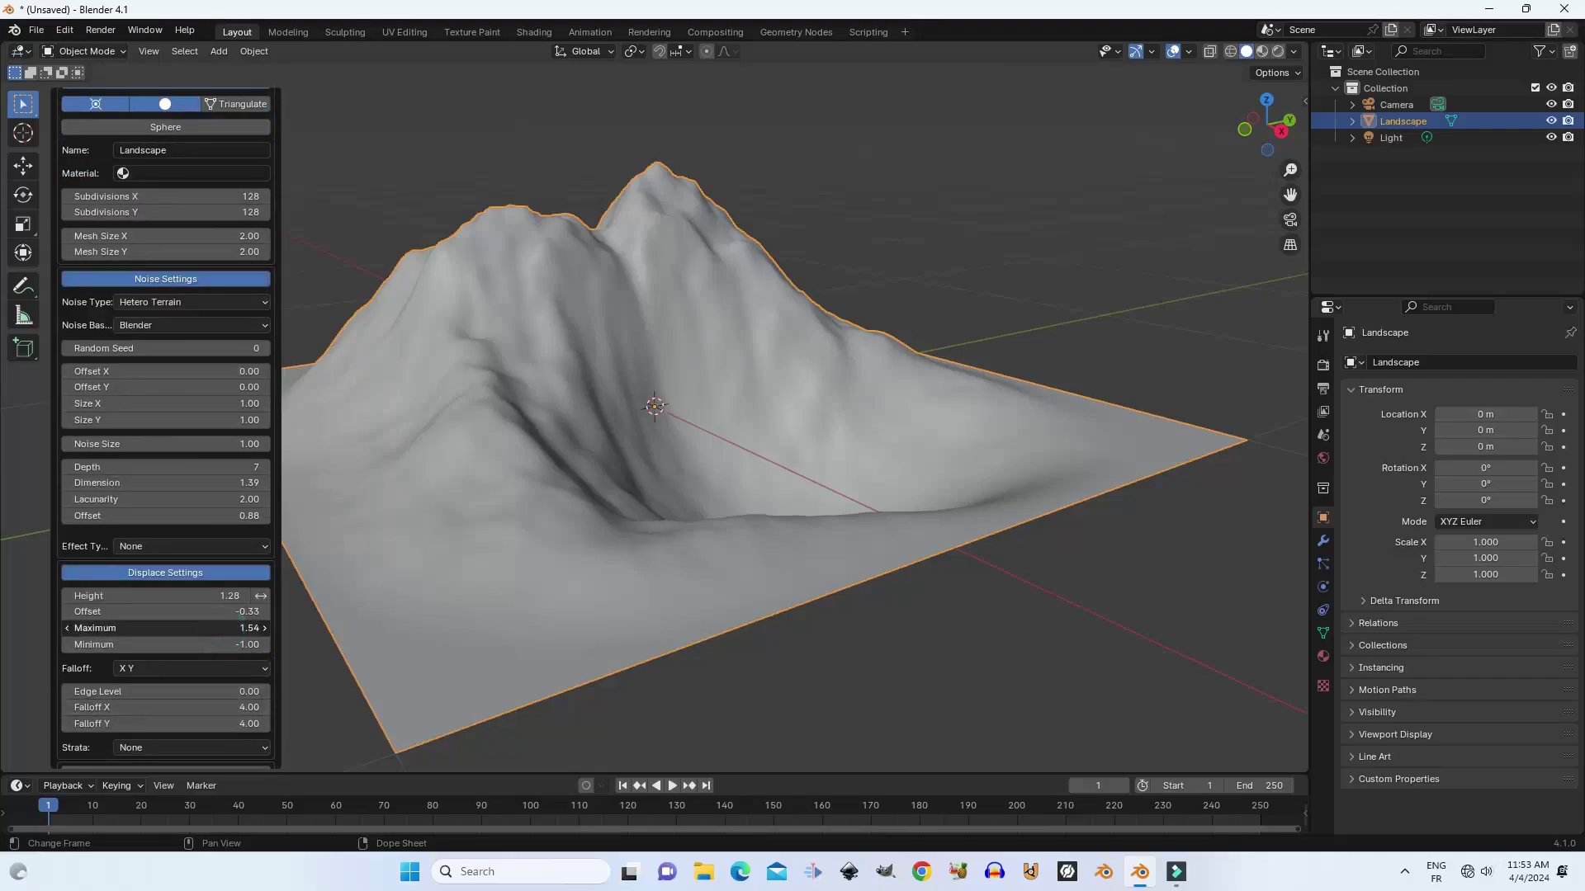
pyautogui.moveTo(272, 629); pyautogui.dragTo(185, 600)
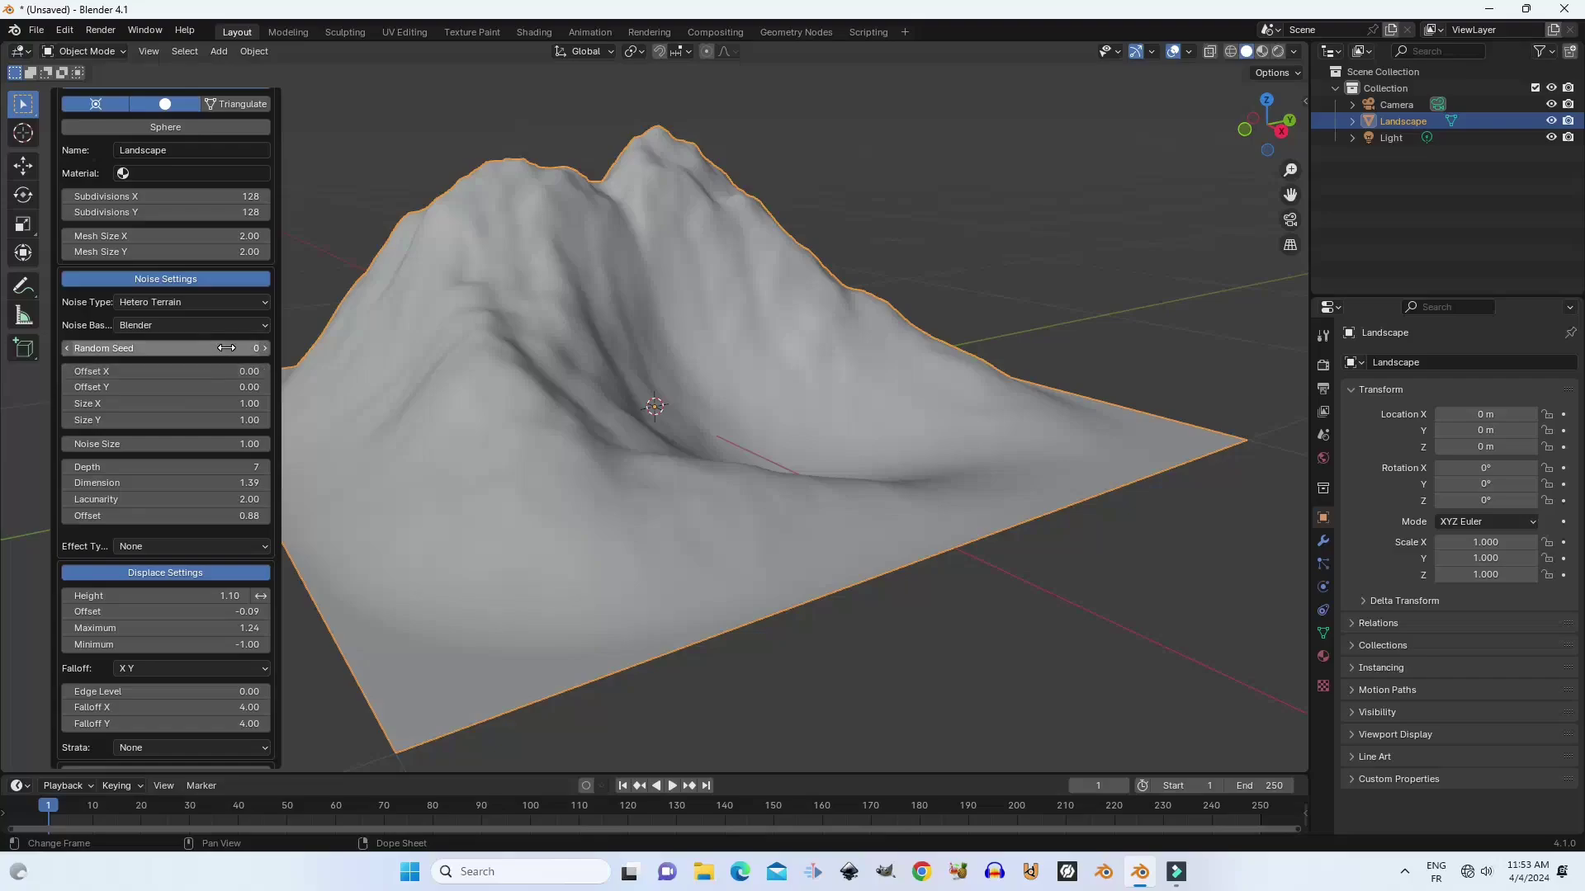
pyautogui.moveTo(226, 347); pyautogui.dragTo(400, 347)
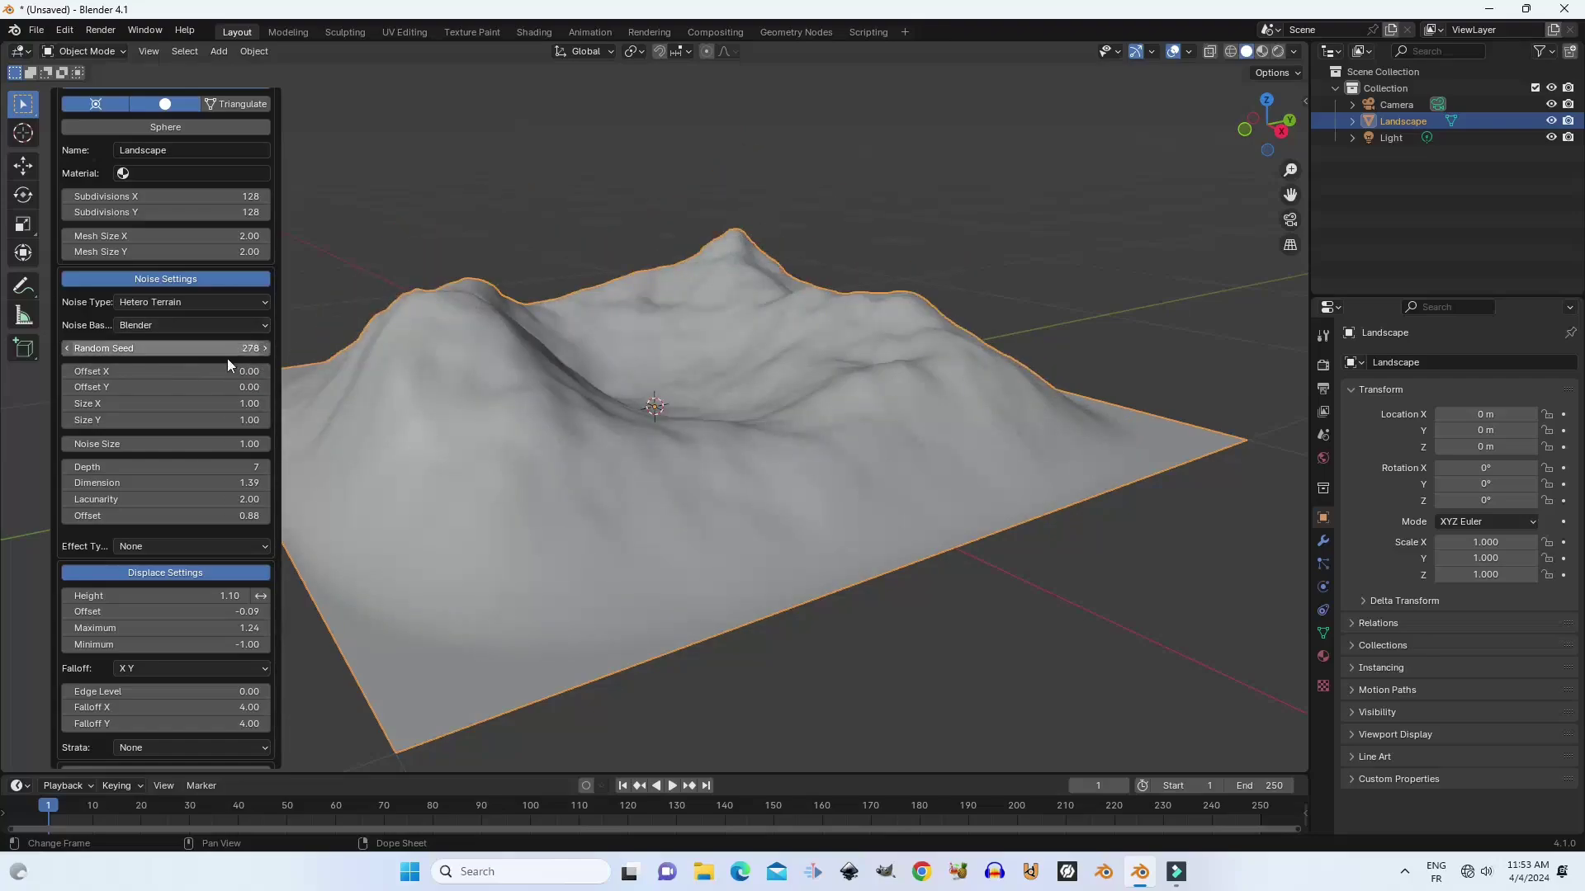
# Set the noise basis to Voronoi F3 and the random seed to 116.
pyautogui.click(250, 325)
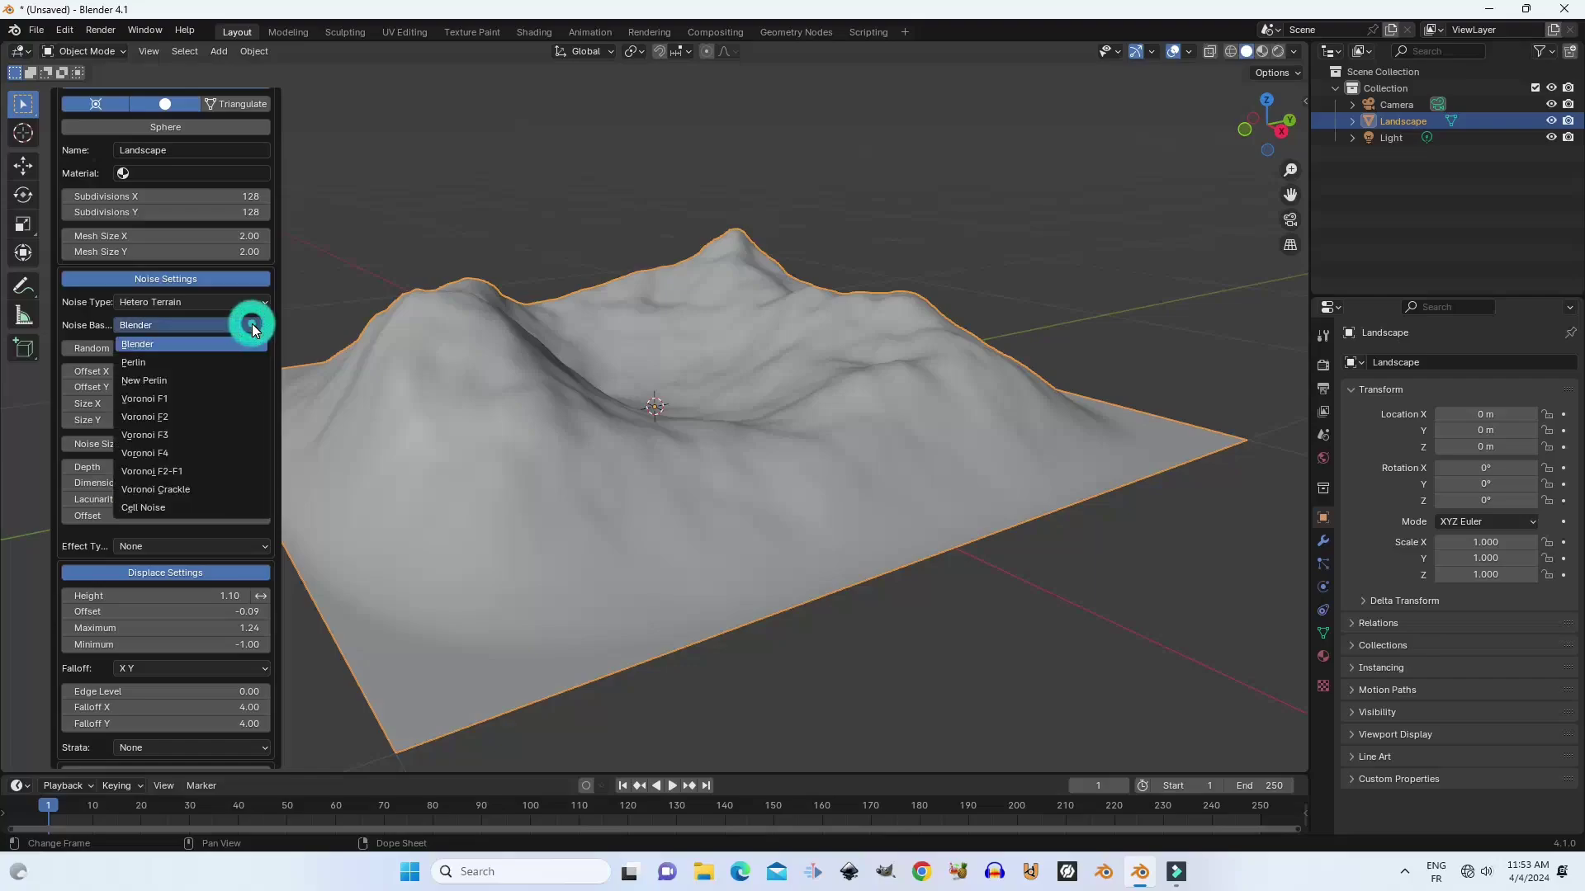
pyautogui.click(244, 360)
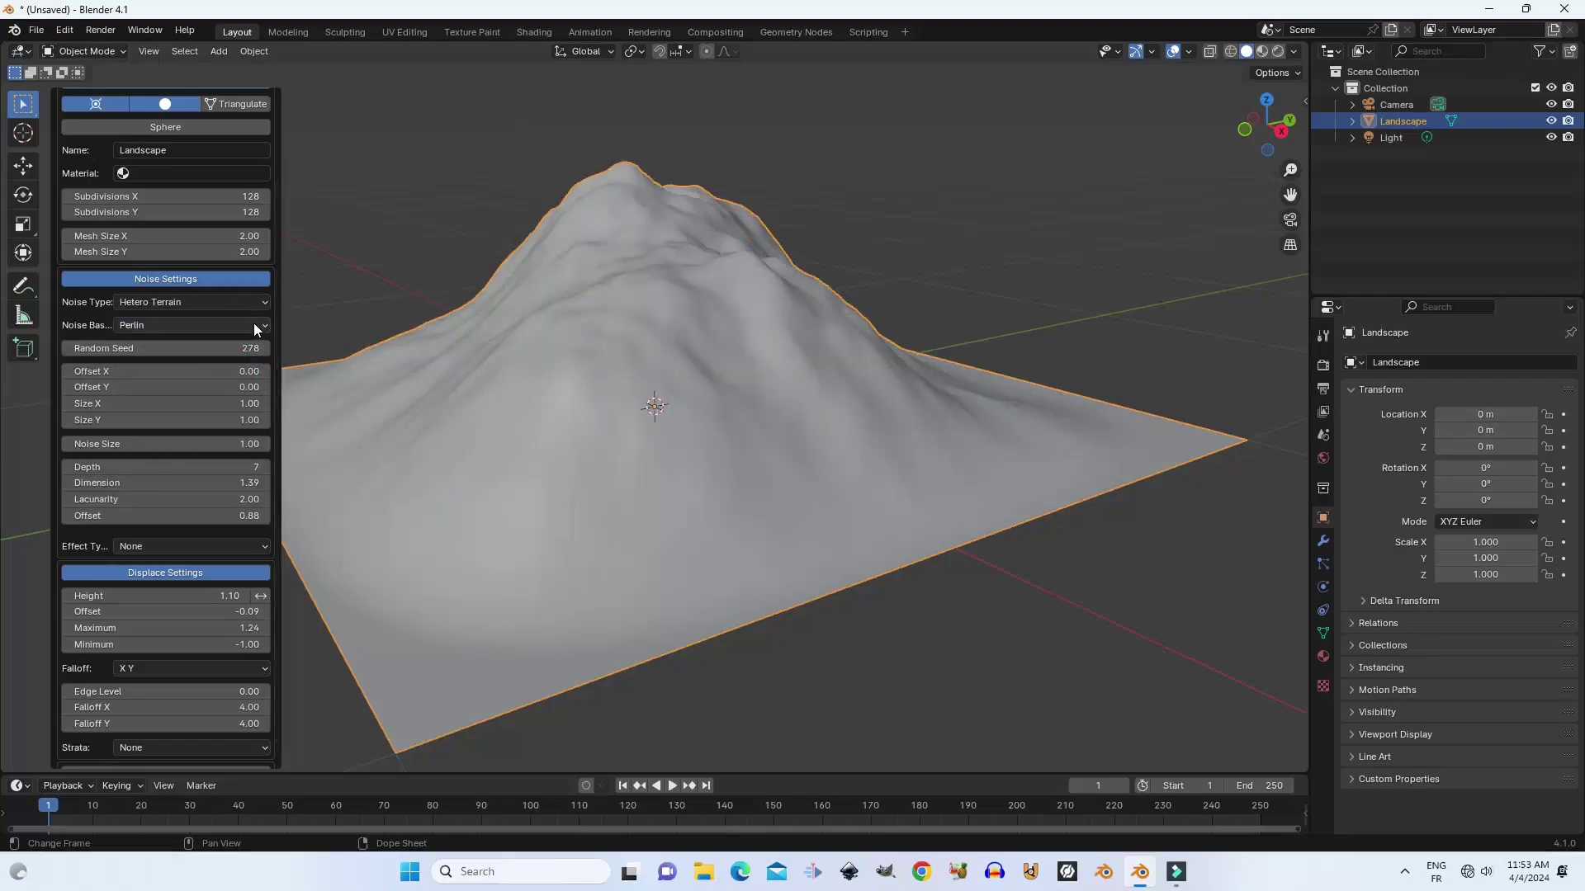
pyautogui.click(254, 325)
pyautogui.click(211, 436)
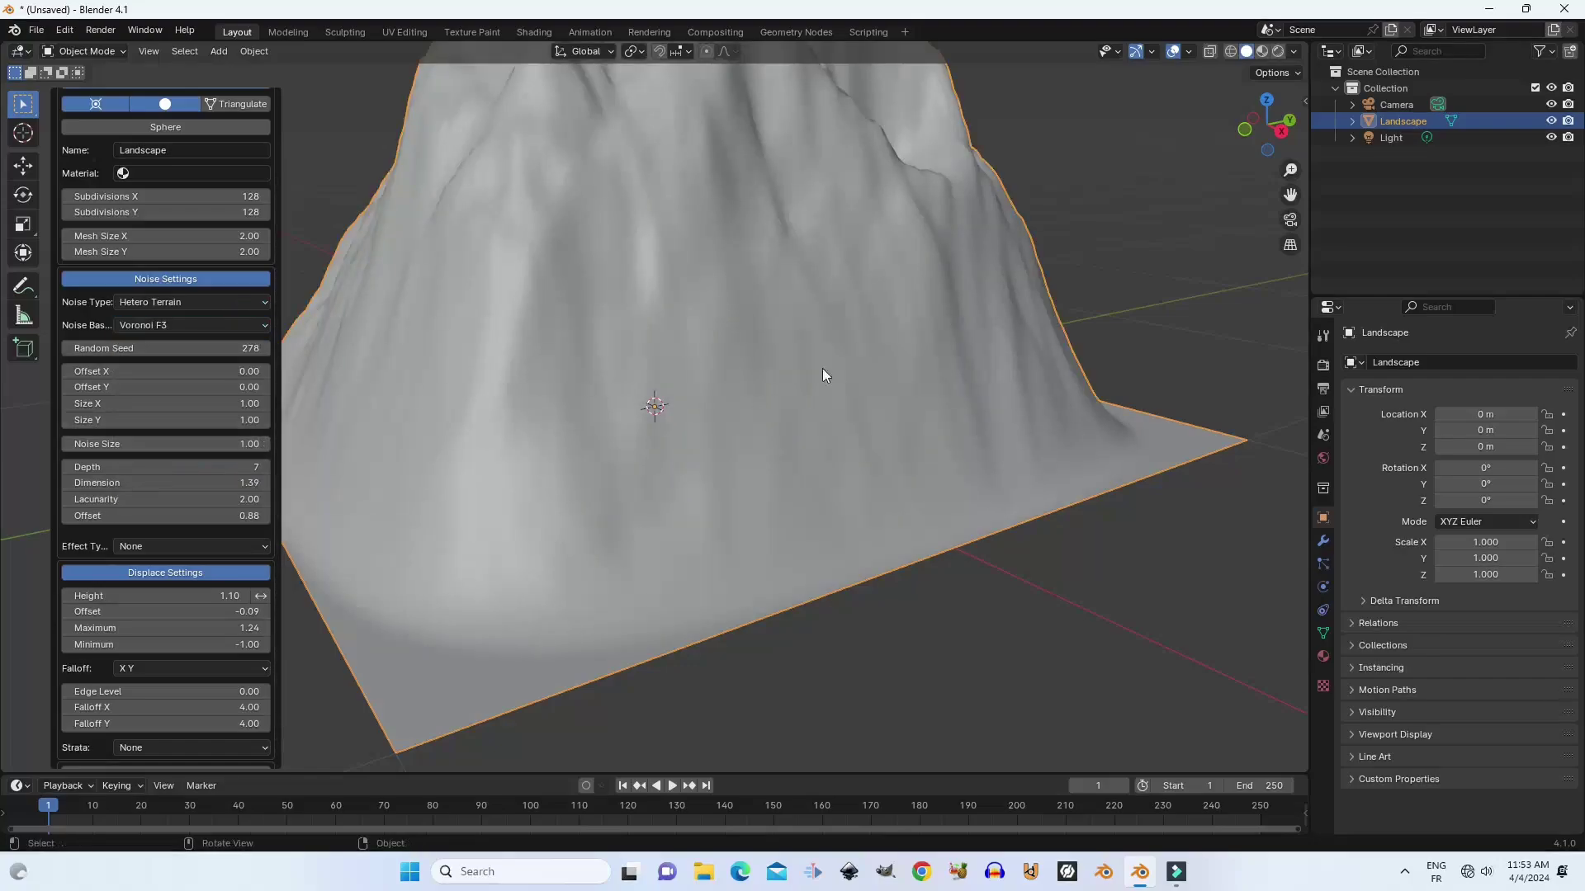
pyautogui.scroll(-3, 817, 375)
pyautogui.moveTo(807, 389); pyautogui.dragTo(482, 454, button='middle')
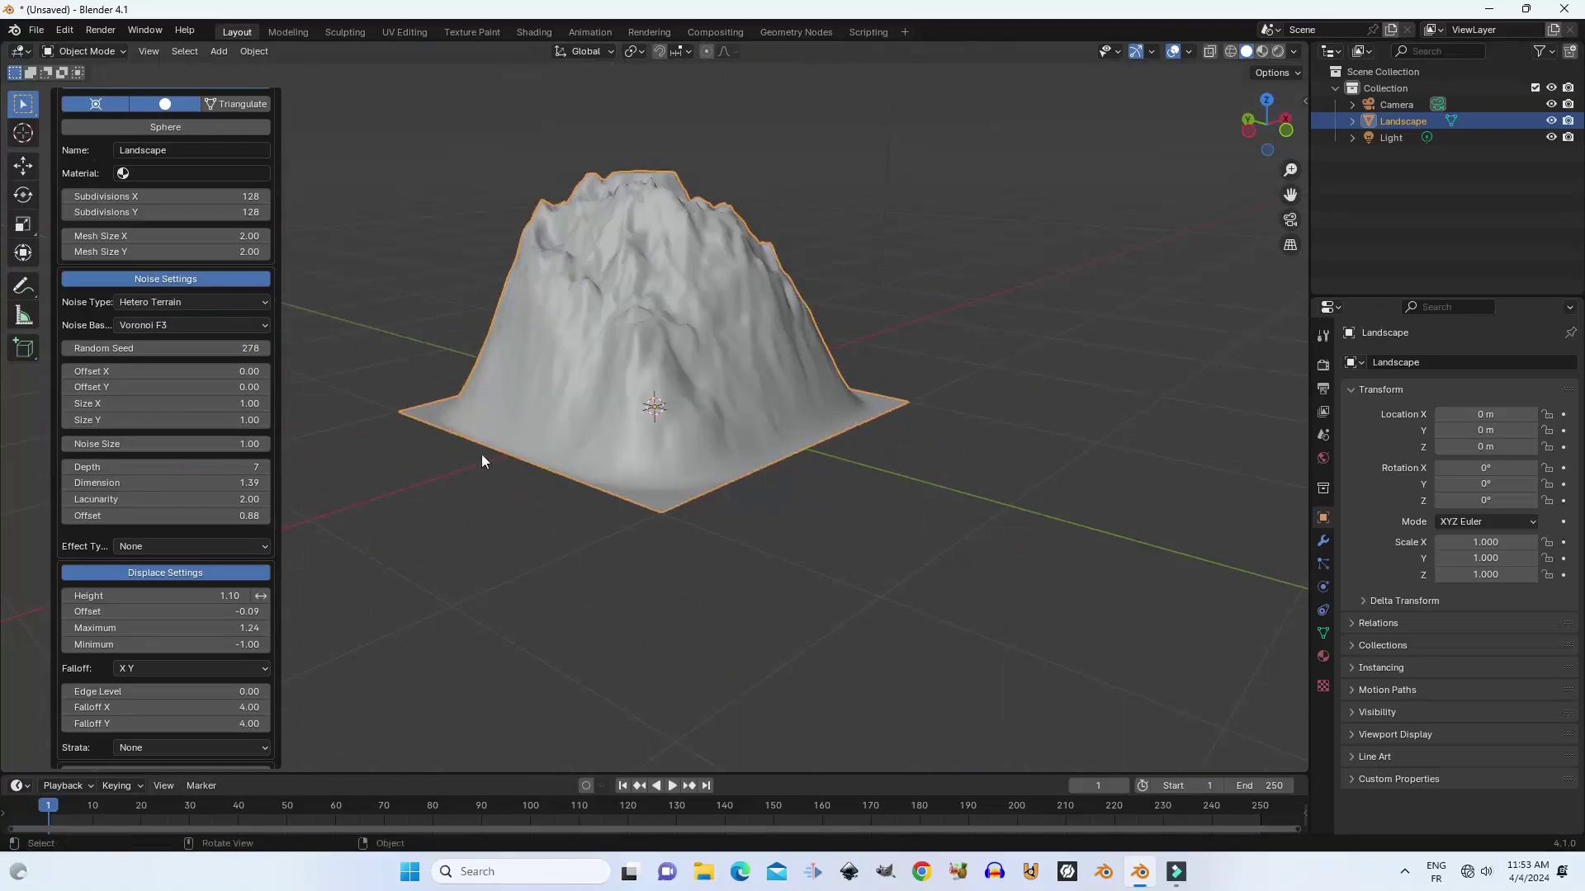
pyautogui.click(247, 348)
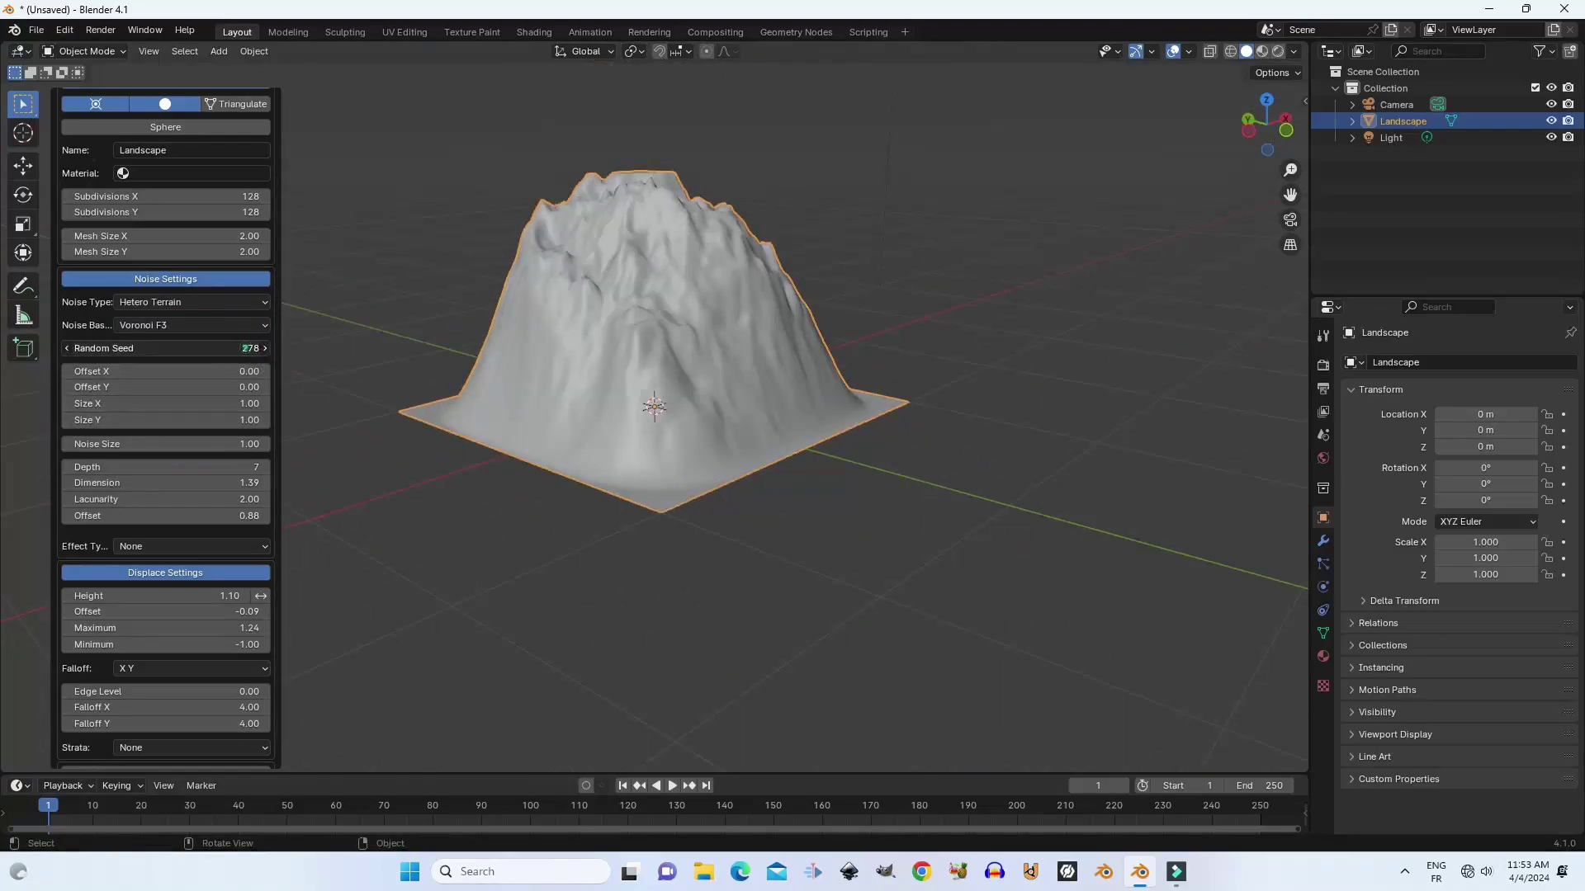
pyautogui.write('116')
pyautogui.press('Return')
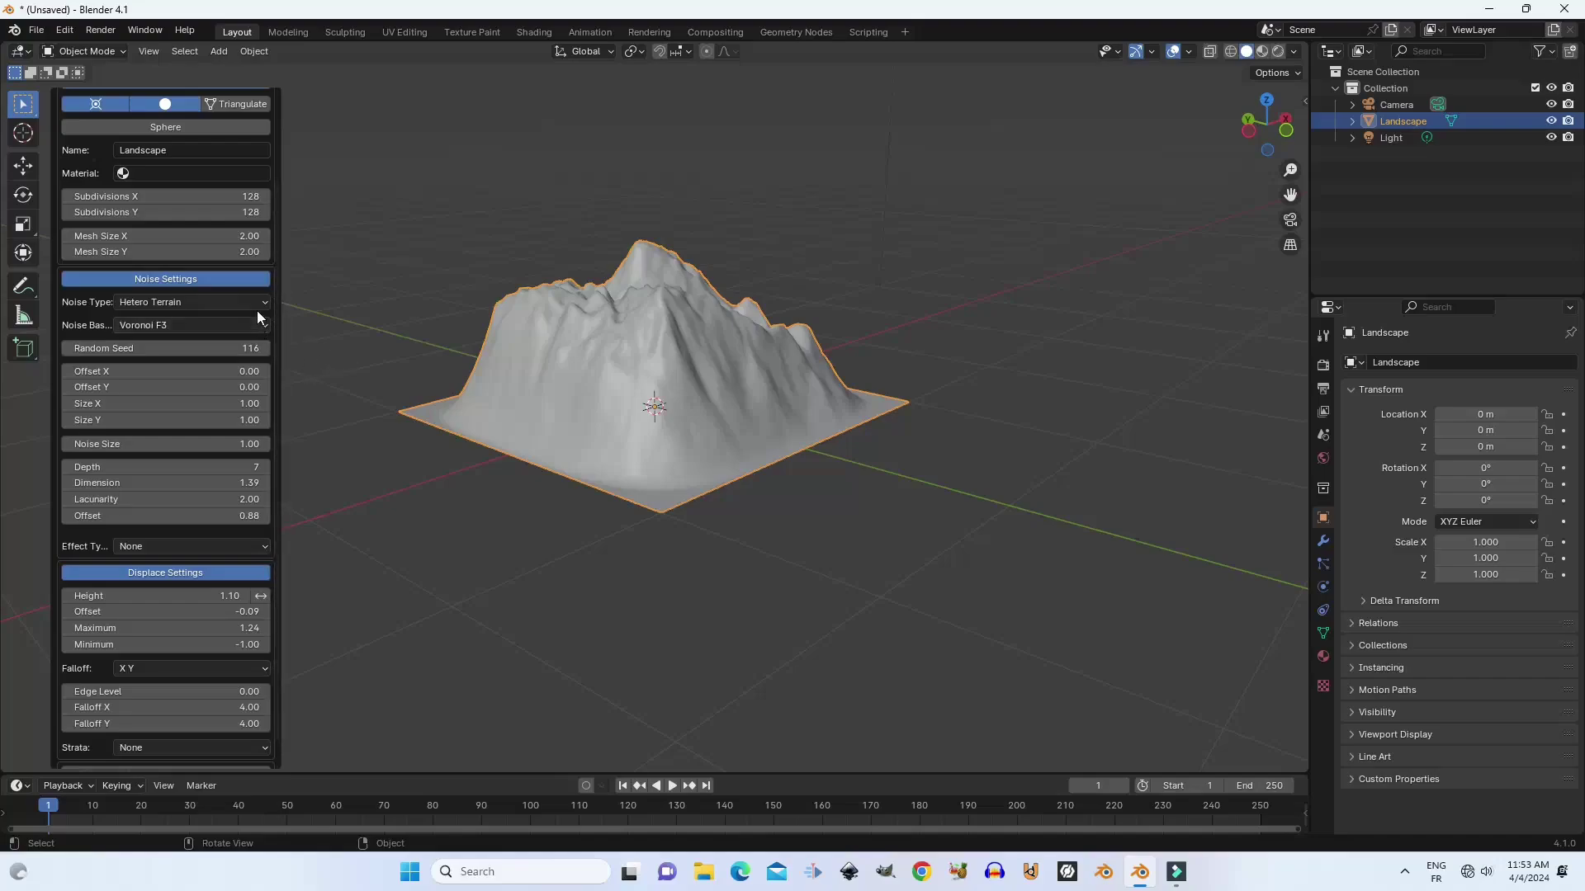
pyautogui.click(256, 302)
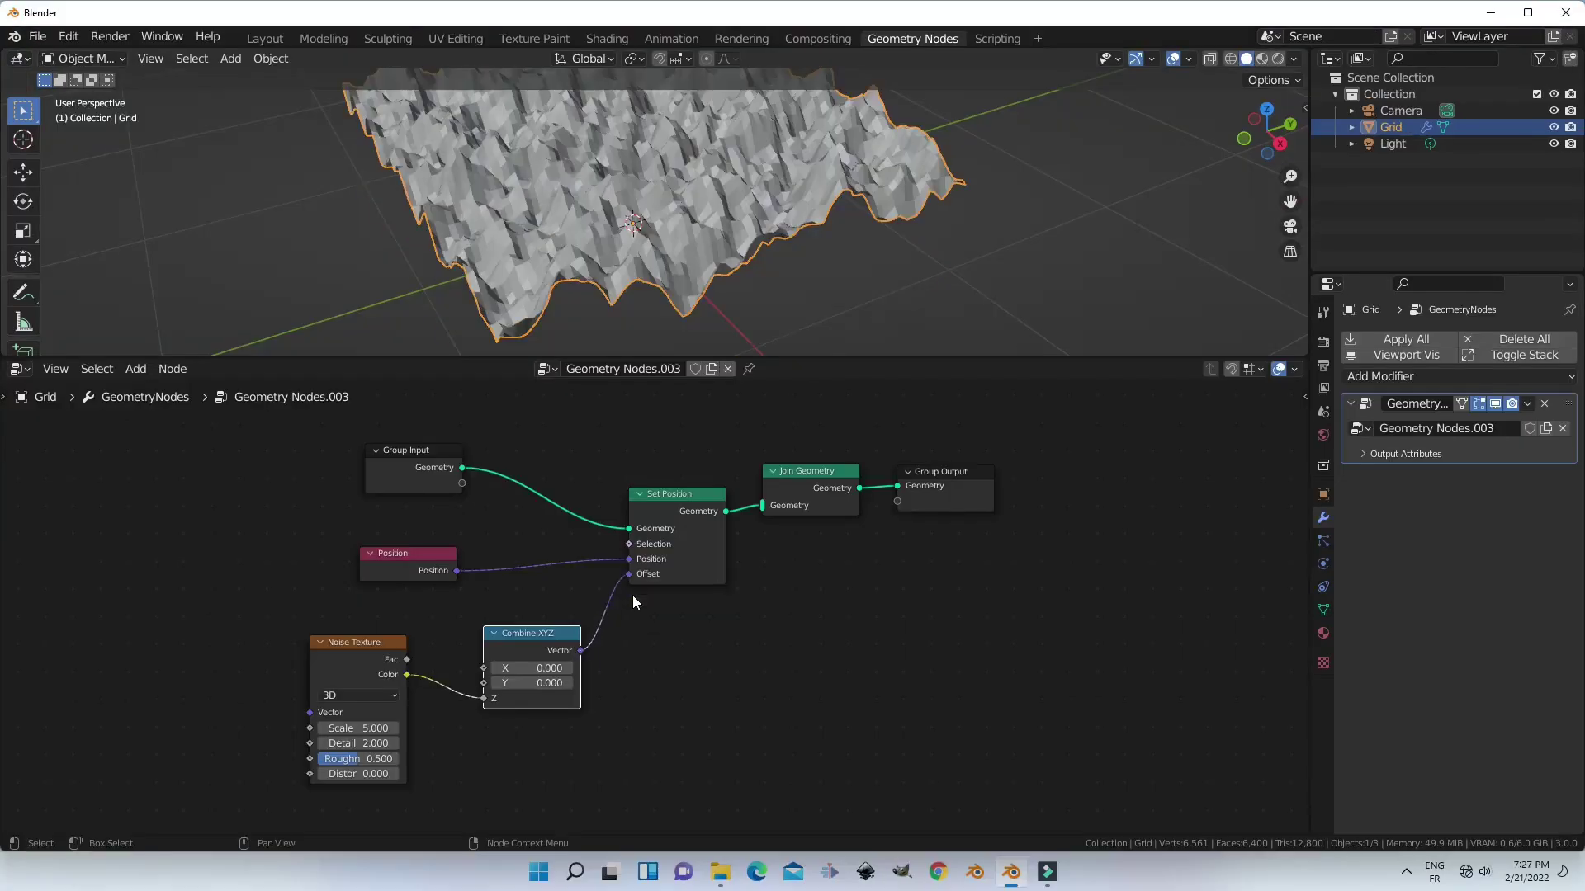
# Rearrange the Combine XYZ and Noise Texture nodes, leaving Combine XYZ's Y at 0.000.
pyautogui.moveTo(792, 91); pyautogui.dragTo(765, 289, button='middle')
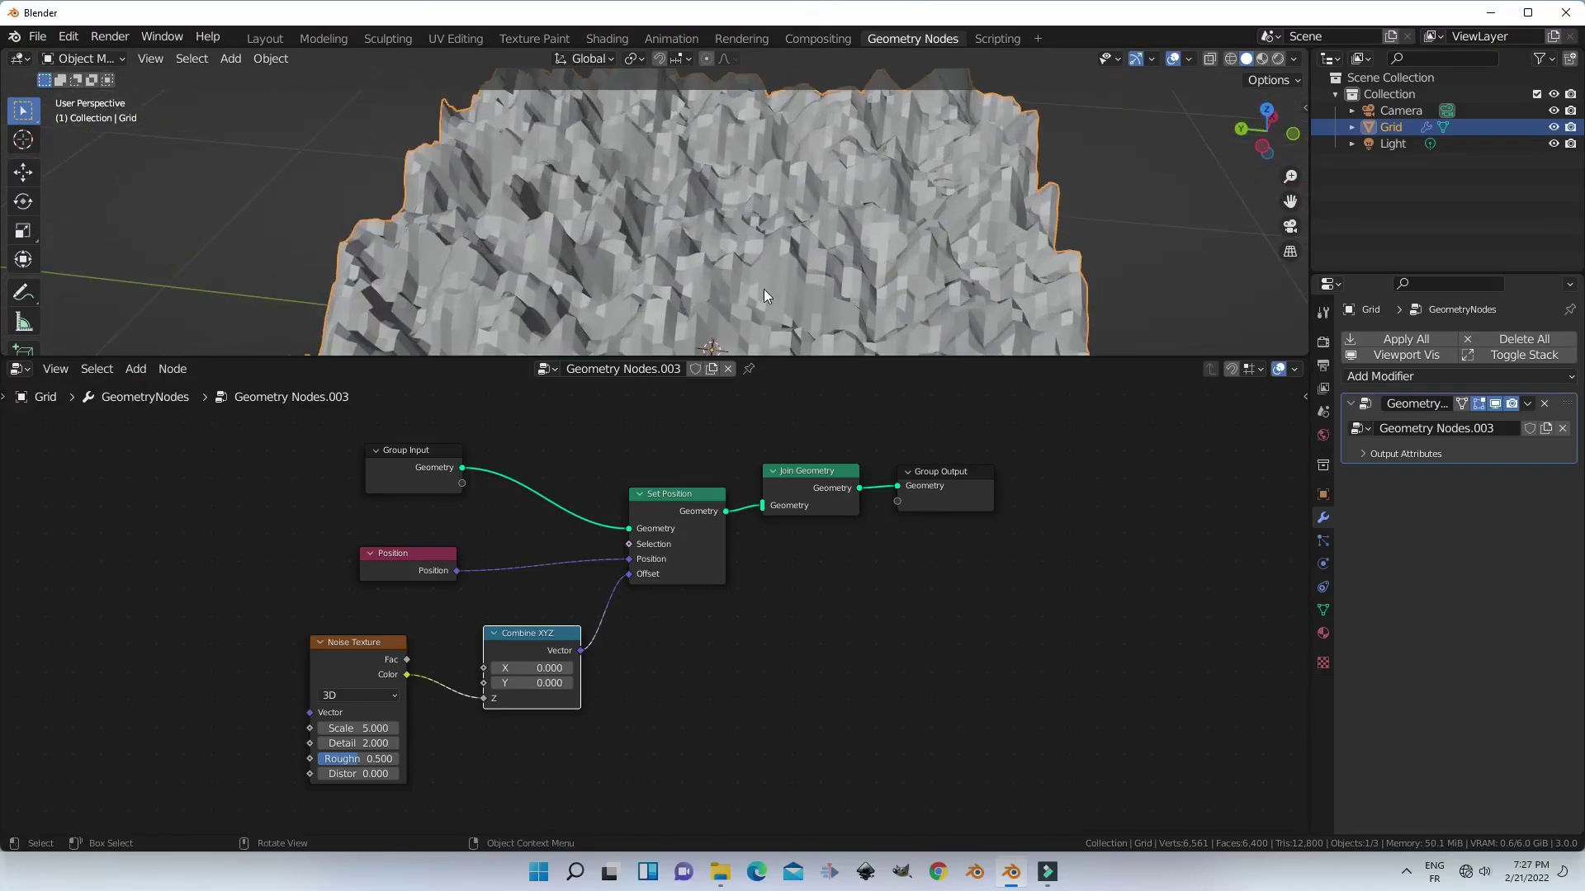
pyautogui.moveTo(549, 682); pyautogui.dragTo(547, 728)
pyautogui.hotkey('ctrl', 'z')
pyautogui.moveTo(376, 651); pyautogui.dragTo(305, 664)
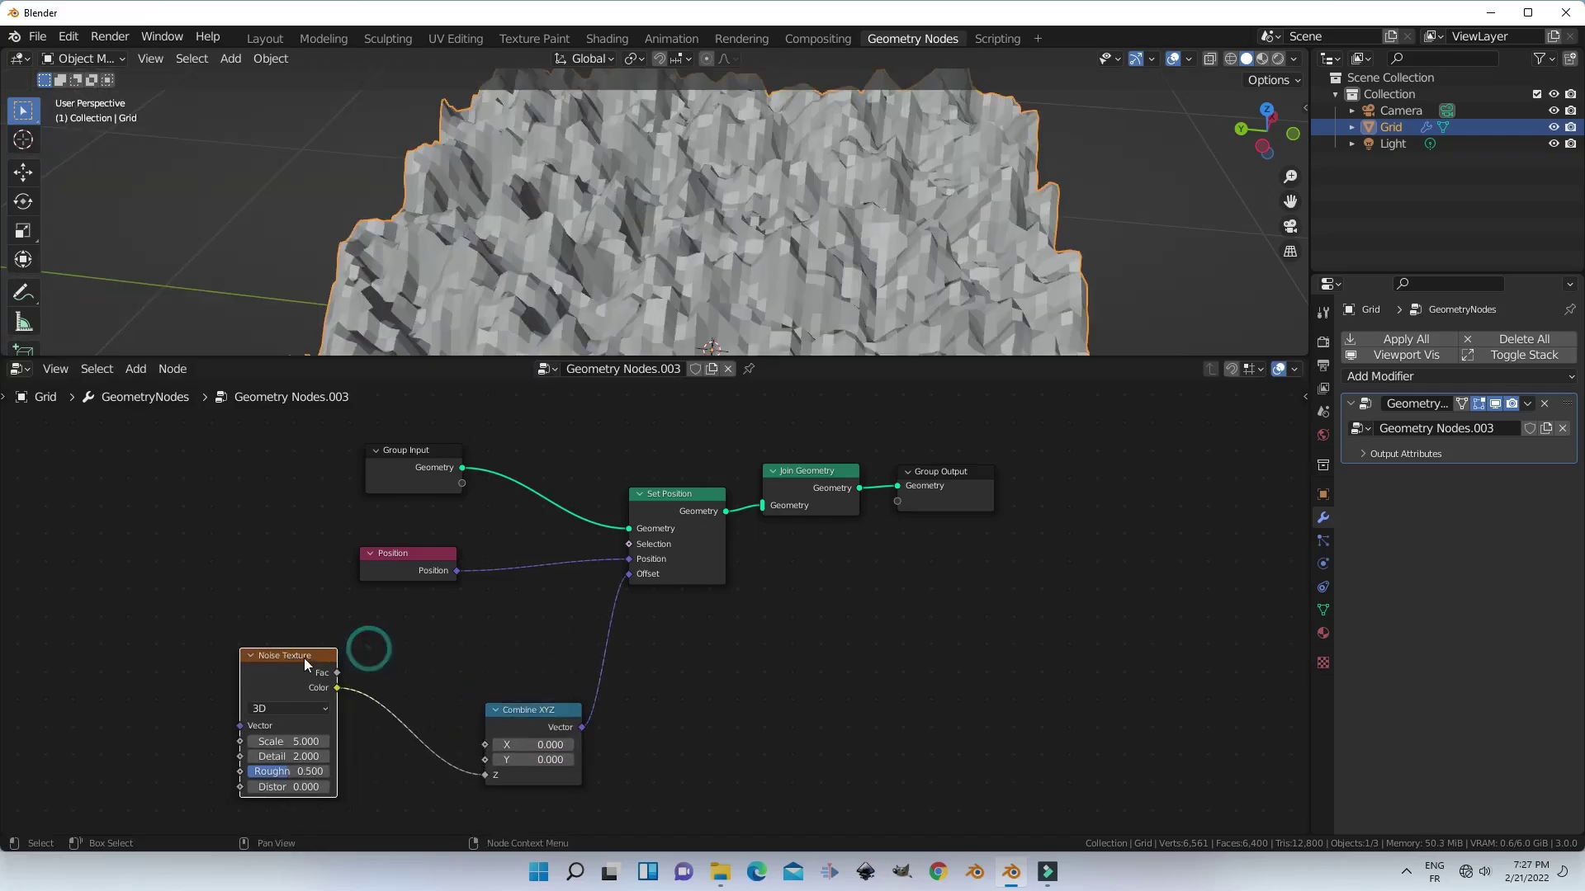
pyautogui.moveTo(517, 723); pyautogui.dragTo(464, 704)
# Insert a Vector Math Add node before Set Position's Offset, with Z at -1.000.
pyautogui.click(137, 369)
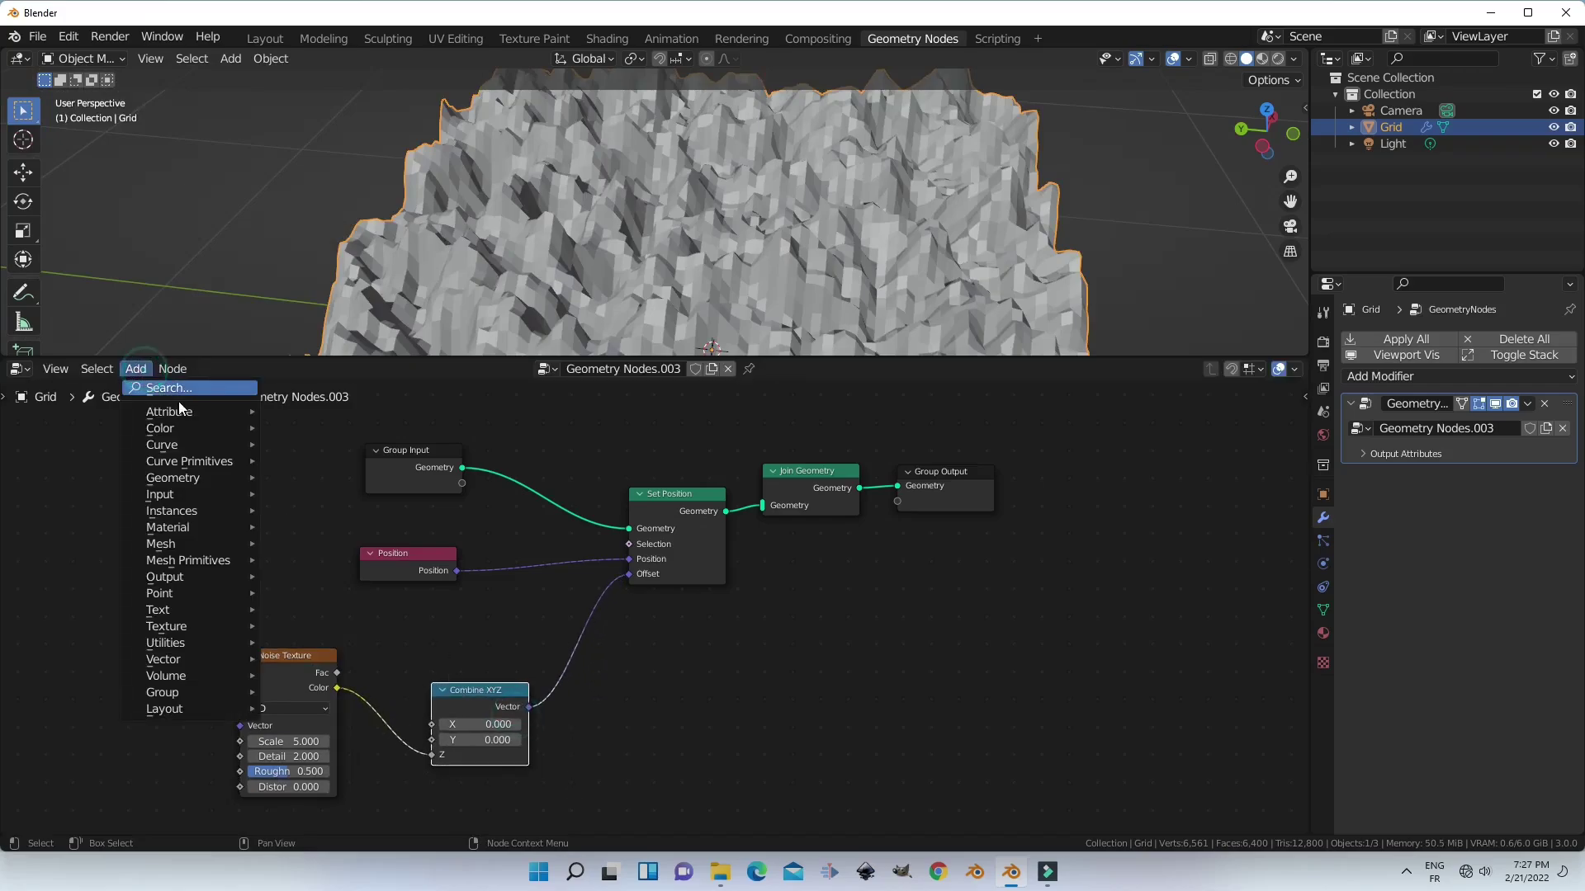
pyautogui.click(178, 400)
pyautogui.write('v')
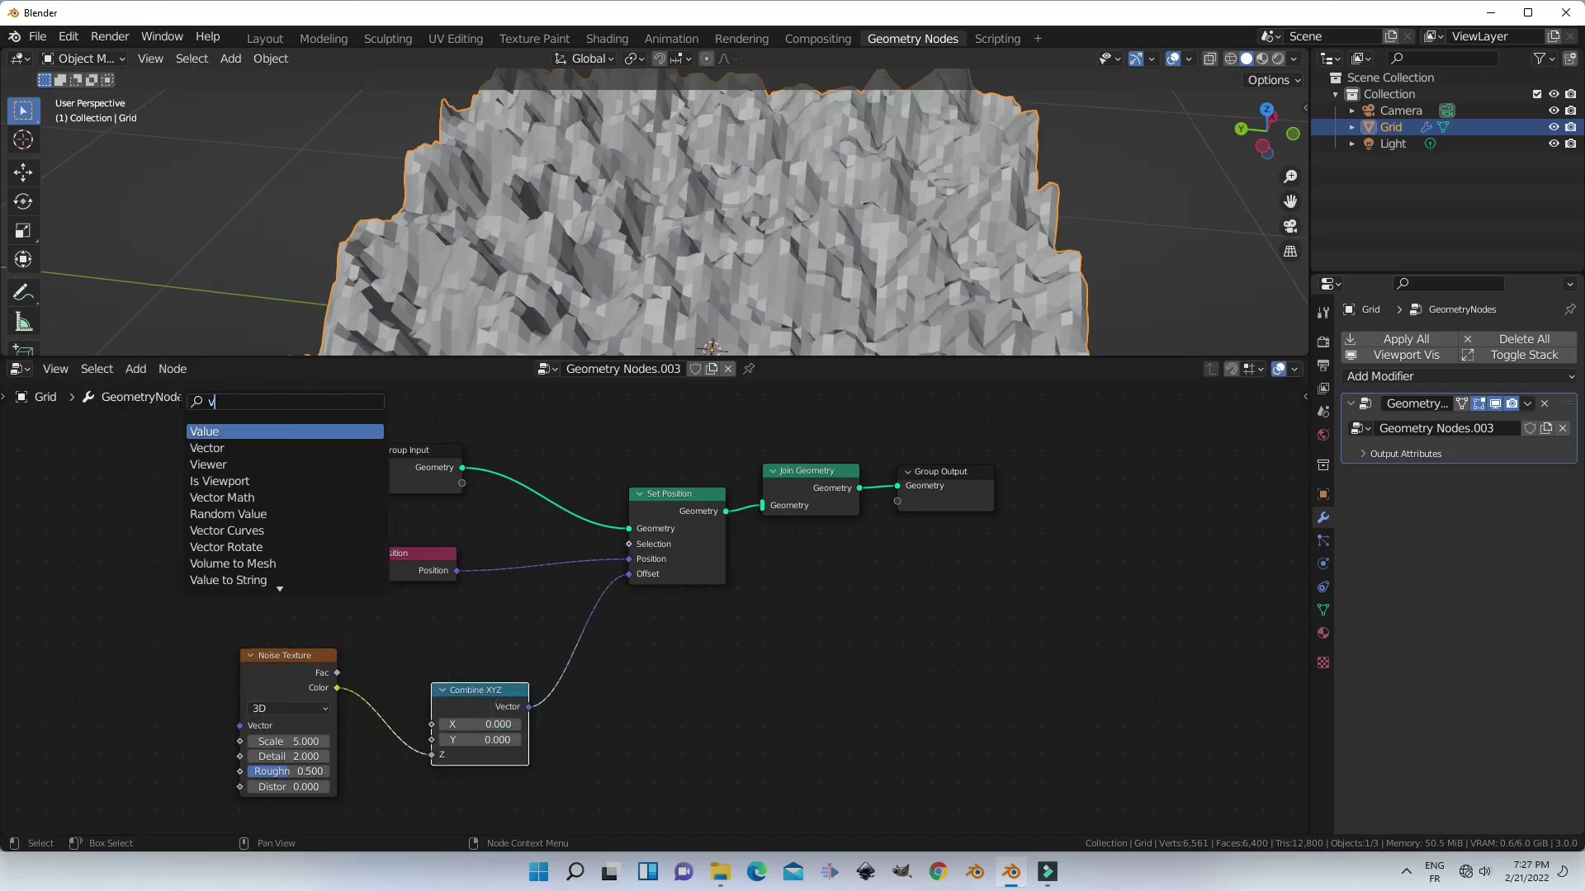
pyautogui.write('ector')
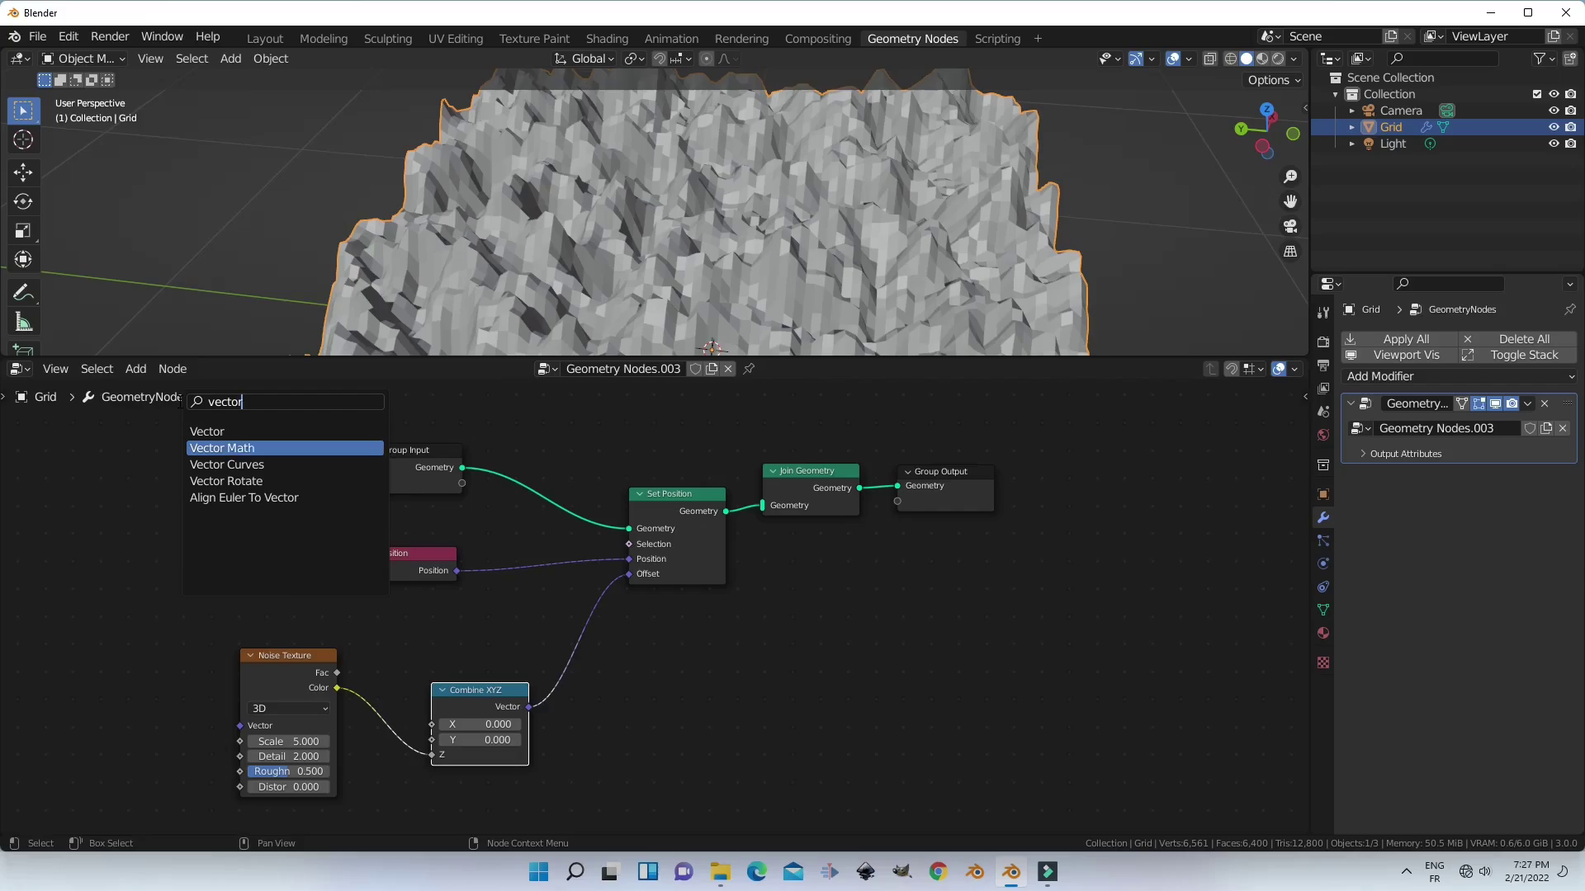
pyautogui.click(222, 448)
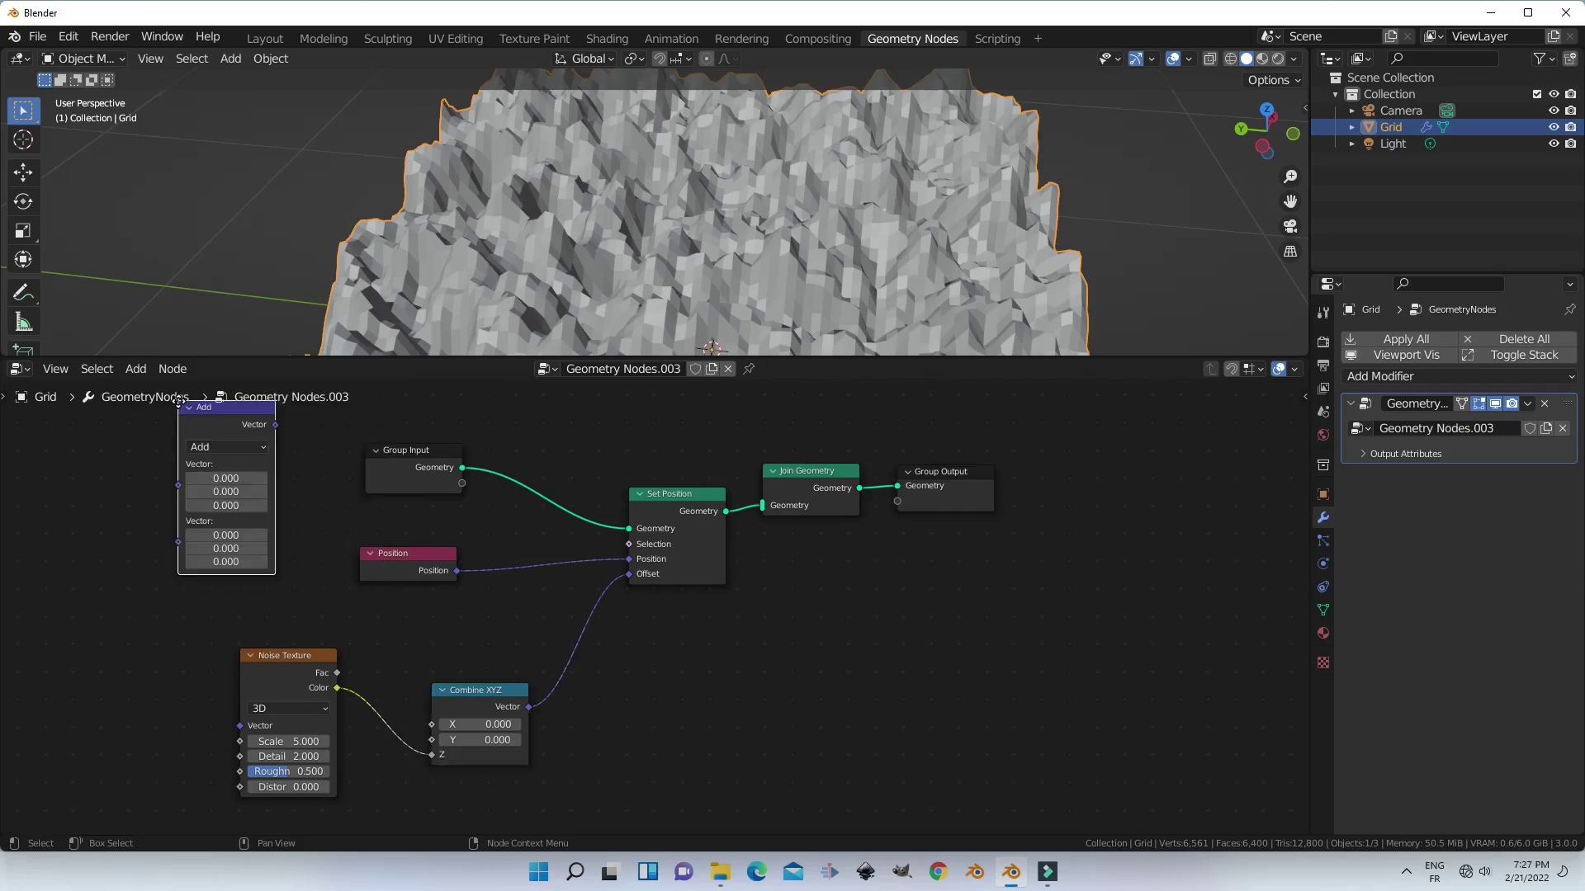
pyautogui.click(661, 609)
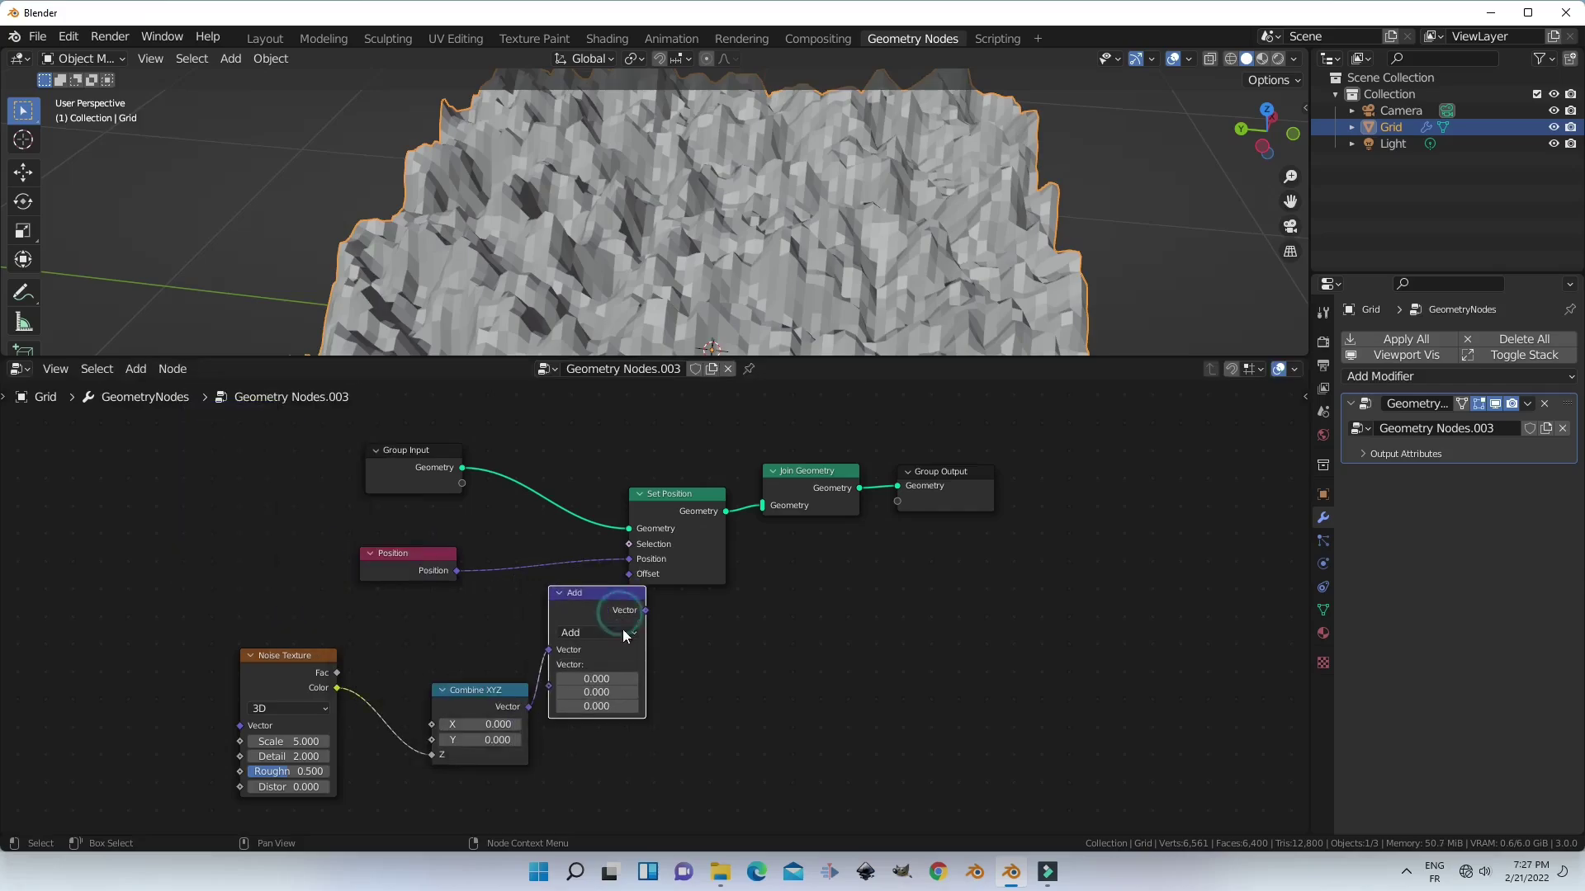
pyautogui.moveTo(644, 704); pyautogui.dragTo(569, 704)
# Check the terrain from top and front views and raise the Add node's Z to -0.500.
pyautogui.scroll(-2, 918, 197)
pyautogui.moveTo(918, 197); pyautogui.dragTo(794, 212, button='middle')
pyautogui.scroll(-3, 794, 213)
pyautogui.press('KP_7')
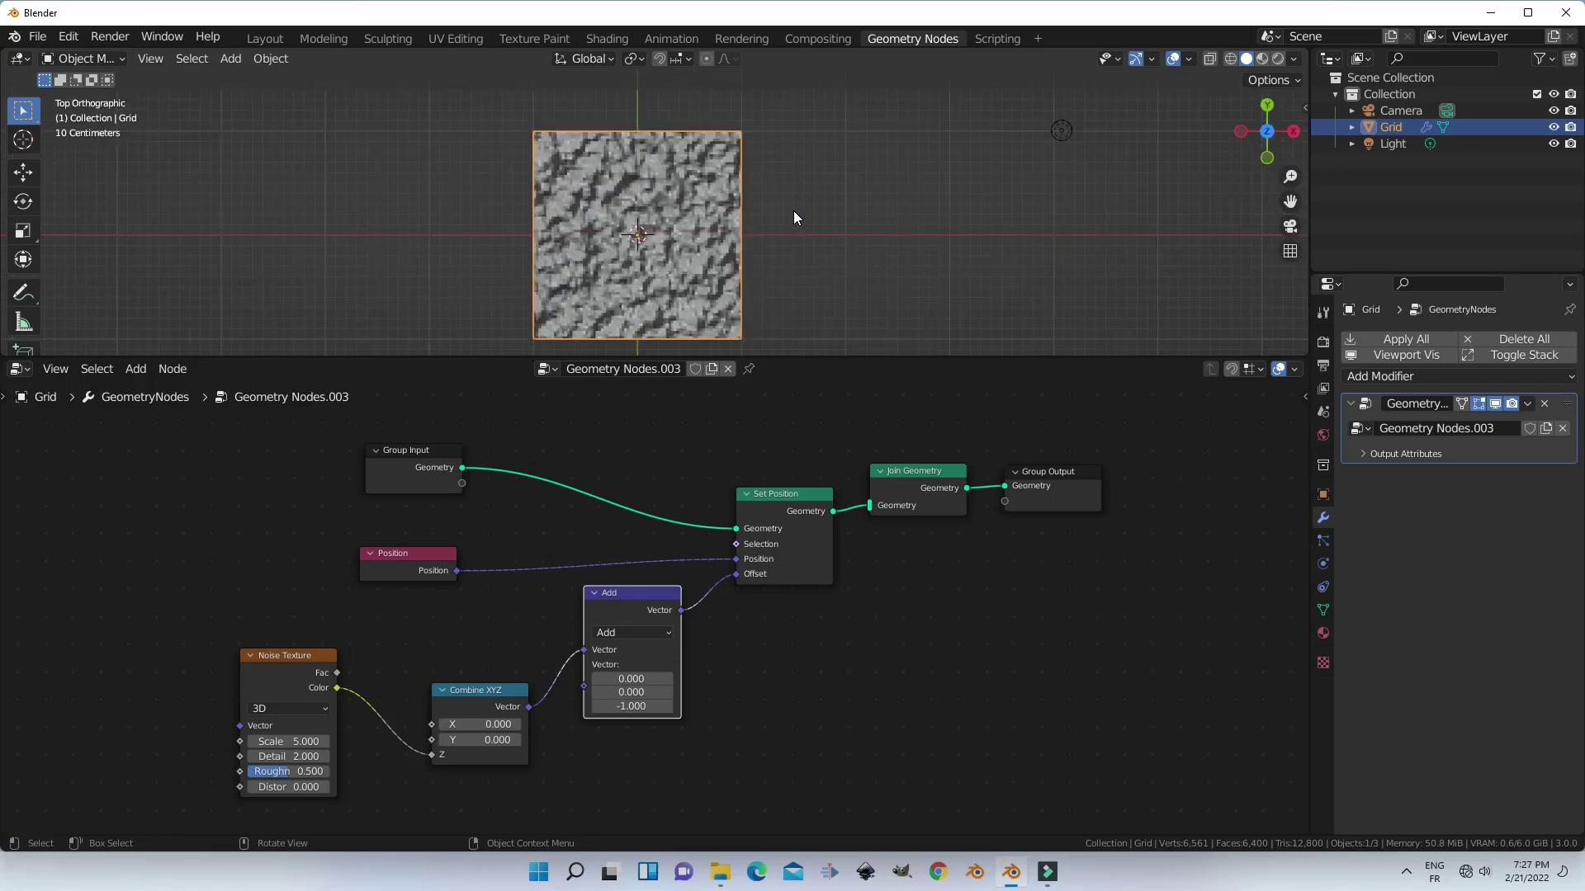
pyautogui.press('KP_4')
pyautogui.press('KP_1')
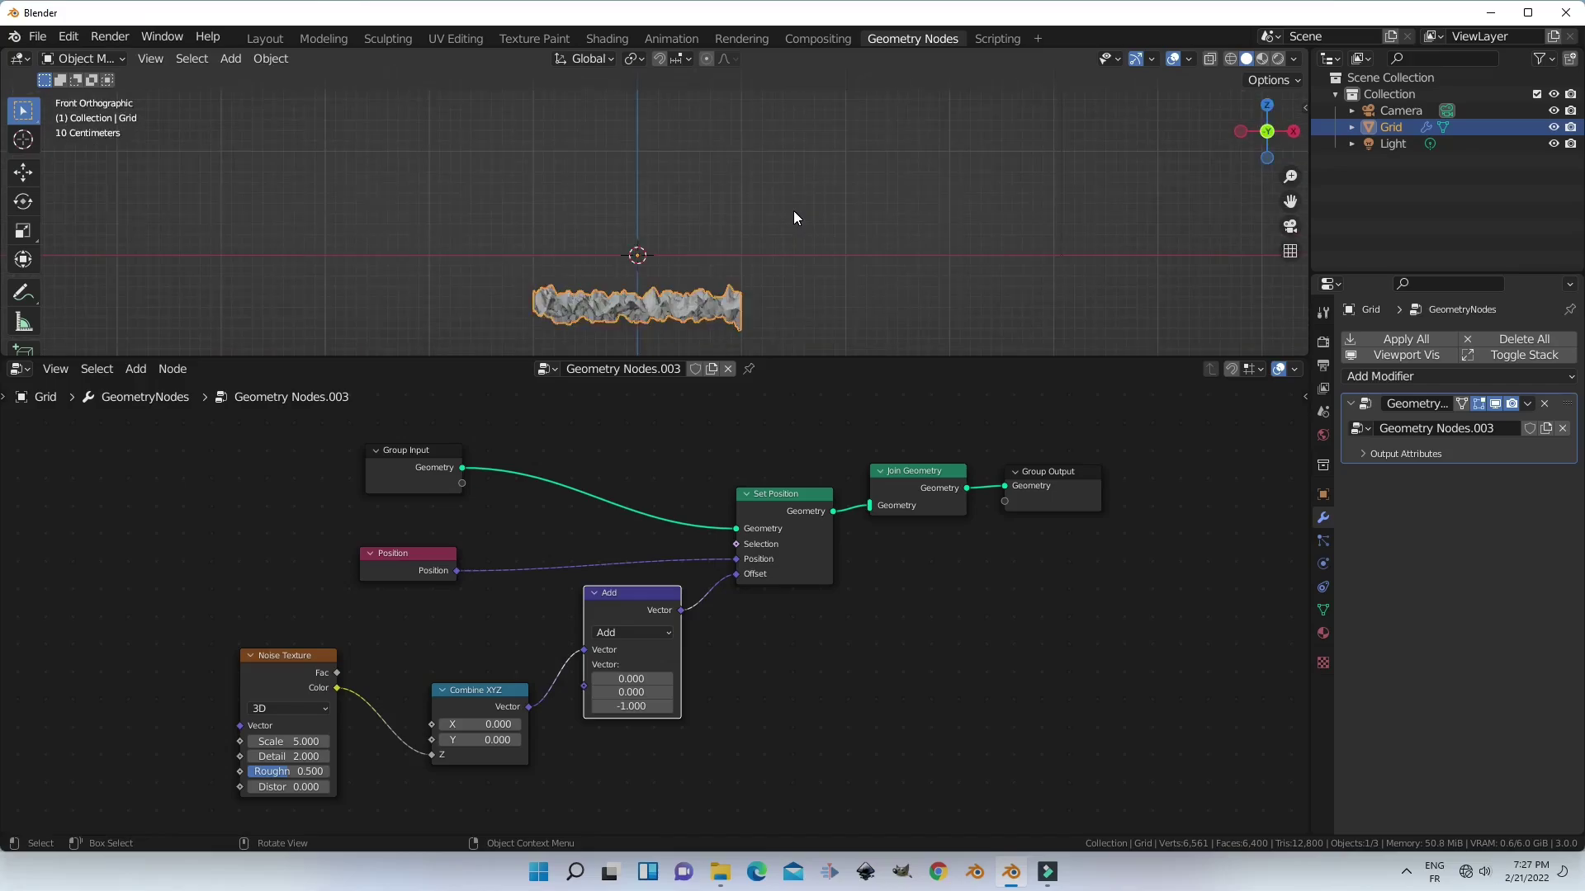
pyautogui.click(669, 707)
pyautogui.click(669, 707)
pyautogui.click(670, 708)
pyautogui.click(669, 707)
pyautogui.click(669, 707)
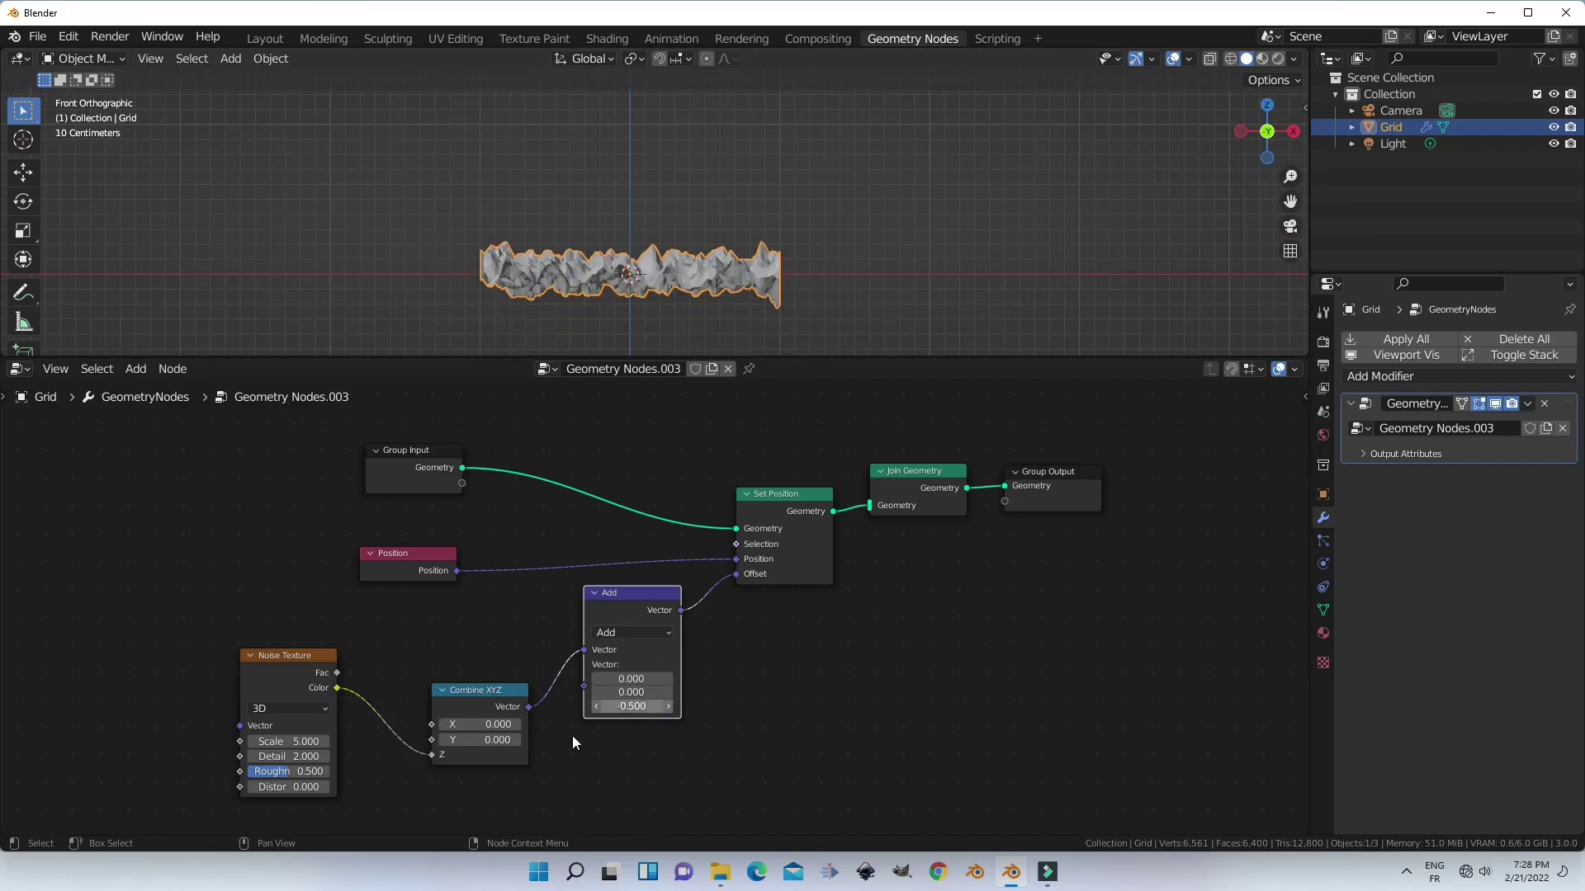
pyautogui.moveTo(384, 785); pyautogui.dragTo(554, 687, button='middle')
pyautogui.moveTo(646, 329); pyautogui.dragTo(813, 188, button='middle')
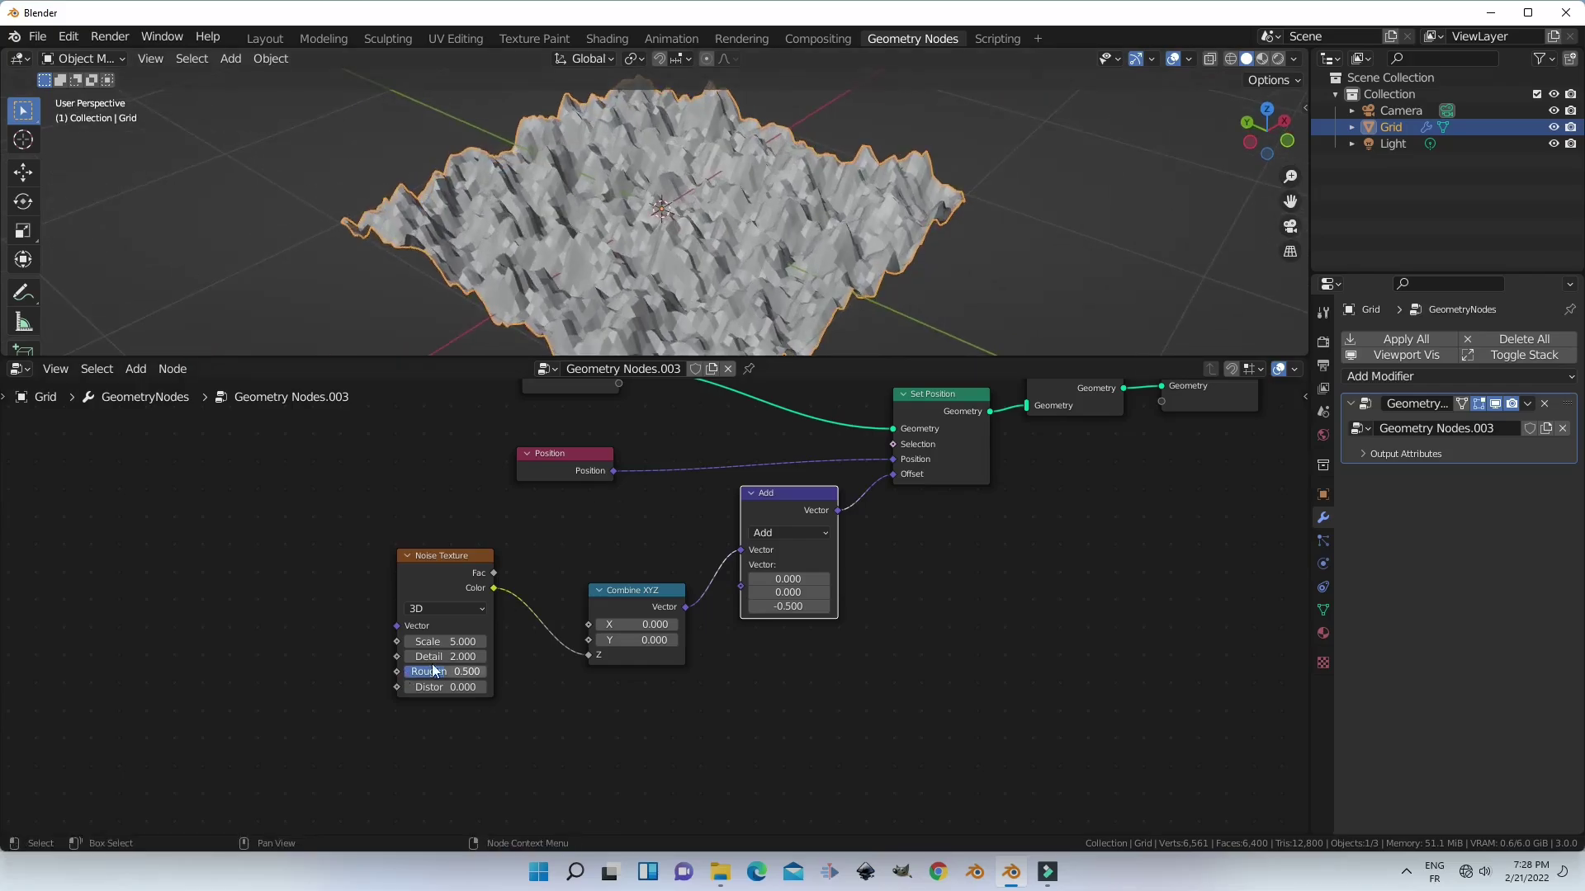
# Set the Noise Texture scale to 0.600 and shade the terrain smooth.
pyautogui.moveTo(448, 639)
pyautogui.mouseDown()
pyautogui.moveTo(541, 641)
pyautogui.moveTo(449, 641)
pyautogui.mouseUp()
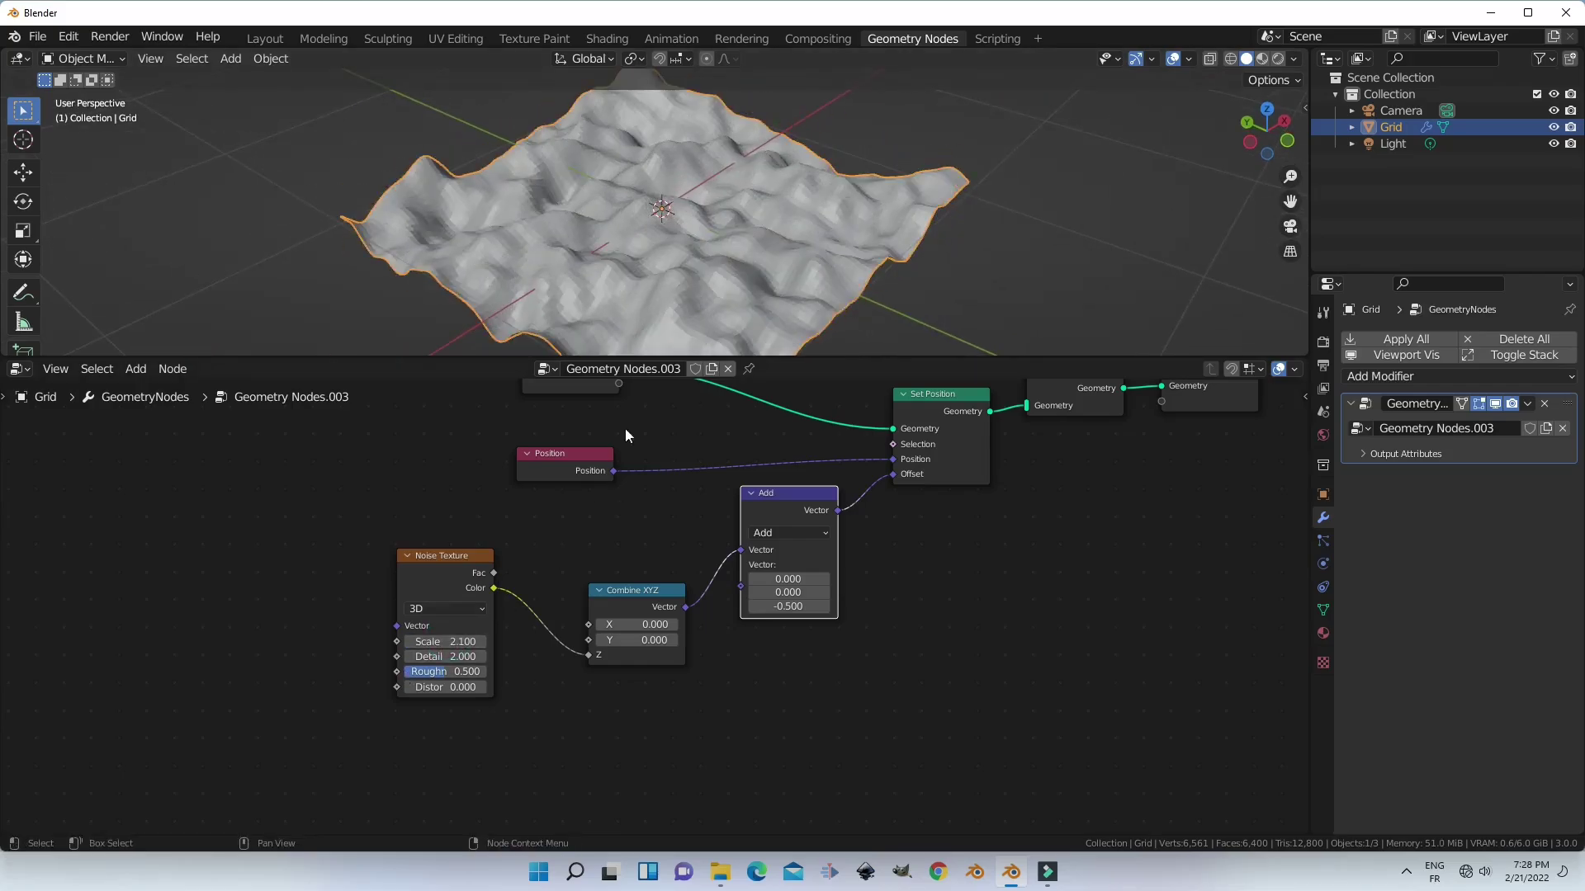
pyautogui.rightClick(672, 279)
pyautogui.click(672, 279)
# Give the Noise Texture detail 5.600 and roughness 0.558 for gentle rolling hills.
pyautogui.moveTo(458, 675); pyautogui.dragTo(388, 641)
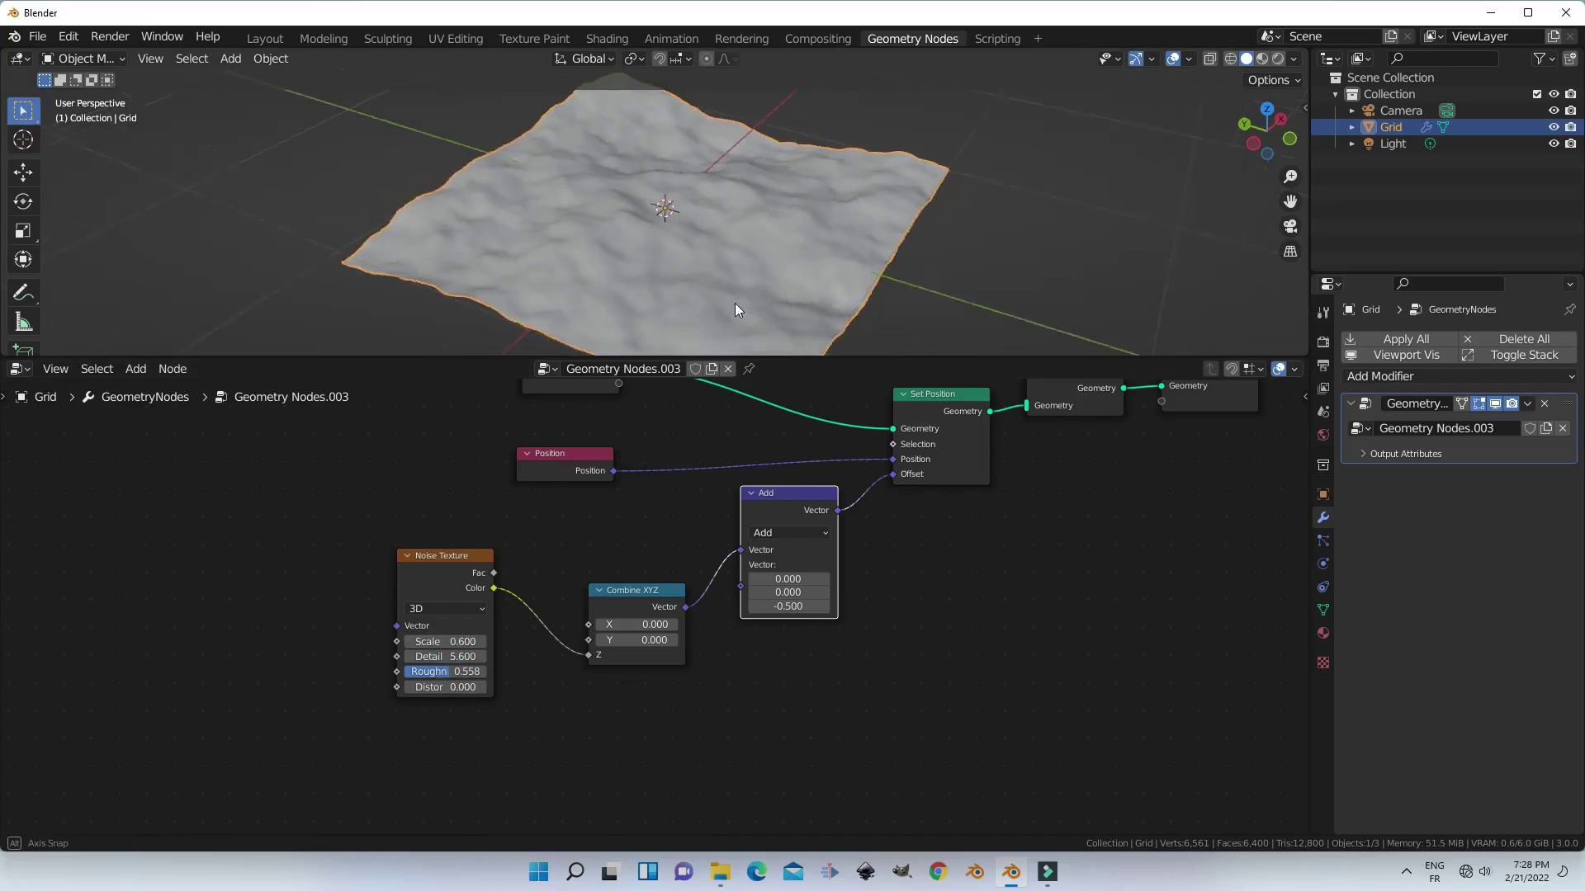
pyautogui.moveTo(734, 304); pyautogui.dragTo(695, 273, button='middle')
pyautogui.scroll(-3, 695, 273)
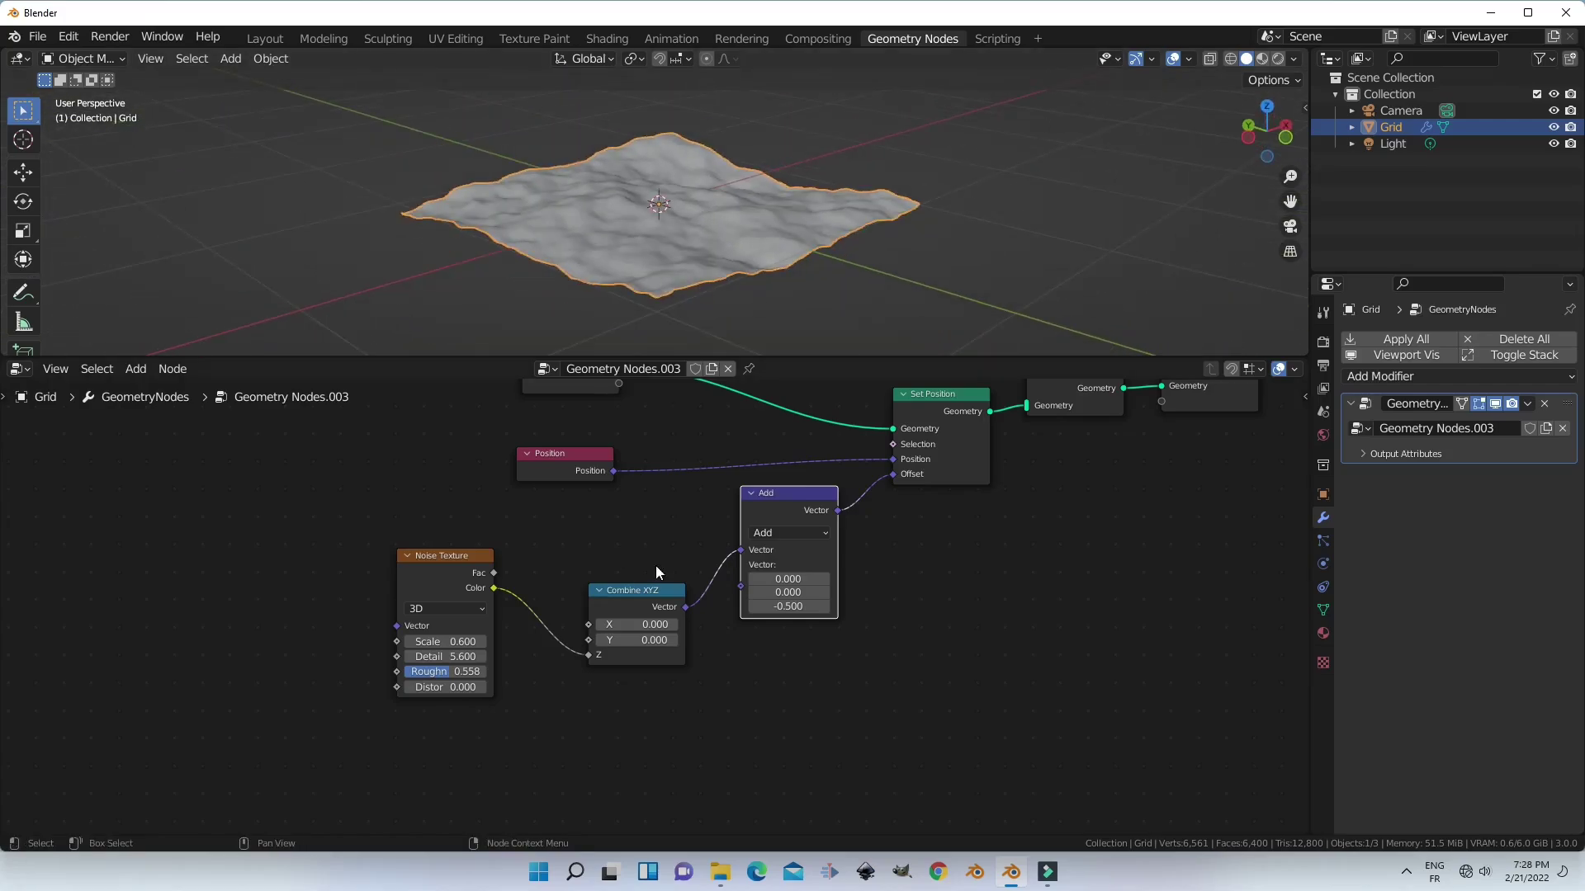
pyautogui.moveTo(801, 634); pyautogui.dragTo(746, 731, button='middle')
pyautogui.moveTo(521, 573); pyautogui.dragTo(499, 556)
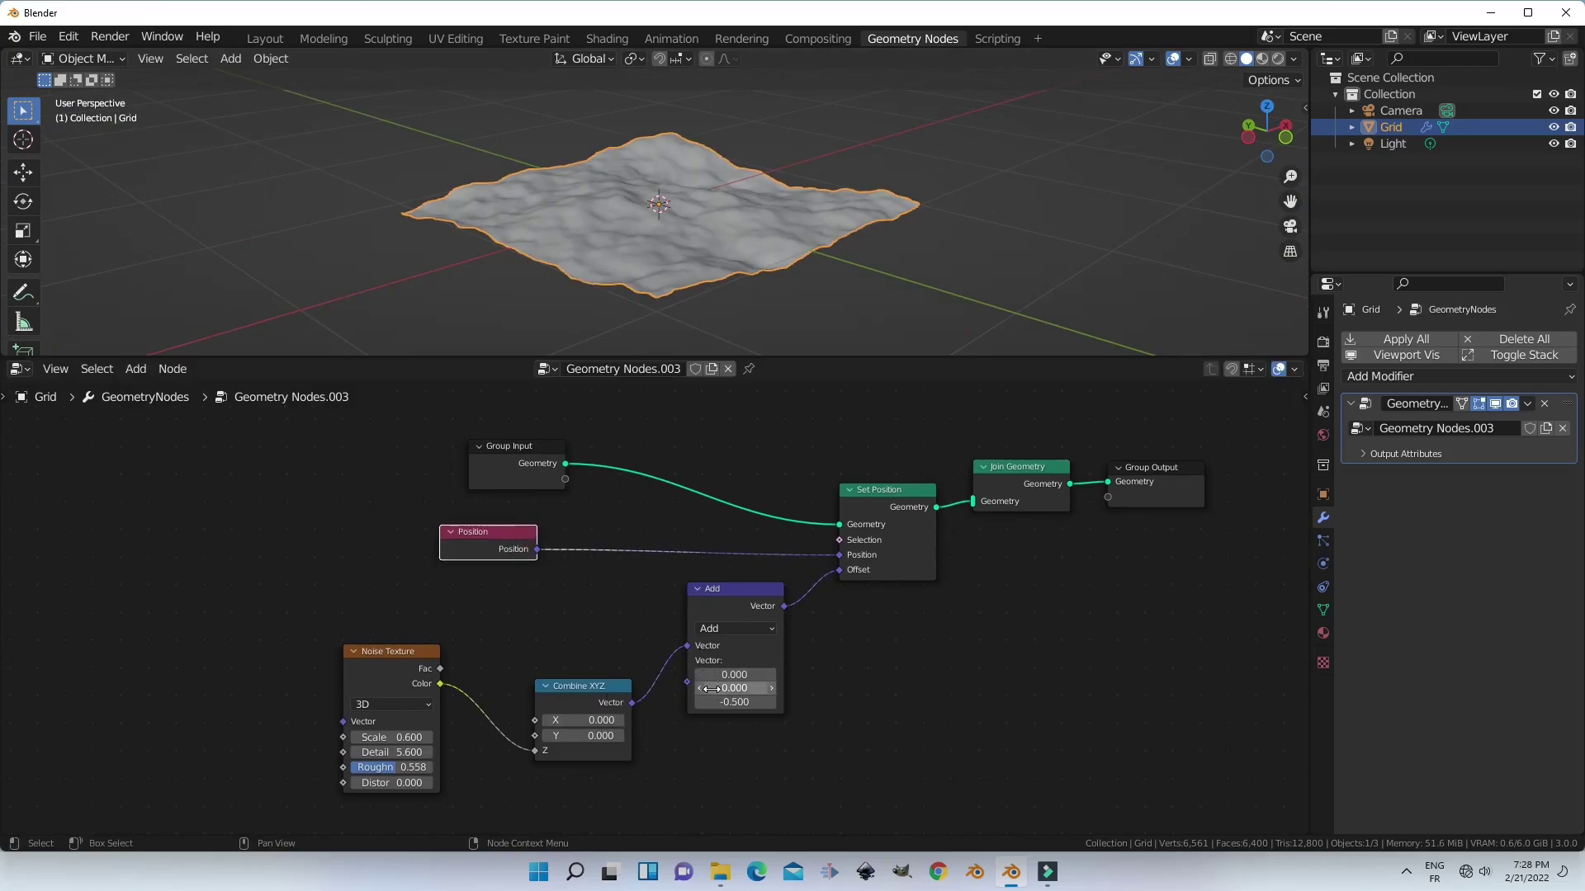